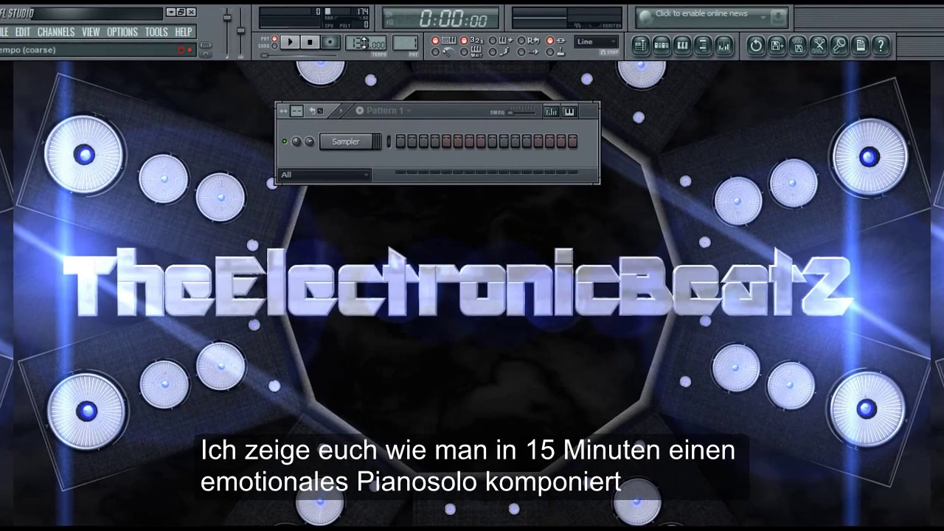
Set the tempo to 70 BPM and replace the Sampler channel with FL Keys.
{"action": "left_click_drag", "start_coordinate": [359, 86], "coordinate": [358, 127]}
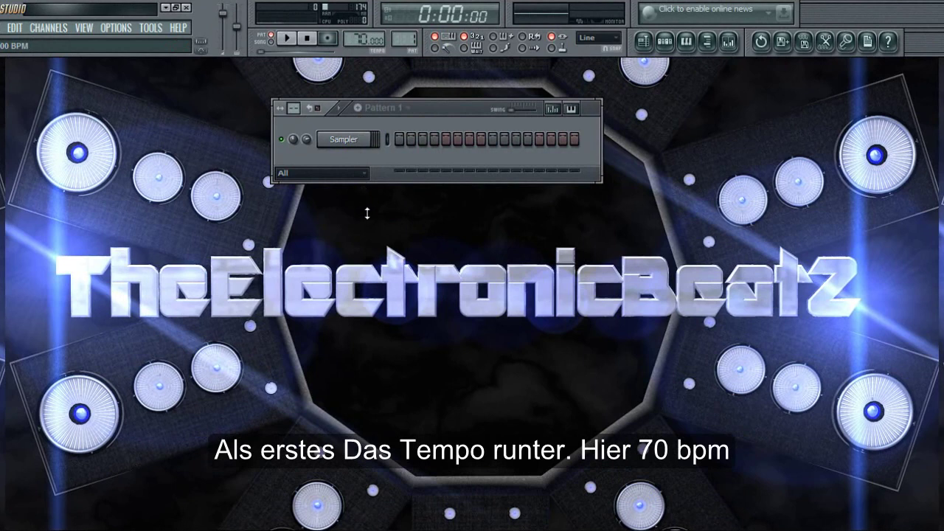
{"action": "right_click", "coordinate": [355, 138]}
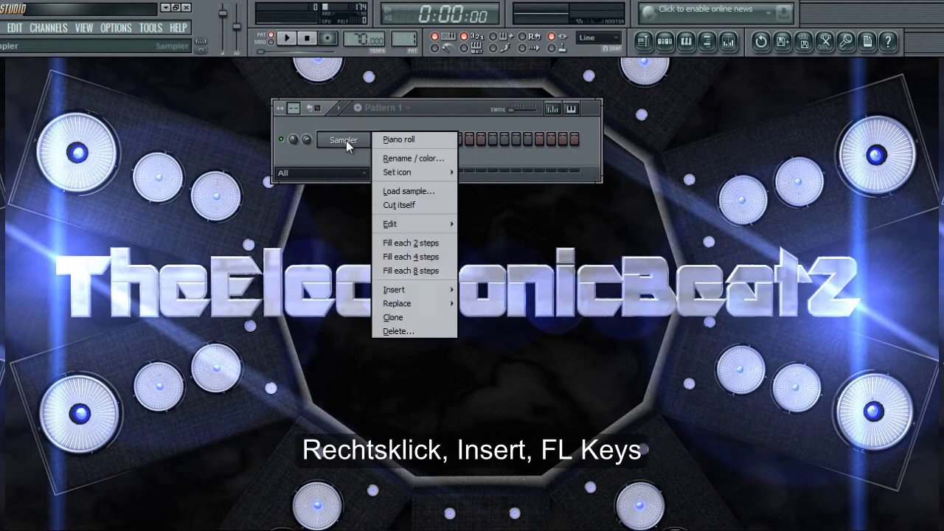
{"action": "mouse_move", "coordinate": [415, 302]}
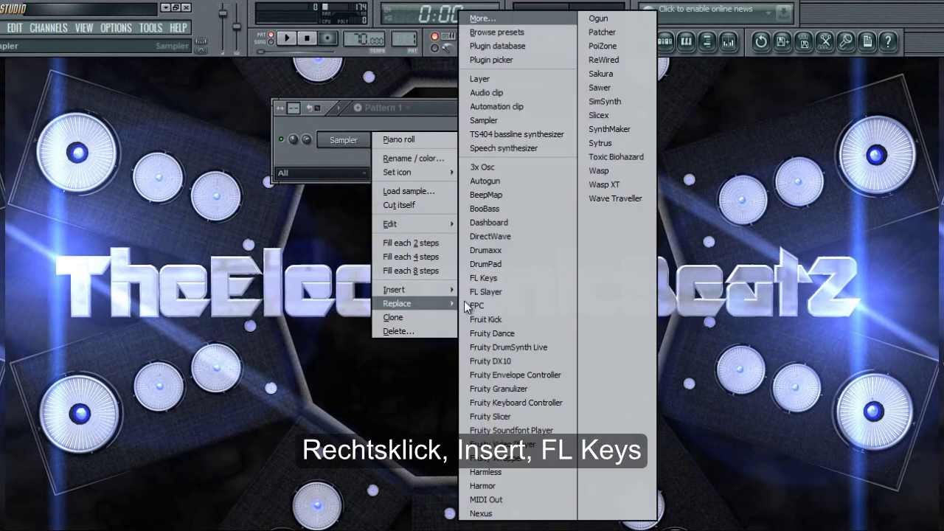
{"action": "left_click", "coordinate": [494, 276]}
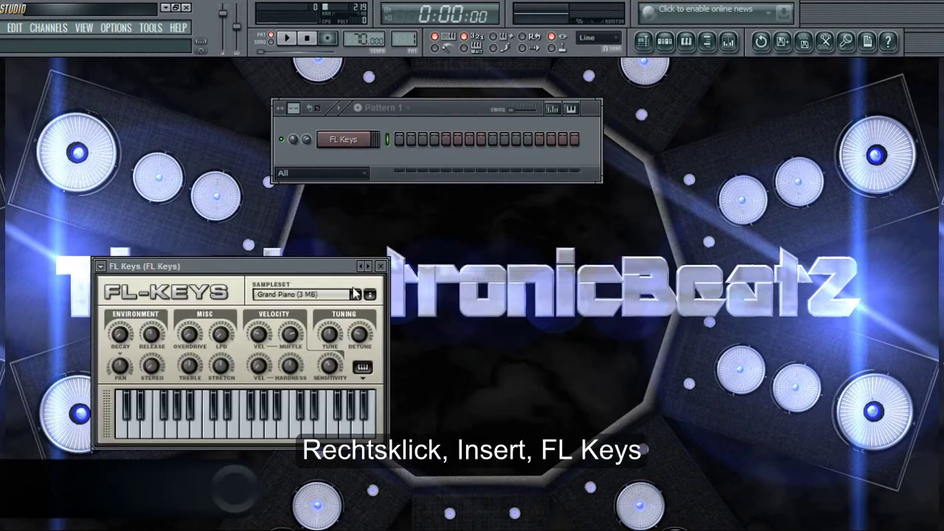
{"action": "left_click", "coordinate": [379, 265]}
Rename the FL Keys channel to Piano.
{"action": "right_click", "coordinate": [348, 135]}
{"action": "left_click", "coordinate": [408, 153]}
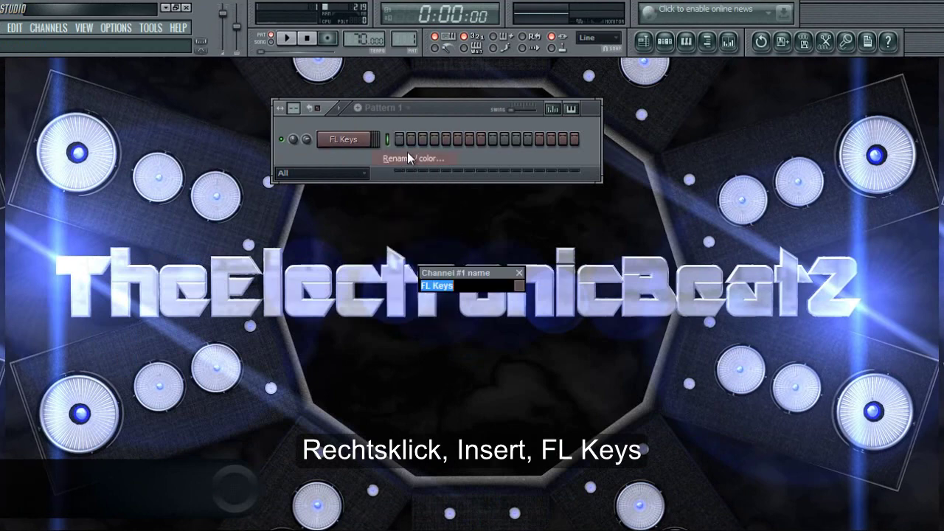
{"action": "type", "text": "Piano"}
{"action": "key", "text": "Return"}
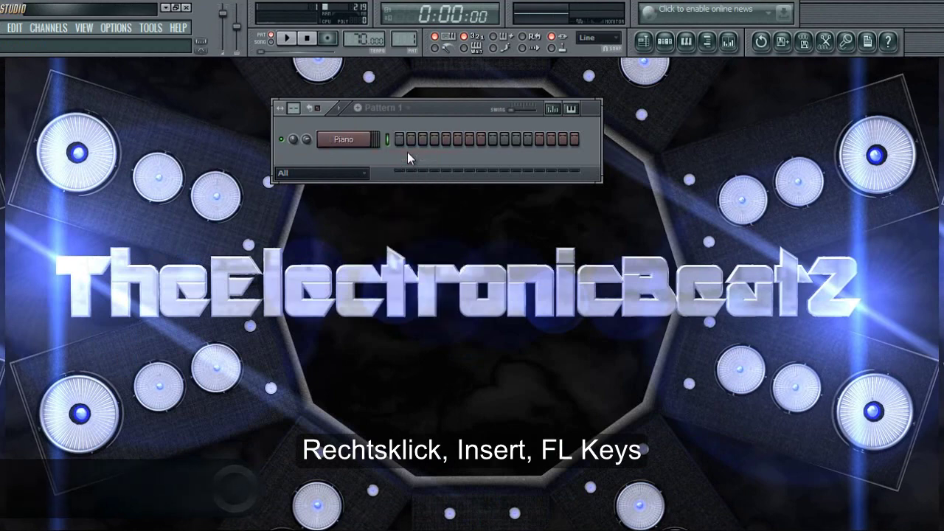
Link the Piano channel to mixer track 2 and move the mixer clear of the channel windows.
{"action": "left_click", "coordinate": [352, 144]}
{"action": "key", "text": "ctrl+l"}
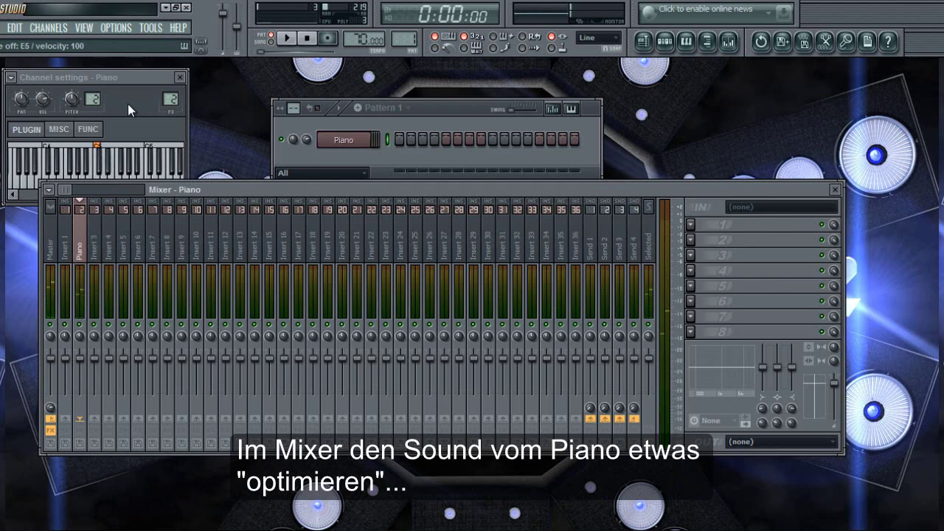
{"action": "left_click_drag", "start_coordinate": [380, 193], "coordinate": [362, 224]}
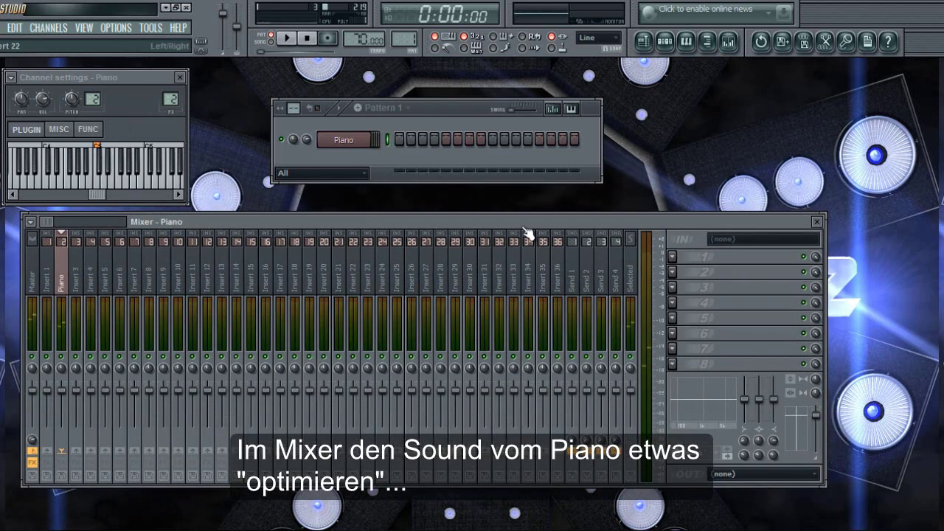
Load Fruity Reeverb into the Piano track's first effect slot and apply its Small Studio preset.
{"action": "left_click", "coordinate": [683, 263]}
{"action": "mouse_move", "coordinate": [687, 264]}
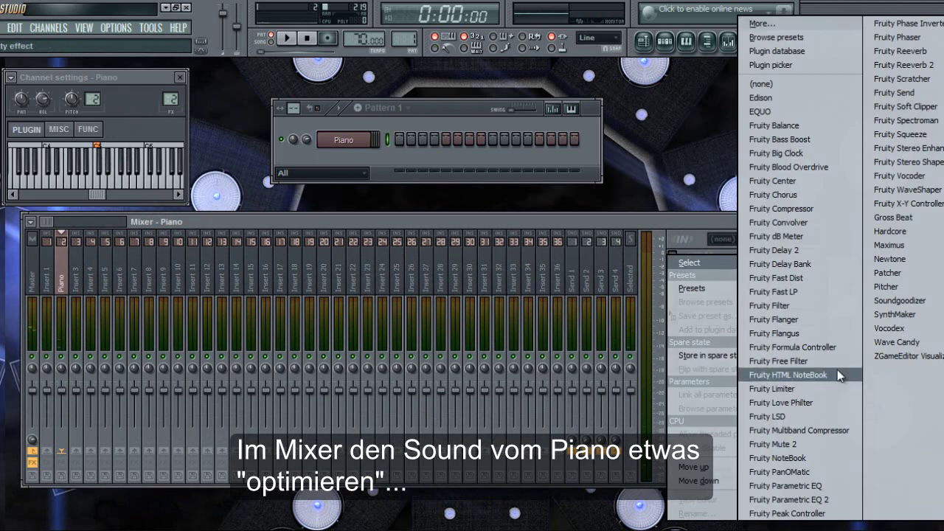
{"action": "left_click", "coordinate": [922, 53]}
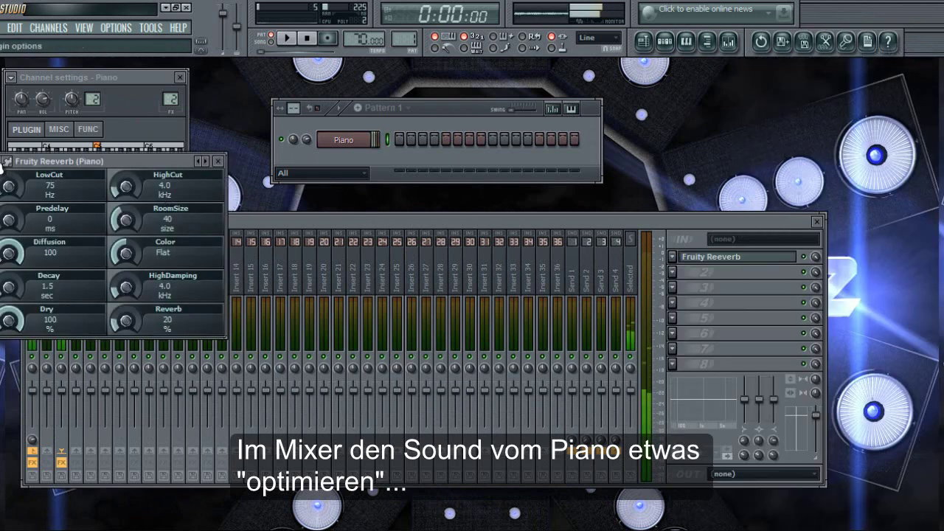
{"action": "left_click", "coordinate": [4, 162]}
{"action": "mouse_move", "coordinate": [83, 201]}
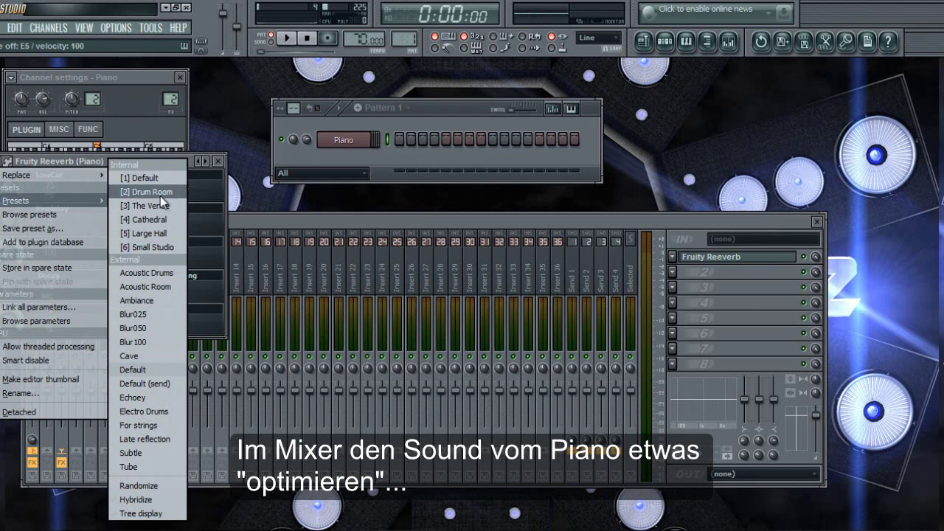
{"action": "left_click", "coordinate": [152, 249]}
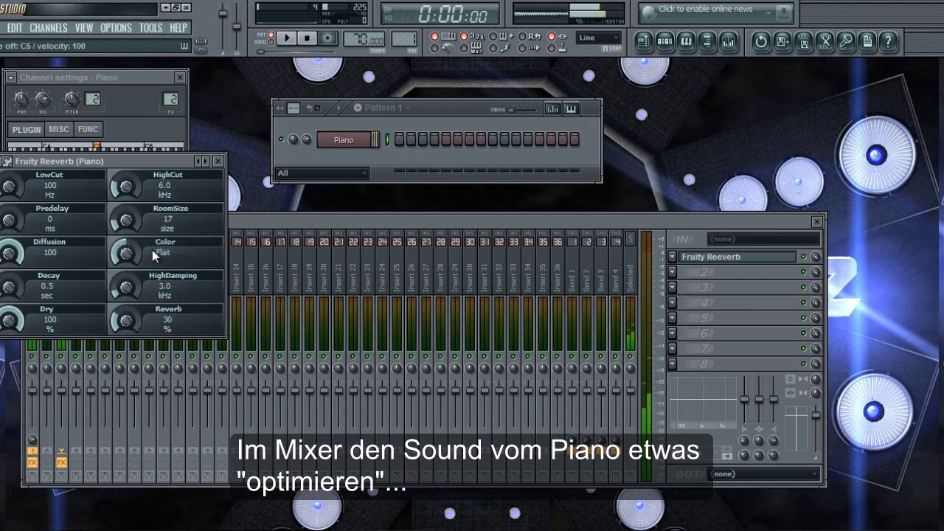
{"action": "left_click", "coordinate": [219, 161]}
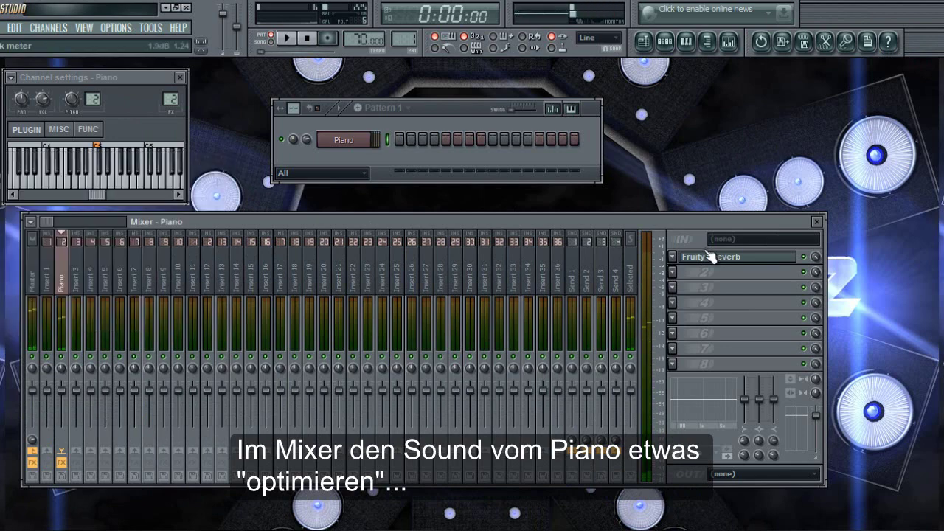
Add EQUO to the Piano track's second effect slot with a slight midrange dip, and close the mixer and plugin windows.
{"action": "left_click", "coordinate": [675, 273]}
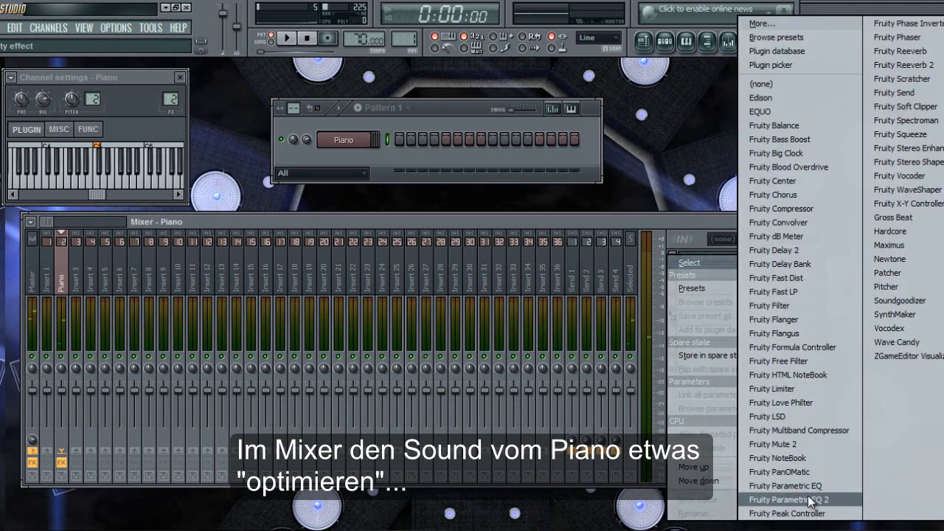
{"action": "left_click", "coordinate": [808, 112]}
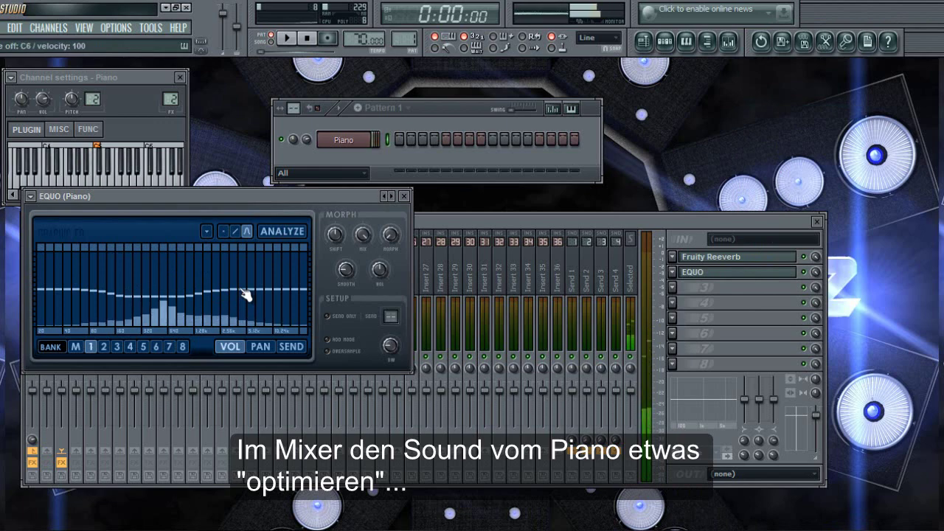
{"action": "left_click", "coordinate": [404, 196]}
{"action": "left_click", "coordinate": [817, 221]}
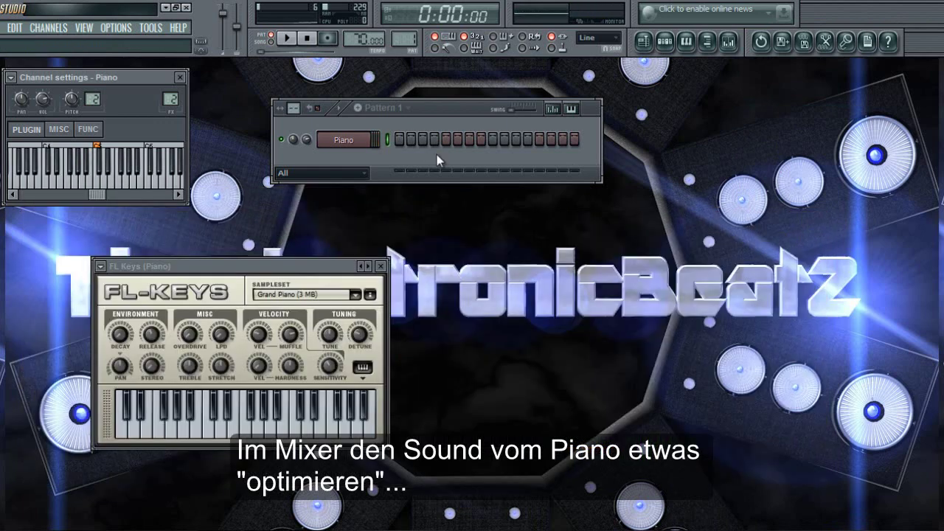
{"action": "left_click", "coordinate": [381, 267]}
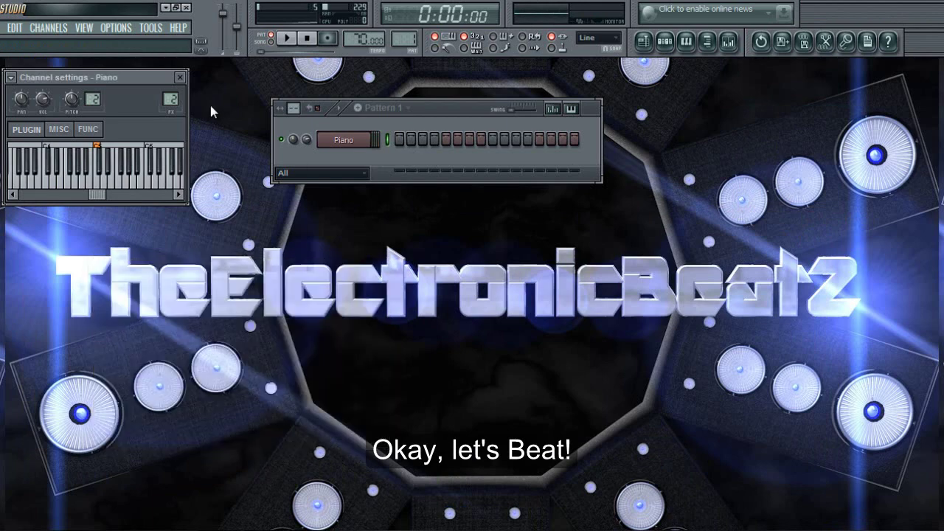
{"action": "left_click", "coordinate": [180, 77]}
Open the Piano channel's piano roll and draw an F4 note at the start of bar 1.
{"action": "right_click", "coordinate": [347, 142]}
{"action": "left_click", "coordinate": [411, 145]}
{"action": "left_click", "coordinate": [44, 236]}
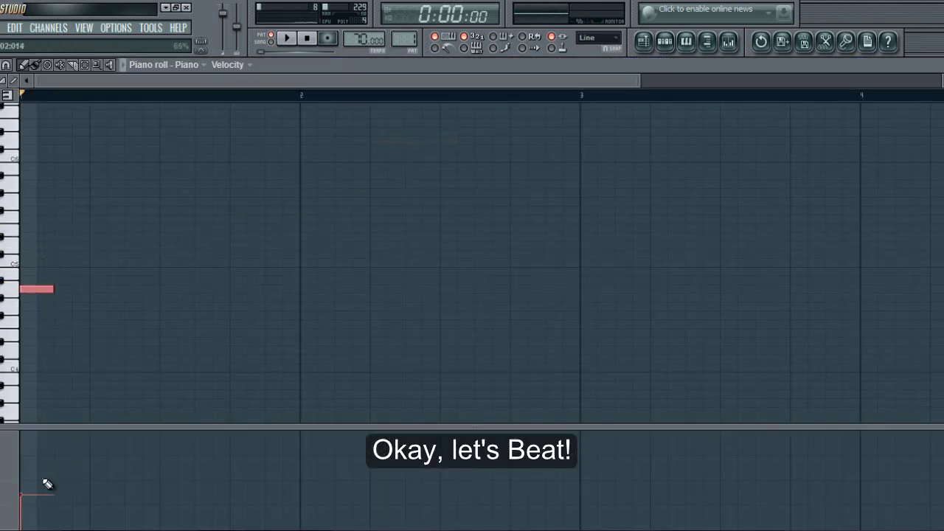
{"action": "left_click", "coordinate": [34, 291]}
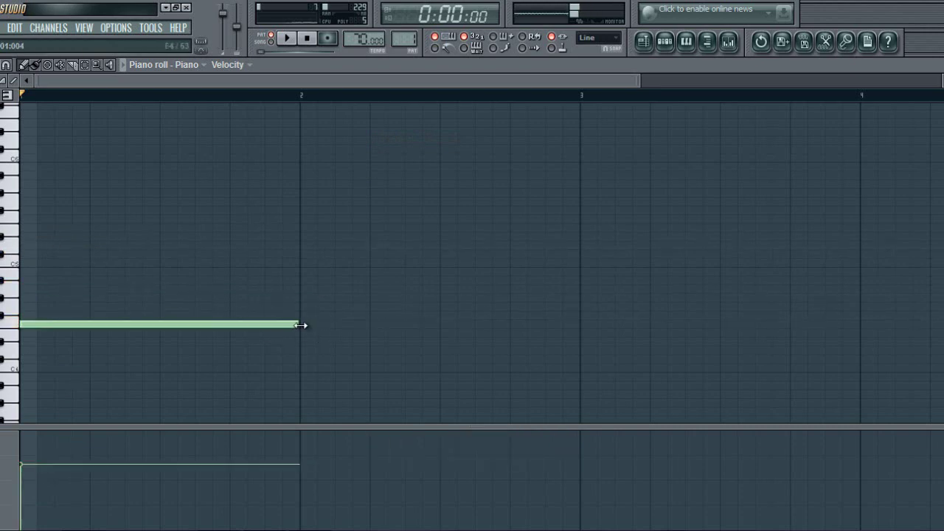
Try following the F4 note with half-bar notes G4, A4 and A4 through bar 2, and delete them.
{"action": "left_click", "coordinate": [160, 306]}
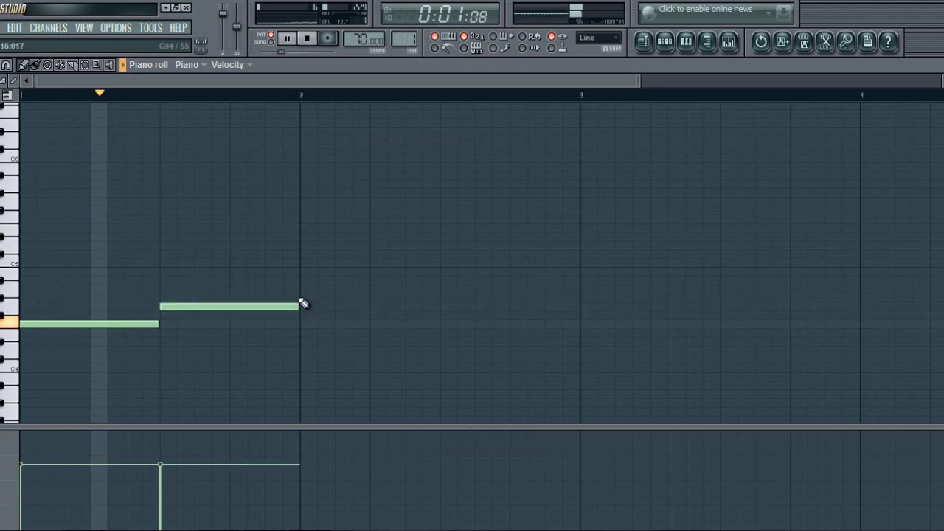
{"action": "left_click", "coordinate": [302, 289]}
{"action": "left_click", "coordinate": [441, 280]}
{"action": "left_click_drag", "start_coordinate": [440, 281], "coordinate": [440, 289]}
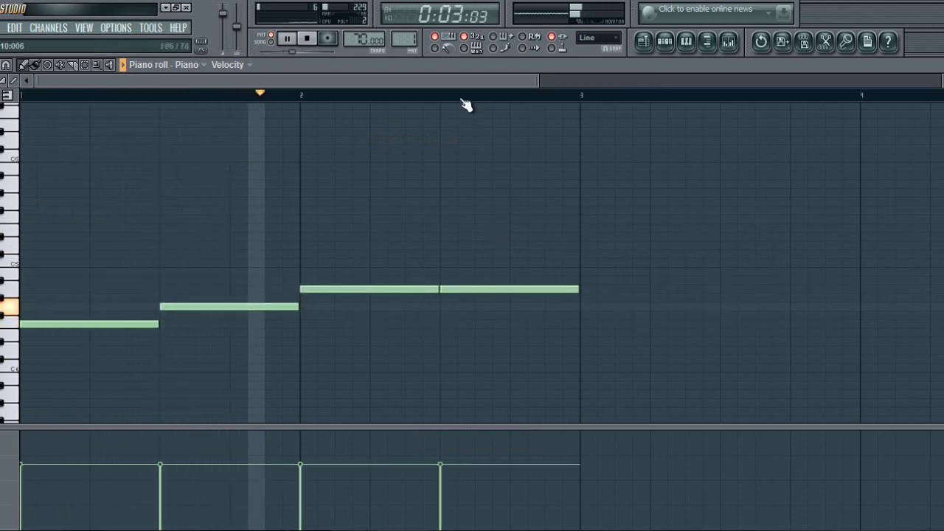
{"action": "scroll", "coordinate": [450, 82], "scroll_direction": "down", "scroll_amount": 2}
{"action": "left_click_drag", "start_coordinate": [389, 231], "coordinate": [132, 332]}
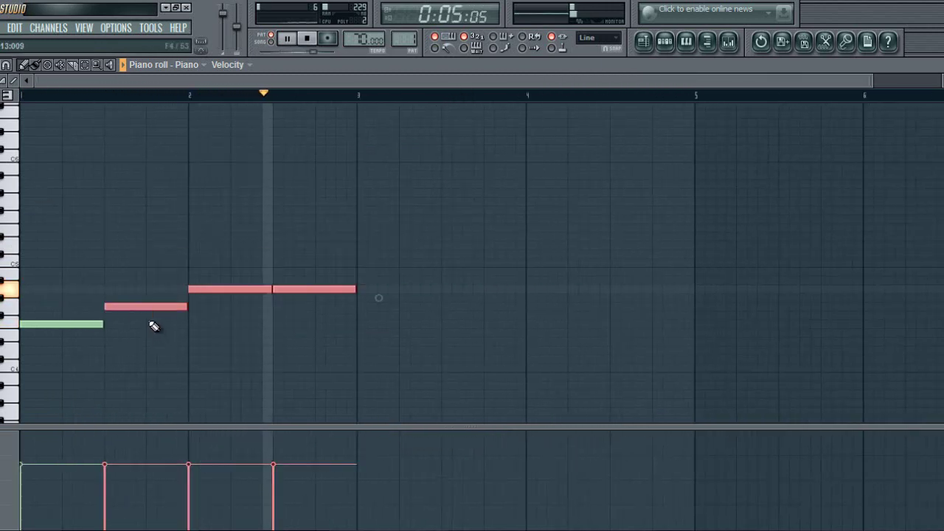
{"action": "key", "text": "Delete"}
{"action": "key", "text": "space"}
Try repeating the half-bar F4 note three more times through bar 2, and remove the repeats.
{"action": "left_click", "coordinate": [106, 324]}
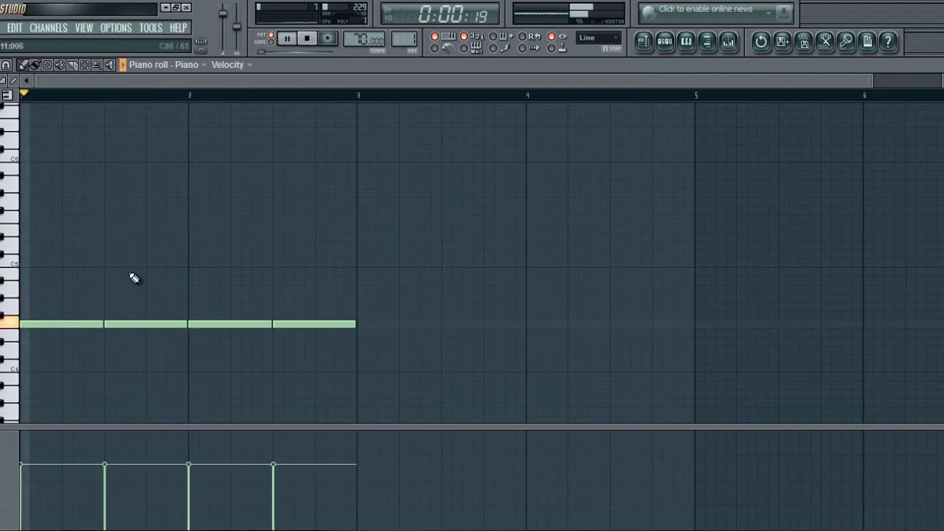
{"action": "right_click", "coordinate": [146, 325]}
{"action": "right_click", "coordinate": [231, 325]}
{"action": "right_click", "coordinate": [308, 326]}
Extend the F4 note to fill bar 1 and add a second one-bar F4 note in bar 2.
{"action": "key", "text": "space"}
{"action": "left_click_drag", "start_coordinate": [103, 323], "coordinate": [238, 333]}
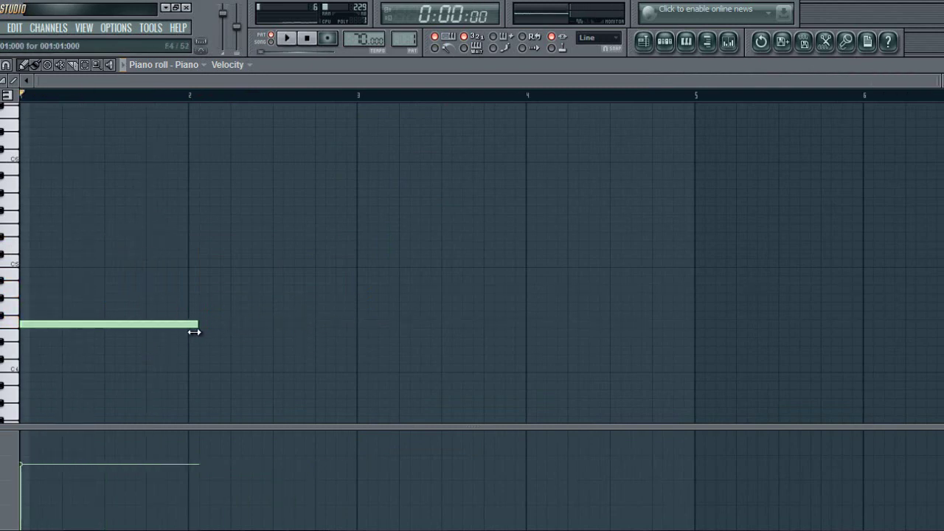
{"action": "key", "text": "space"}
{"action": "left_click", "coordinate": [158, 213]}
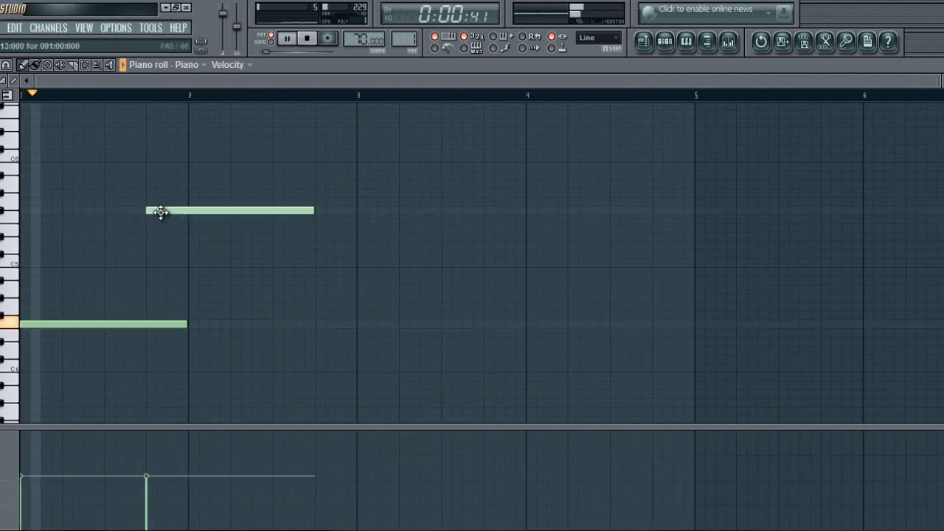
{"action": "right_click", "coordinate": [158, 213]}
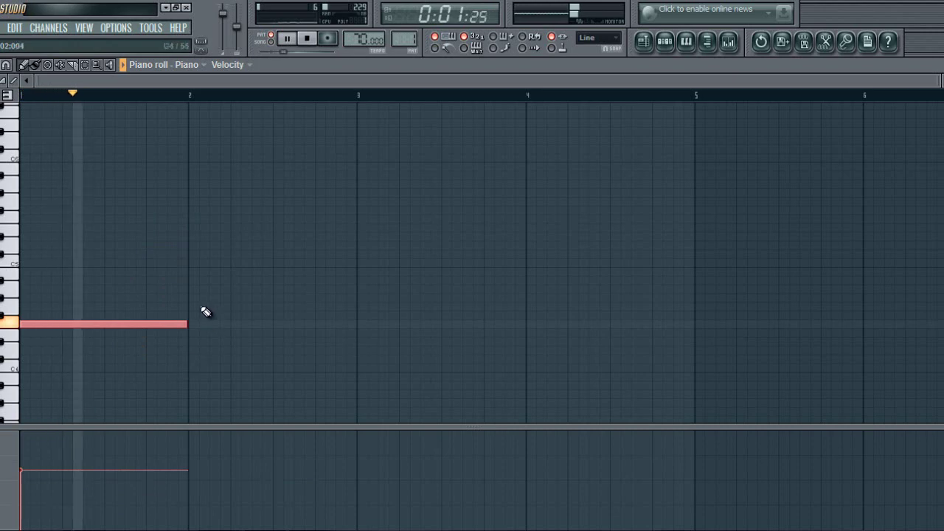
{"action": "left_click", "coordinate": [189, 324]}
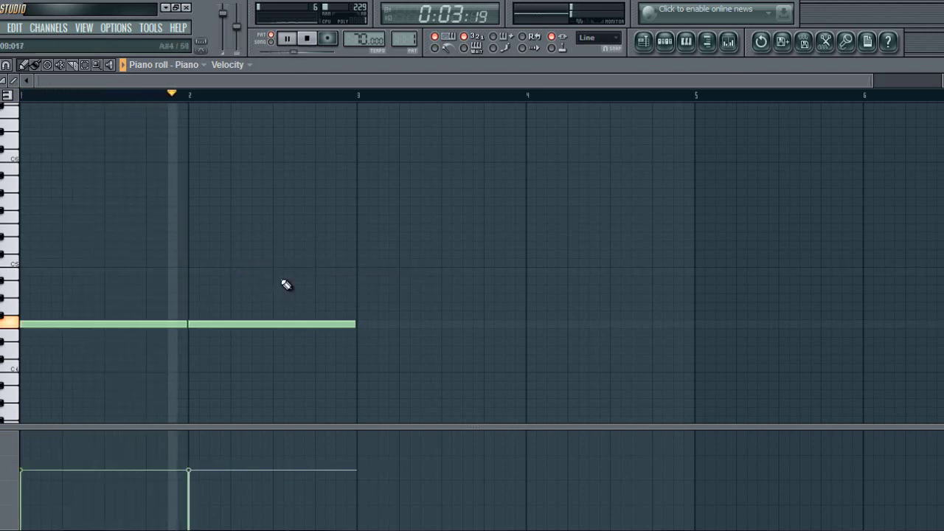
Draw one-bar notes C6 in bar 1, A5 in bar 2, C6 and F4 in bar 3, plus a one-beat B5 ending bar 2.
{"action": "key", "text": "space"}
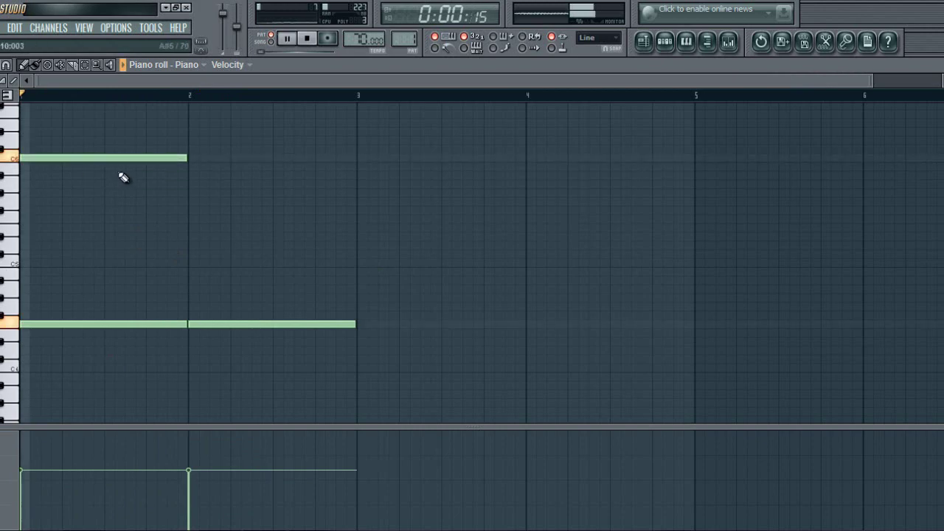
{"action": "left_click_drag", "start_coordinate": [189, 177], "coordinate": [192, 192]}
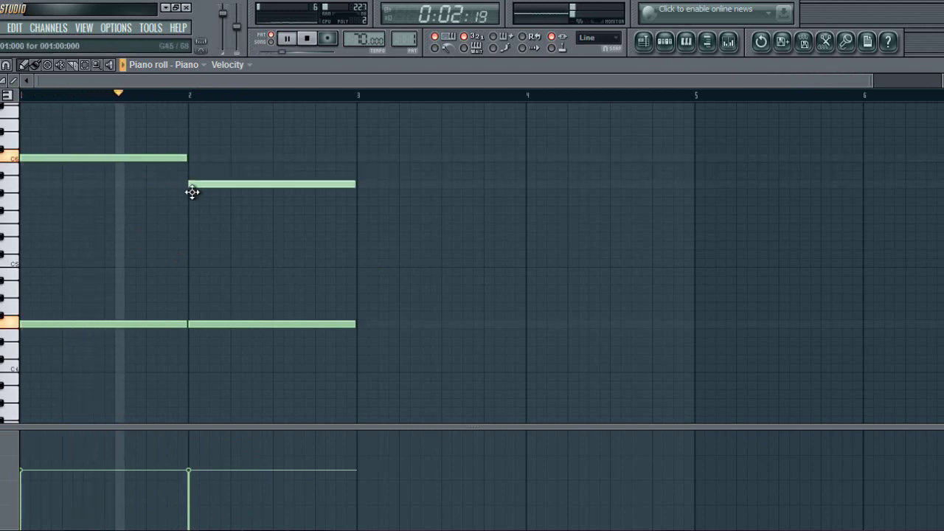
{"action": "left_click_drag", "start_coordinate": [264, 83], "coordinate": [84, 94]}
{"action": "left_click", "coordinate": [293, 166]}
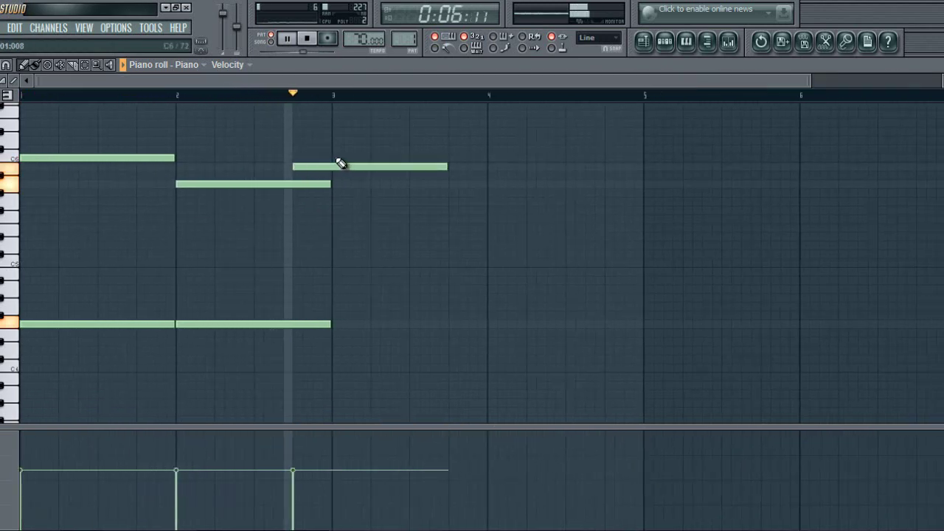
{"action": "left_click", "coordinate": [336, 158]}
{"action": "left_click", "coordinate": [335, 324]}
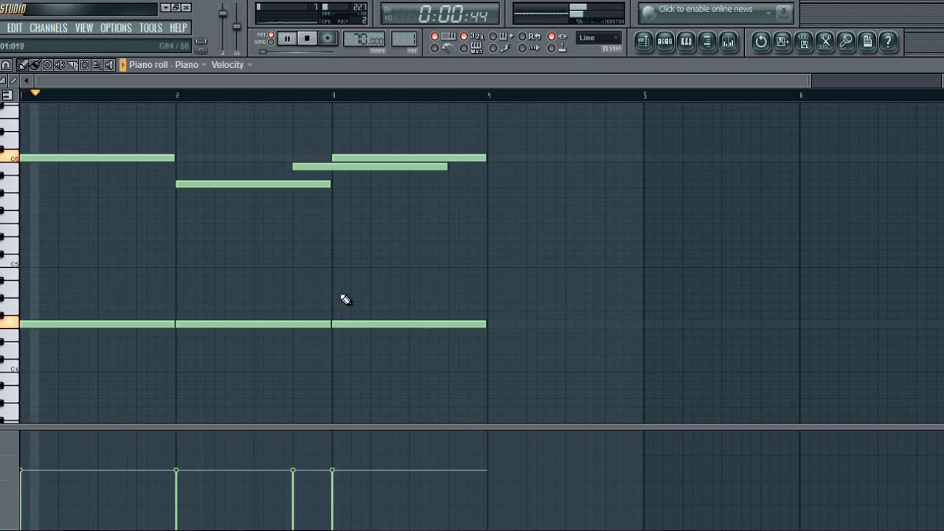
{"action": "left_click_drag", "start_coordinate": [447, 167], "coordinate": [327, 169]}
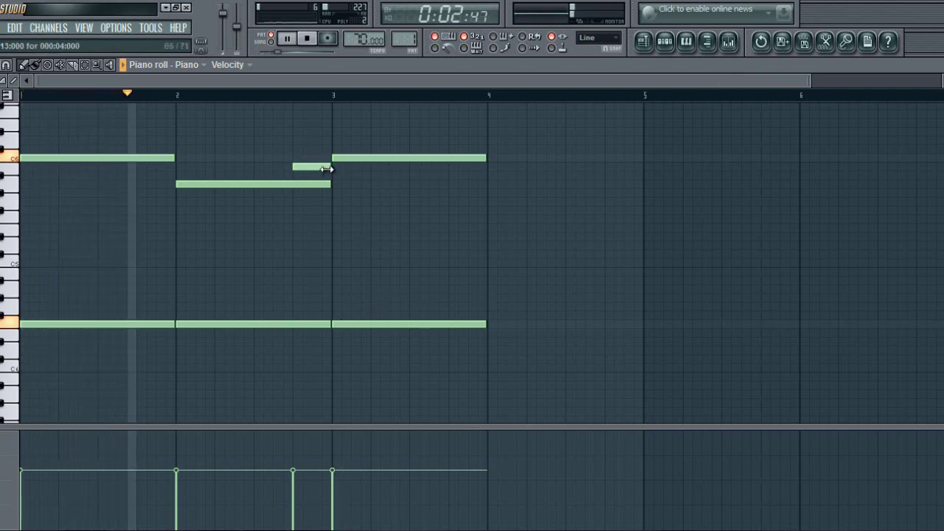
Shorten bar 3's C6 to one beat, then add a one-beat B5 half a beat in and another C6 on beat 2.
{"action": "left_click", "coordinate": [353, 167]}
{"action": "left_click", "coordinate": [373, 184]}
{"action": "right_click", "coordinate": [382, 186]}
{"action": "left_click_drag", "start_coordinate": [477, 157], "coordinate": [360, 164]}
{"action": "left_click", "coordinate": [374, 159]}
Extend bar 3's second C6 to the end of the bar and lengthen the overlapping B5 to six steps.
{"action": "left_click", "coordinate": [393, 271]}
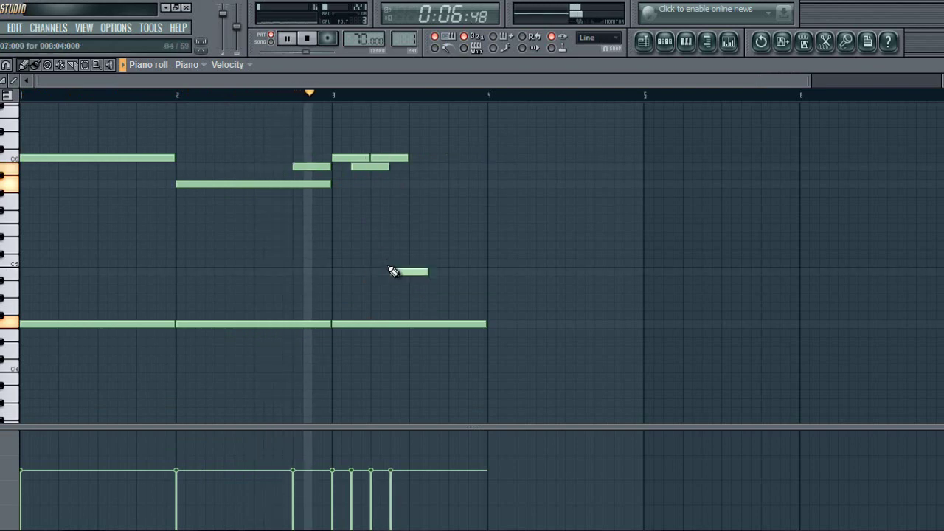
{"action": "right_click", "coordinate": [393, 271]}
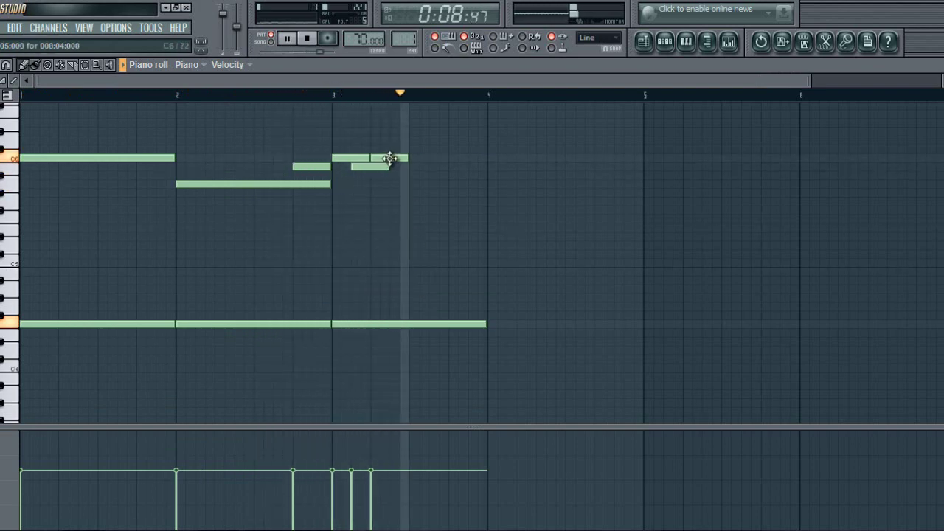
{"action": "left_click_drag", "start_coordinate": [413, 158], "coordinate": [487, 163]}
{"action": "left_click_drag", "start_coordinate": [388, 166], "coordinate": [416, 173]}
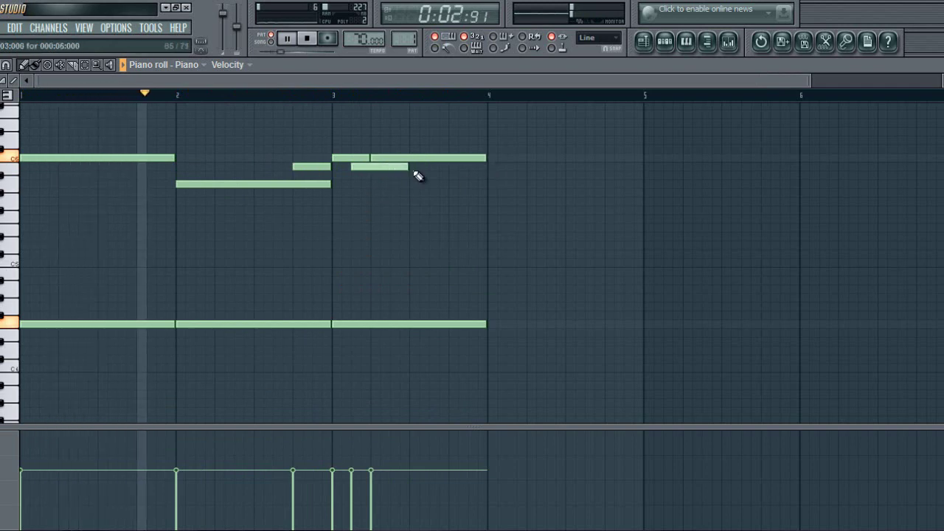
Add two one-bar notes in bar 4 and lower them to G5 and C4.
{"action": "left_click", "coordinate": [492, 185]}
{"action": "left_click", "coordinate": [489, 324]}
{"action": "left_click", "coordinate": [478, 280]}
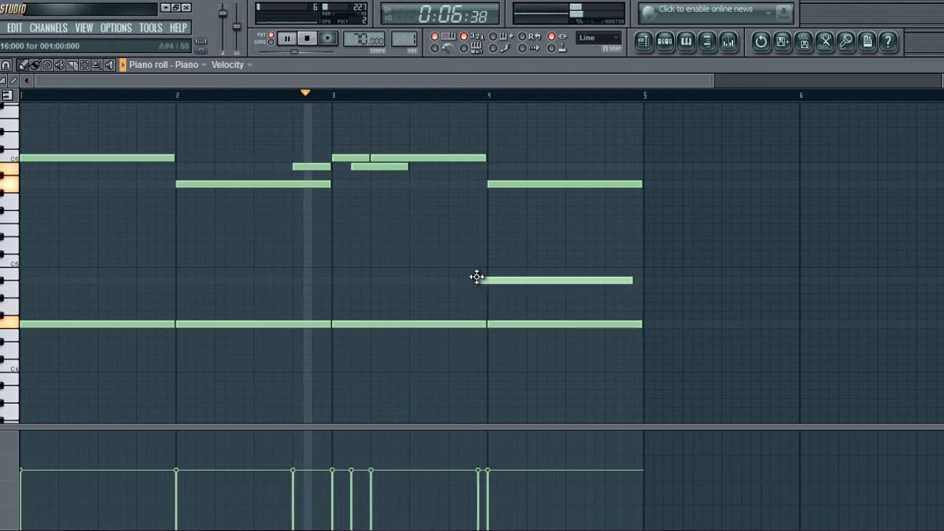
{"action": "right_click", "coordinate": [477, 277]}
{"action": "scroll", "coordinate": [548, 99], "scroll_direction": "right", "scroll_amount": 3}
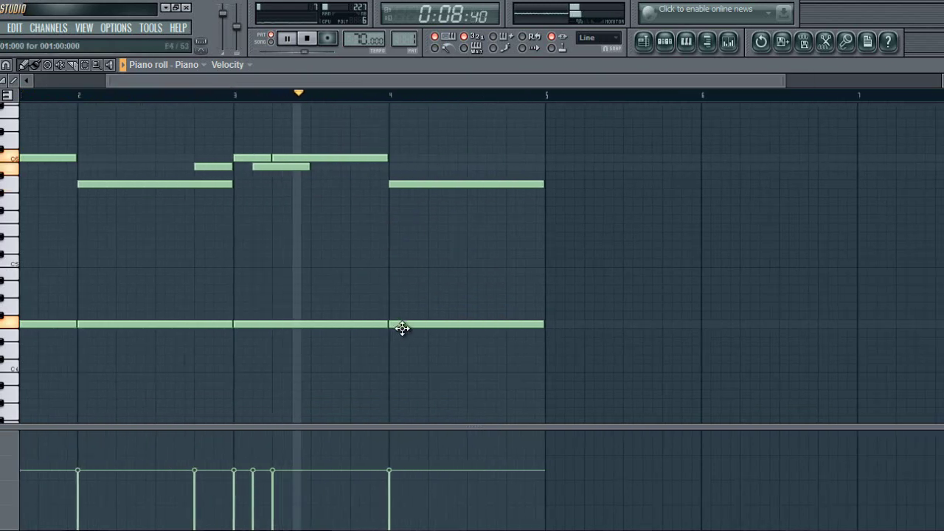
{"action": "left_click_drag", "start_coordinate": [402, 329], "coordinate": [401, 365]}
{"action": "left_click_drag", "start_coordinate": [392, 185], "coordinate": [396, 202]}
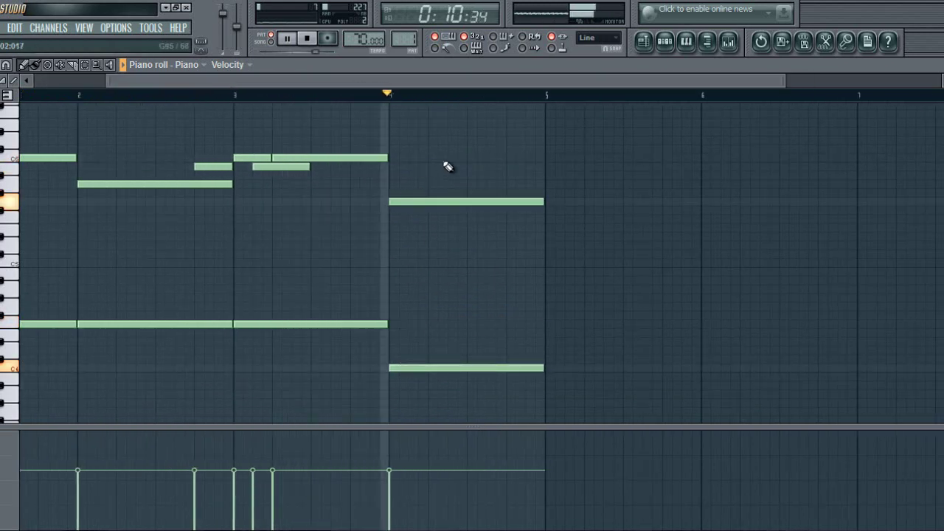
Add a one-bar F4 note in bar 5 and move the playback start to the end of bar 3.
{"action": "scroll", "coordinate": [493, 88], "scroll_direction": "down", "scroll_amount": 1}
{"action": "left_click_drag", "start_coordinate": [493, 87], "coordinate": [524, 92]}
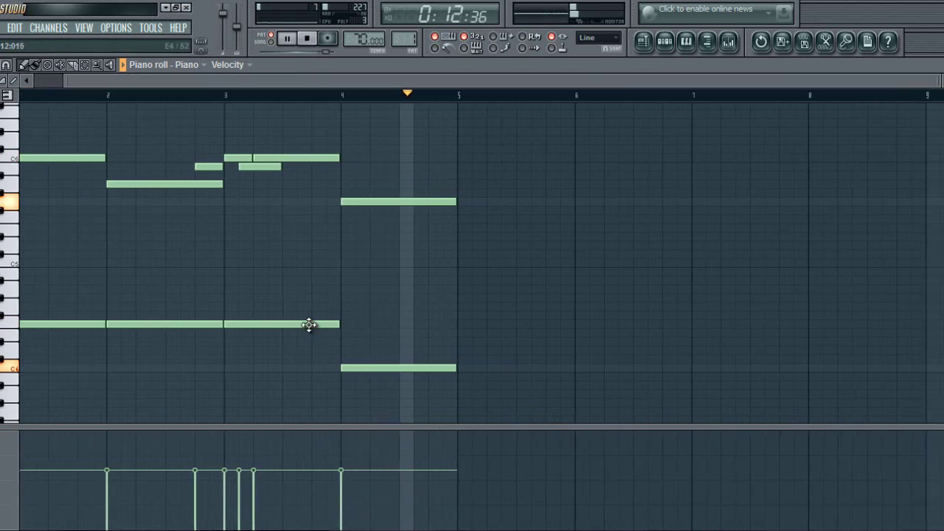
{"action": "left_click", "coordinate": [462, 325]}
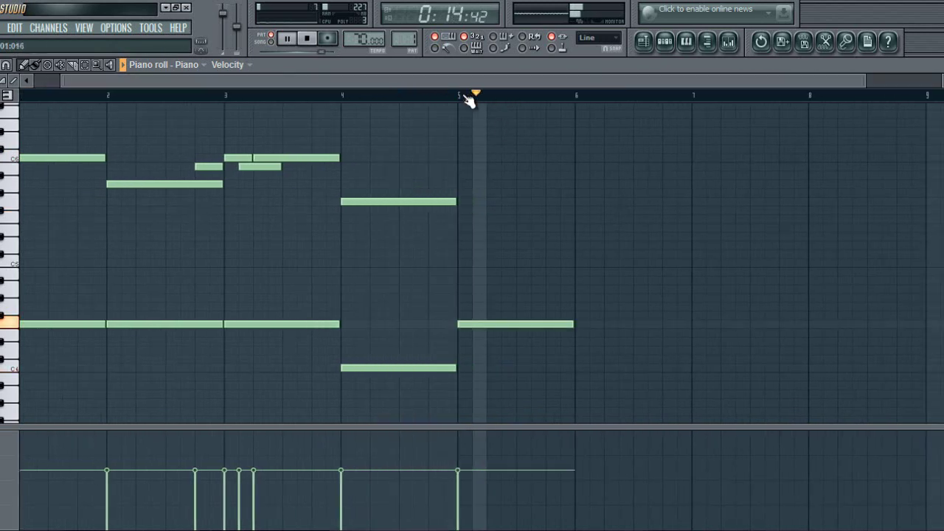
{"action": "left_click_drag", "start_coordinate": [465, 97], "coordinate": [335, 103]}
{"action": "scroll", "coordinate": [443, 84], "scroll_direction": "down", "scroll_amount": 1}
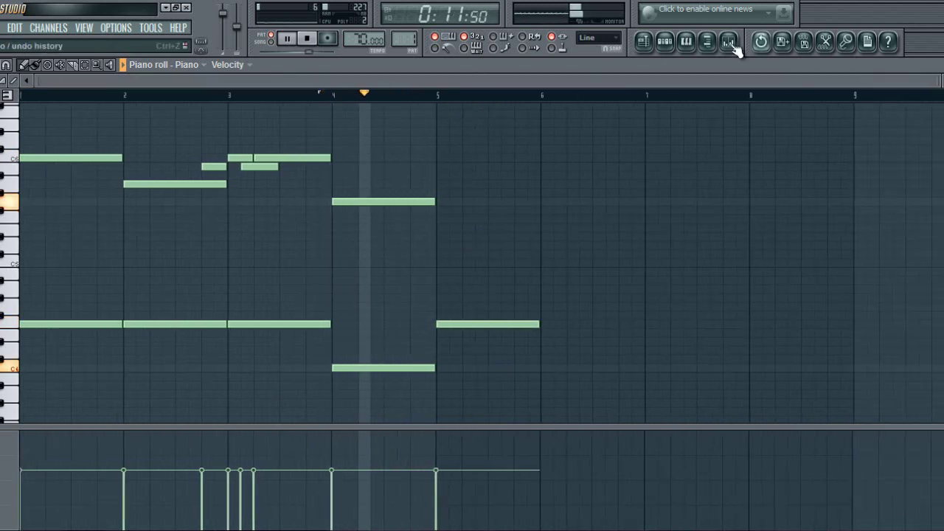
Stop playback, open the Piano channel's settings to audition notes on the test keyboard, and close them.
{"action": "key", "text": "space"}
{"action": "left_click", "coordinate": [665, 42]}
{"action": "left_click", "coordinate": [347, 139]}
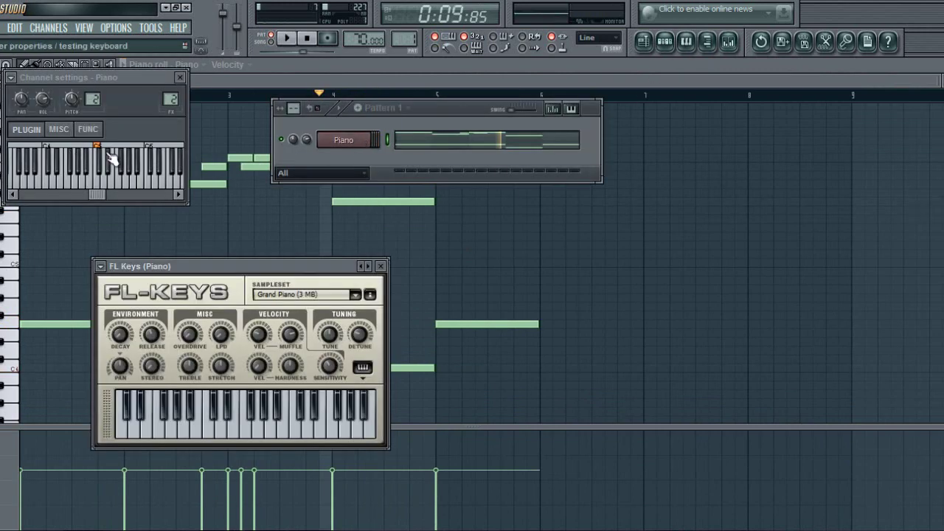
{"action": "left_click", "coordinate": [181, 77]}
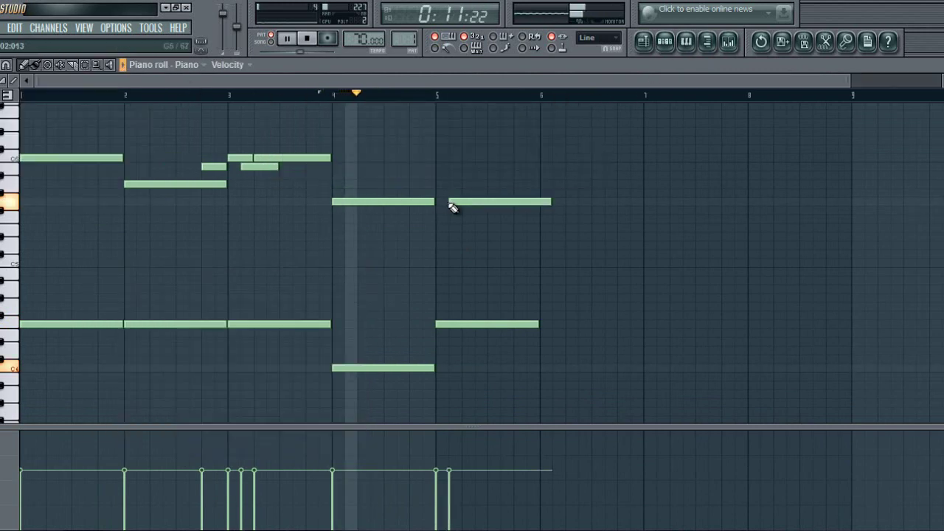
{"action": "left_click", "coordinate": [450, 262]}
{"action": "left_click", "coordinate": [467, 203]}
{"action": "key", "text": "space"}
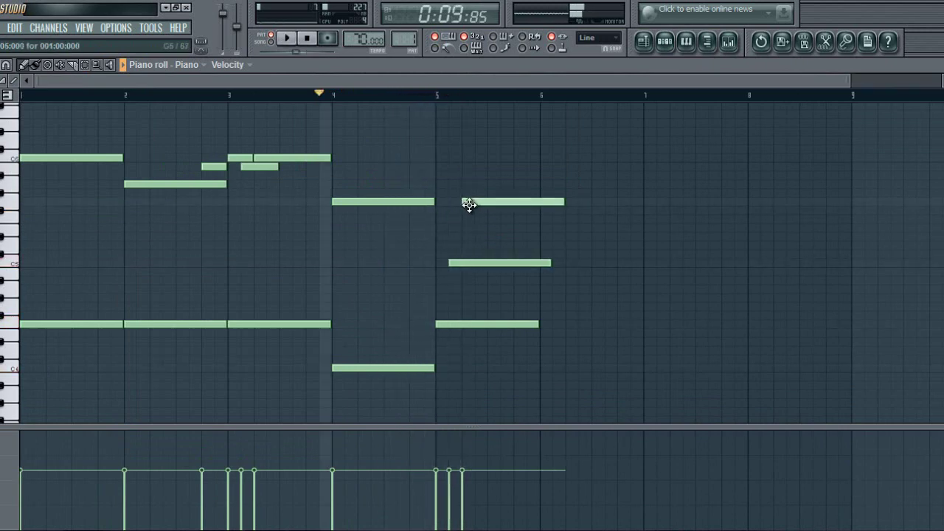
{"action": "right_click", "coordinate": [475, 224]}
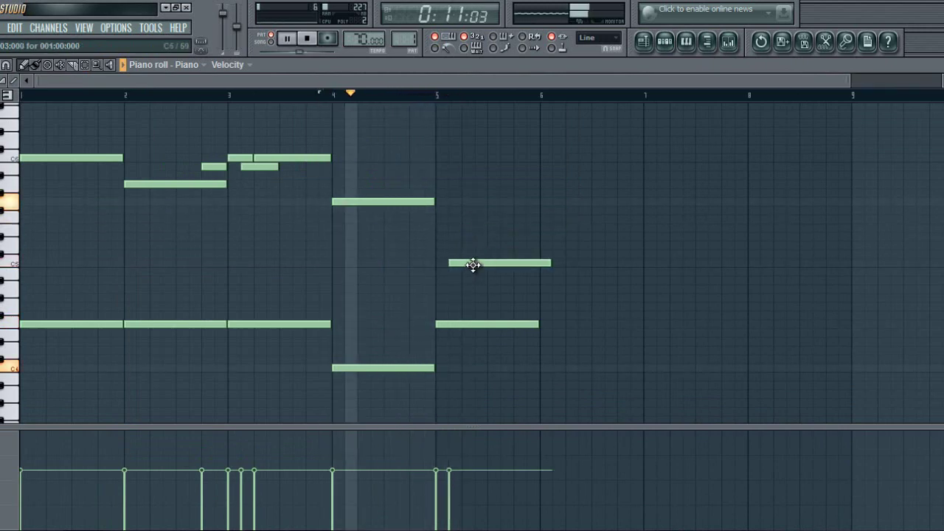
{"action": "right_click", "coordinate": [474, 265]}
Draw rising two-step notes C5, F5 and A5 in bar 5, starting half a beat into the bar.
{"action": "left_click", "coordinate": [462, 273]}
{"action": "left_click_drag", "start_coordinate": [550, 272], "coordinate": [456, 296]}
{"action": "key", "text": "space"}
{"action": "right_click", "coordinate": [456, 290]}
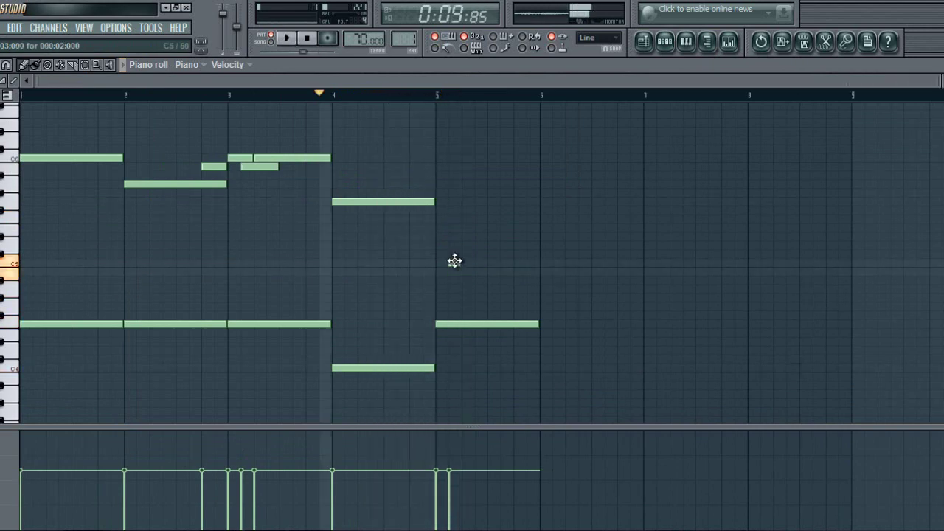
{"action": "left_click", "coordinate": [454, 261]}
{"action": "left_click", "coordinate": [467, 219]}
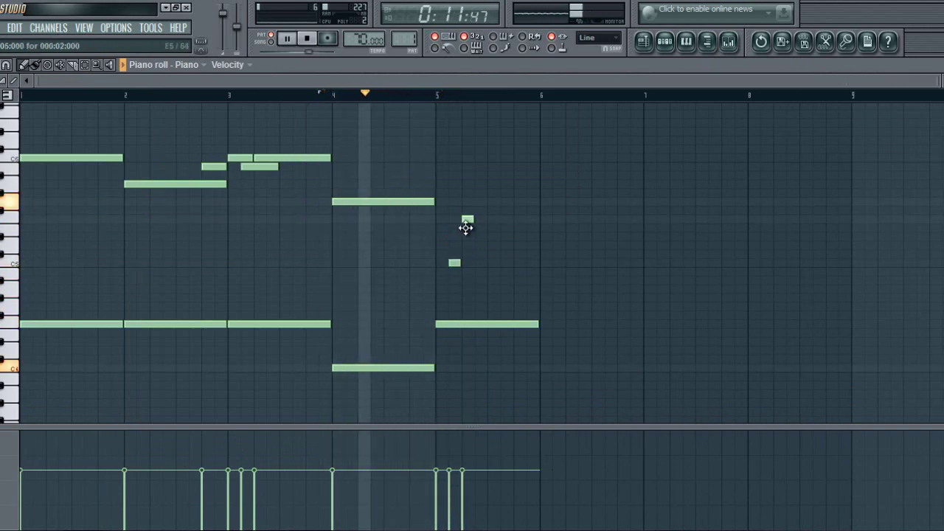
{"action": "left_click", "coordinate": [478, 166]}
{"action": "left_click_drag", "start_coordinate": [480, 167], "coordinate": [478, 184]}
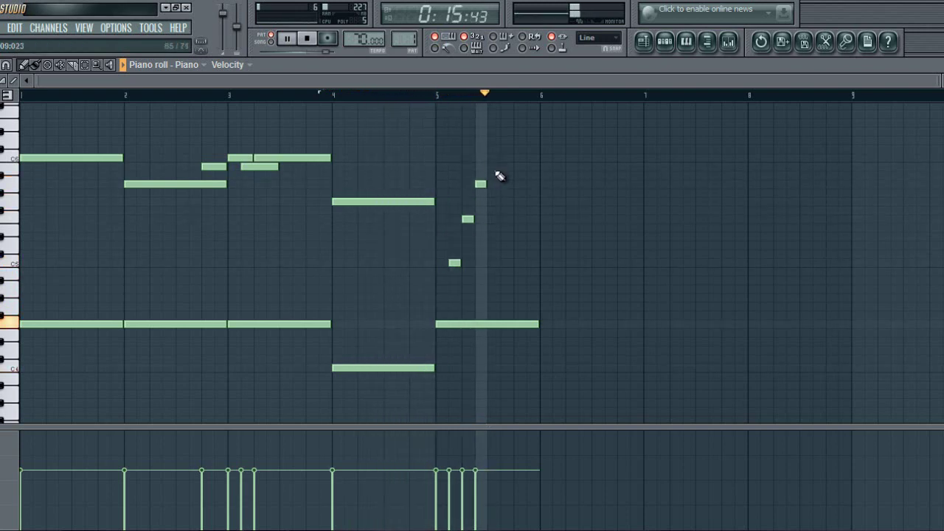
Shorten bar 5's F4 to two beats and add a two-beat G4 filling the rest of the bar.
{"action": "right_click", "coordinate": [492, 263]}
{"action": "key", "text": "space"}
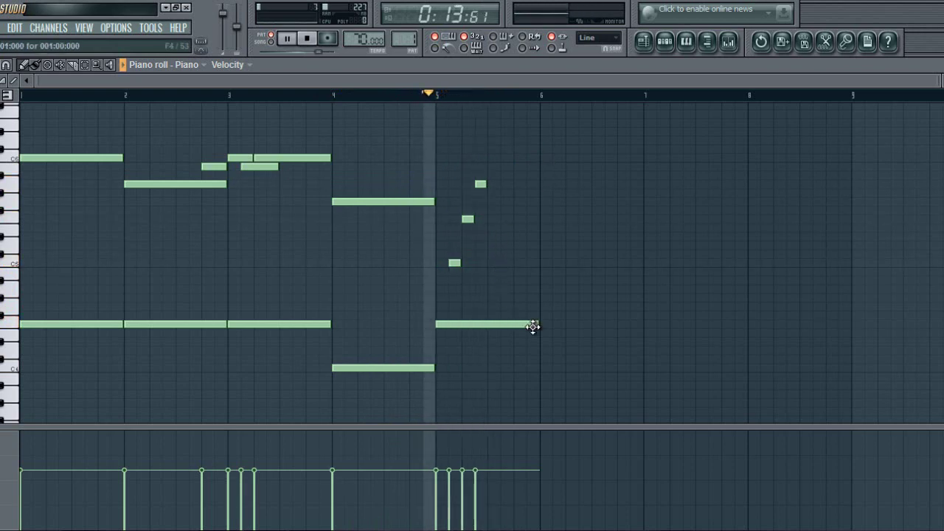
{"action": "left_click_drag", "start_coordinate": [533, 327], "coordinate": [489, 333]}
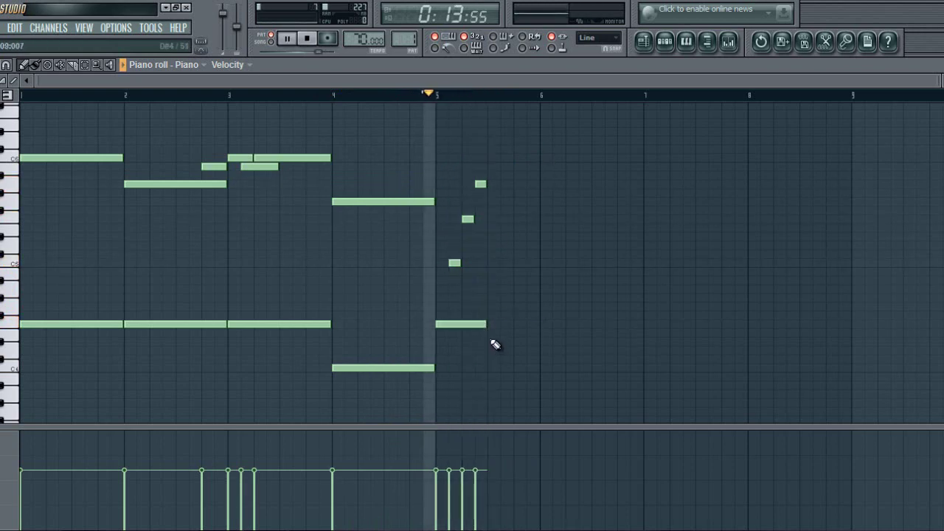
{"action": "left_click", "coordinate": [490, 307]}
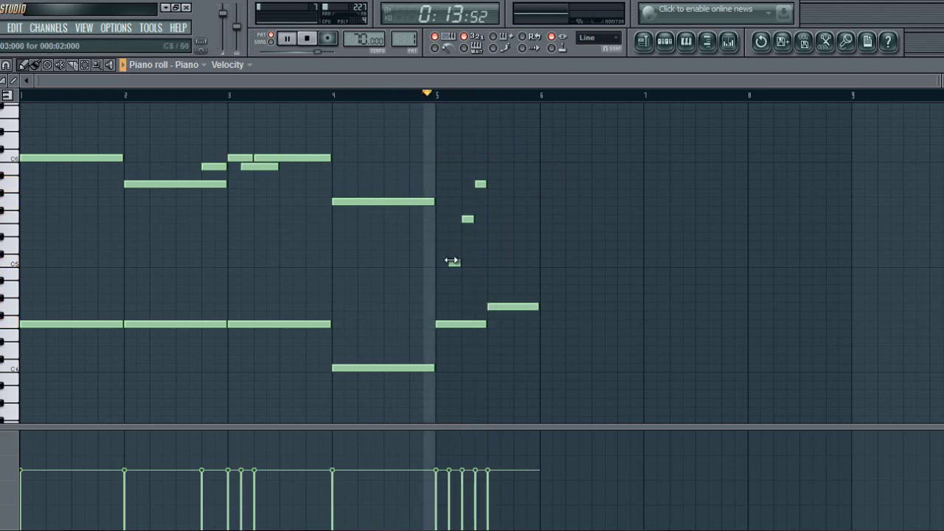
Place rising two-step notes D5, G5 and B5 above bar 5's G4, starting half a beat after it.
{"action": "left_click", "coordinate": [506, 272]}
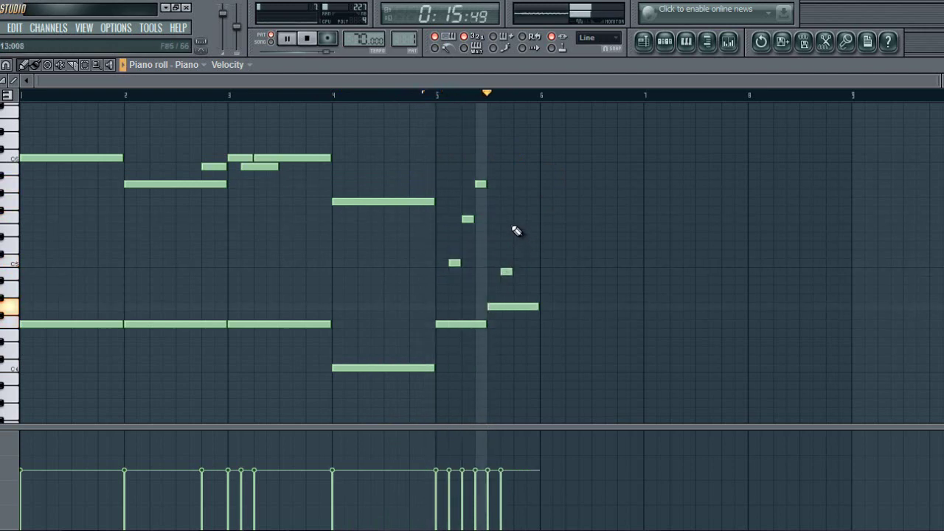
{"action": "left_click_drag", "start_coordinate": [506, 271], "coordinate": [506, 245]}
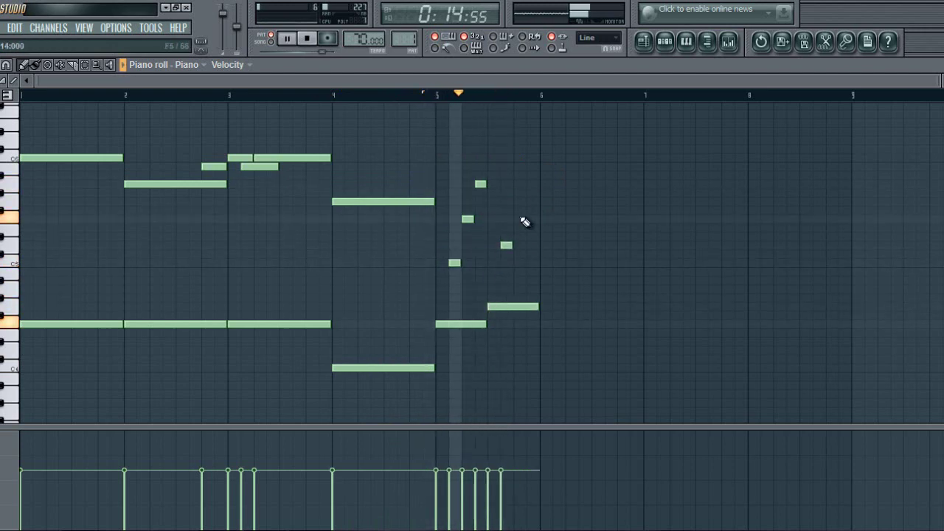
{"action": "left_click", "coordinate": [520, 219]}
{"action": "left_click", "coordinate": [530, 166]}
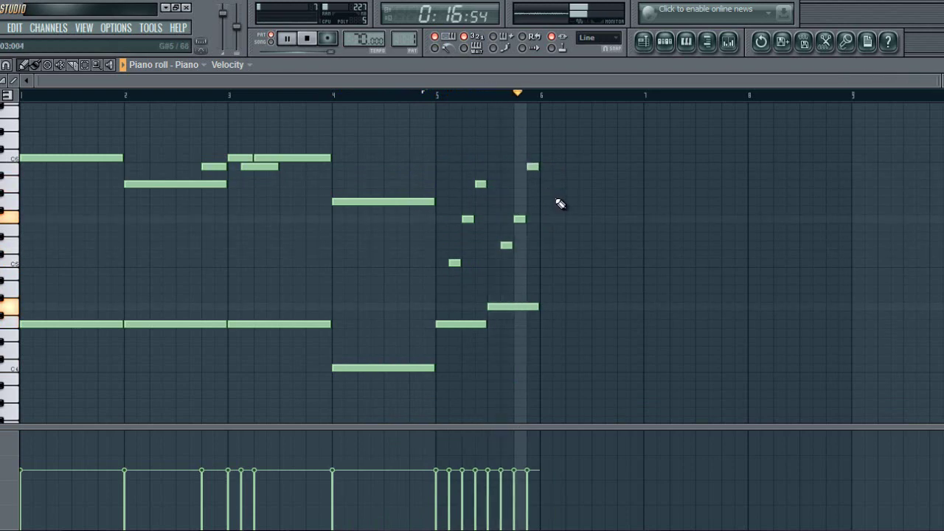
{"action": "left_click_drag", "start_coordinate": [520, 219], "coordinate": [520, 201]}
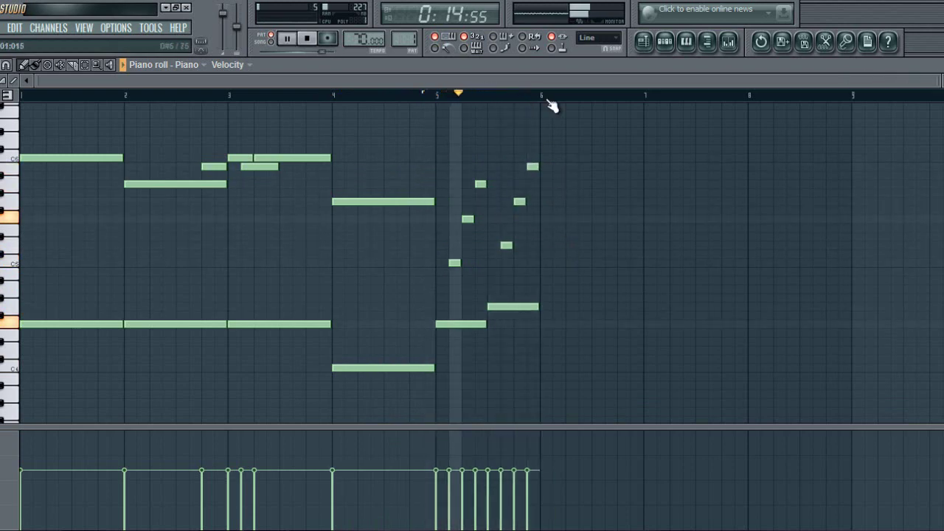
Add a two-beat A4 at the start of bar 6 with rising two-step notes E5, A5 and C6 above it.
{"action": "left_click_drag", "start_coordinate": [580, 82], "coordinate": [615, 83]}
{"action": "left_click", "coordinate": [509, 219]}
{"action": "right_click", "coordinate": [509, 219]}
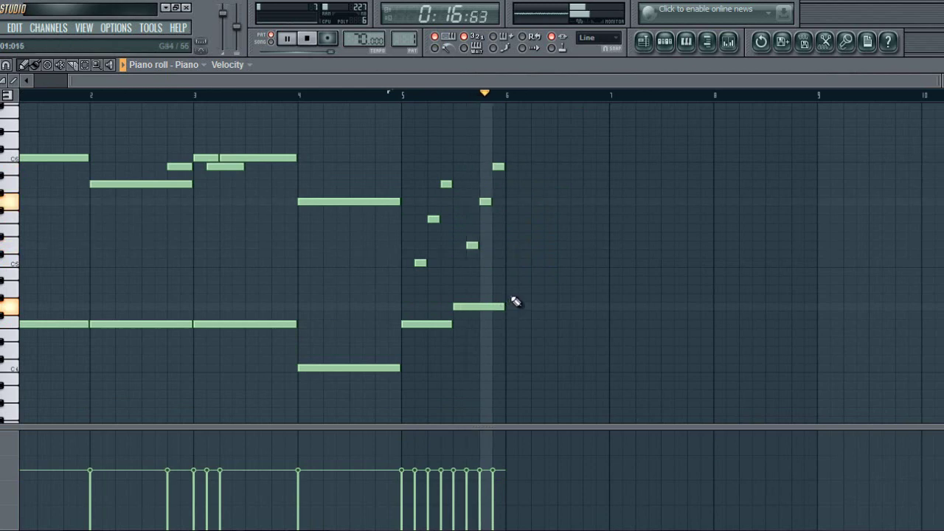
{"action": "left_click", "coordinate": [509, 288]}
{"action": "key", "text": "space"}
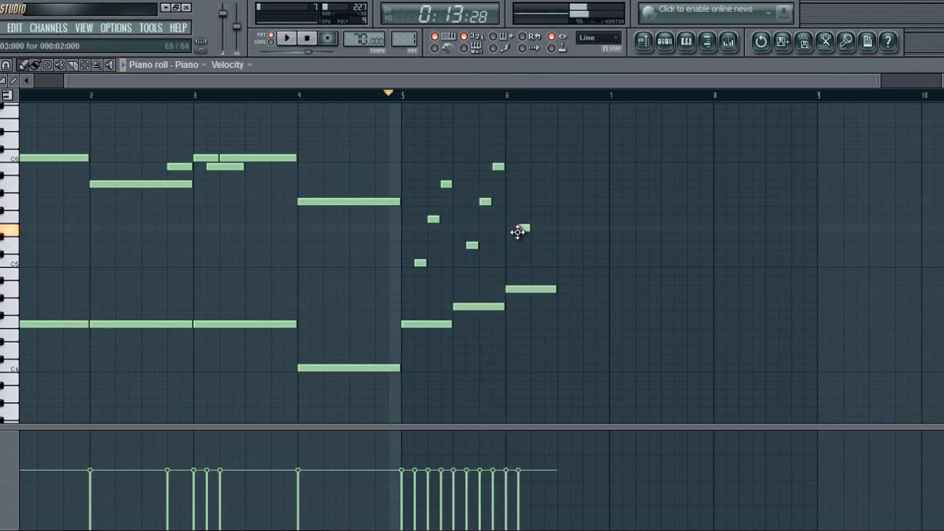
{"action": "left_click", "coordinate": [524, 227]}
{"action": "left_click", "coordinate": [538, 184]}
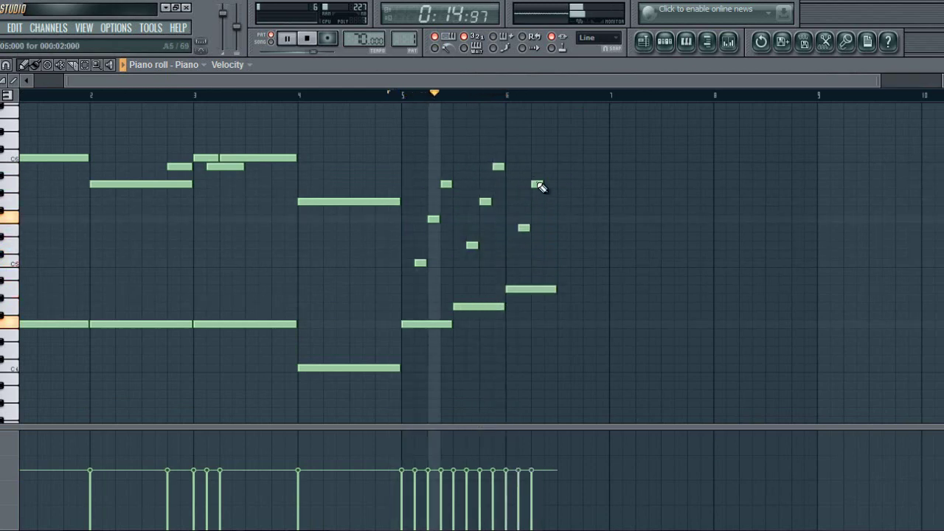
{"action": "left_click", "coordinate": [549, 160]}
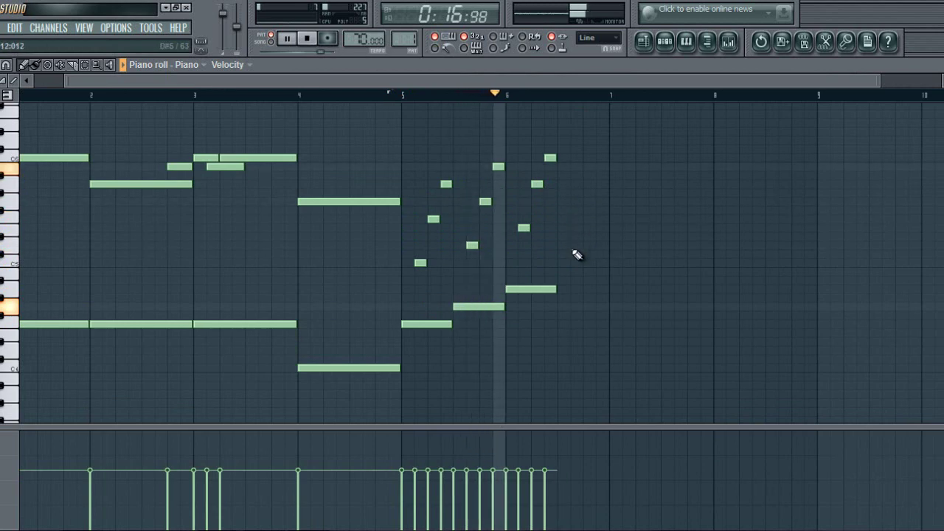
Add a second two-beat A4 in bar 6 with rising two-step notes E5, A5 and B5 above it.
{"action": "left_click", "coordinate": [561, 289]}
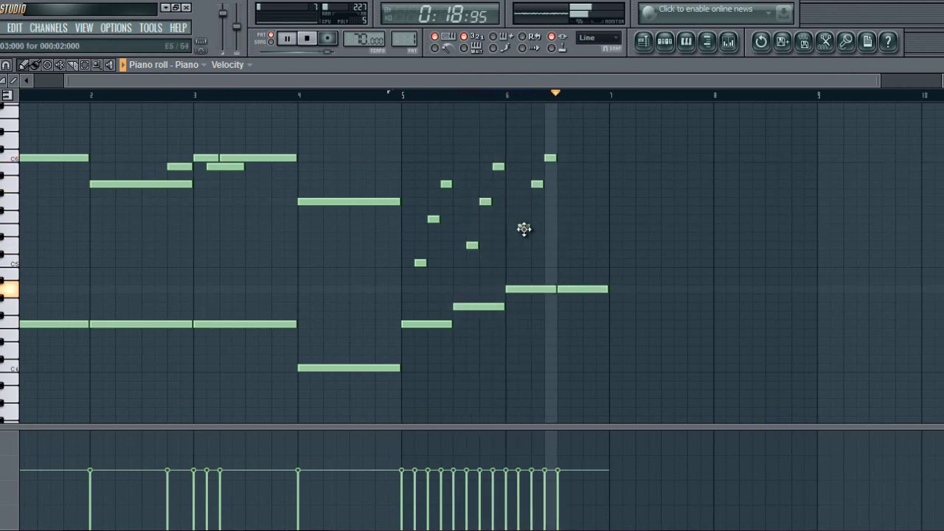
{"action": "left_click", "coordinate": [559, 229]}
{"action": "key", "text": "space"}
{"action": "left_click", "coordinate": [585, 185]}
{"action": "left_click", "coordinate": [600, 211]}
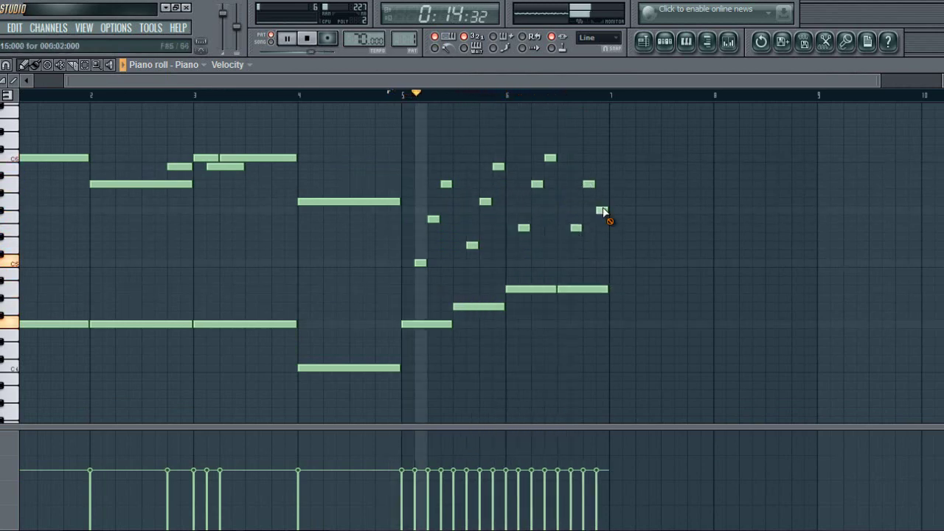
{"action": "right_click", "coordinate": [600, 211]}
{"action": "left_click", "coordinate": [597, 168]}
Duplicate the arpeggio notes of bars 5 and 6 into bars 7 and 8, and clear the selection.
{"action": "scroll", "coordinate": [590, 97], "scroll_direction": "down", "scroll_amount": 1}
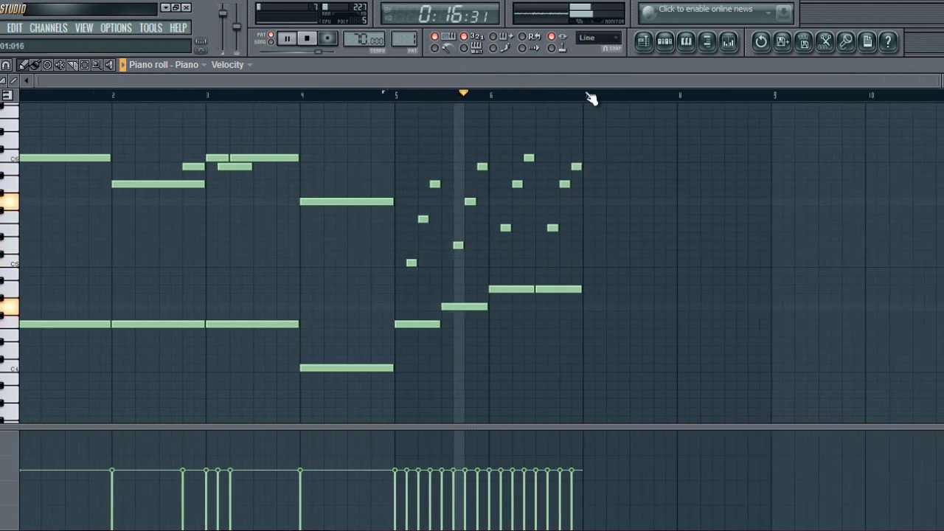
{"action": "left_click_drag", "start_coordinate": [631, 130], "coordinate": [604, 323]}
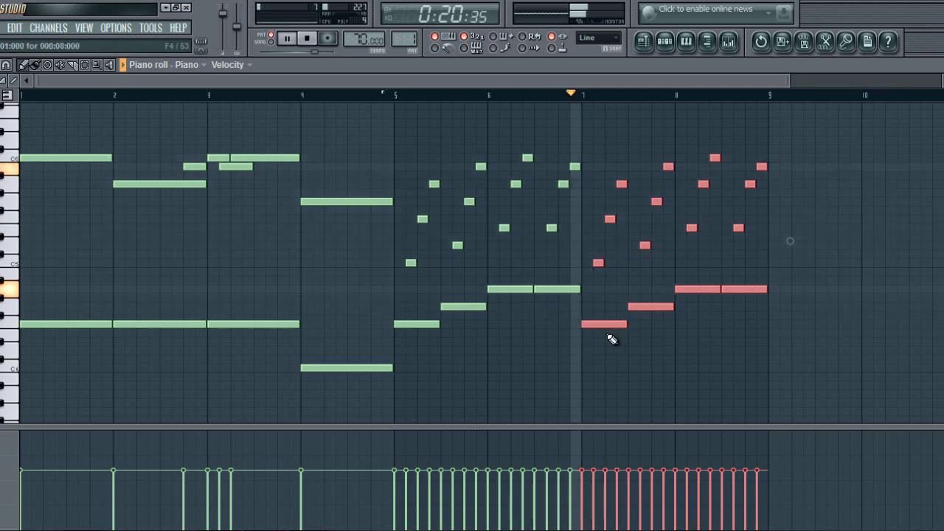
{"action": "left_click", "coordinate": [714, 340], "text": "ctrl"}
Transpose all of bar 8's notes down five semitones, placing its two bass notes on E4.
{"action": "scroll", "coordinate": [631, 89], "scroll_direction": "up", "scroll_amount": 1}
{"action": "left_click_drag", "start_coordinate": [630, 87], "coordinate": [685, 87]}
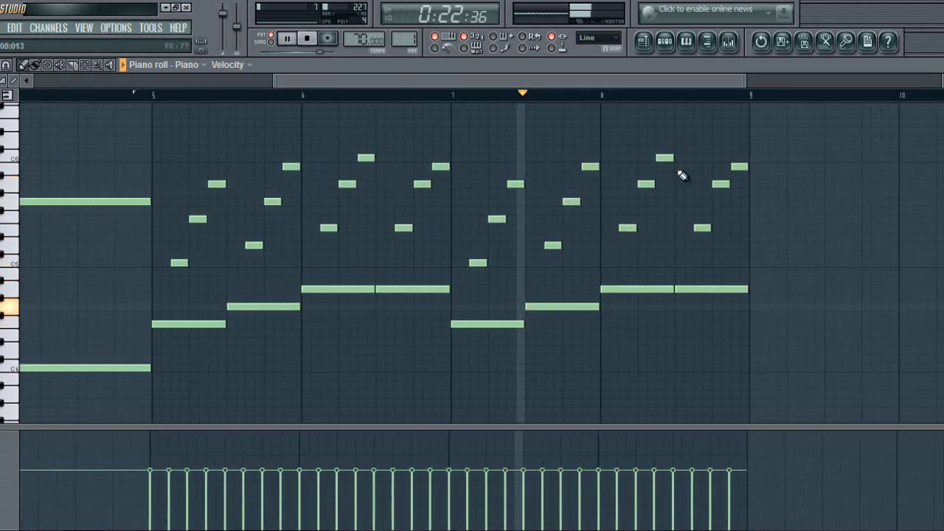
{"action": "left_click", "coordinate": [721, 264]}
{"action": "right_click", "coordinate": [723, 264]}
{"action": "left_click_drag", "start_coordinate": [602, 140], "coordinate": [852, 318]}
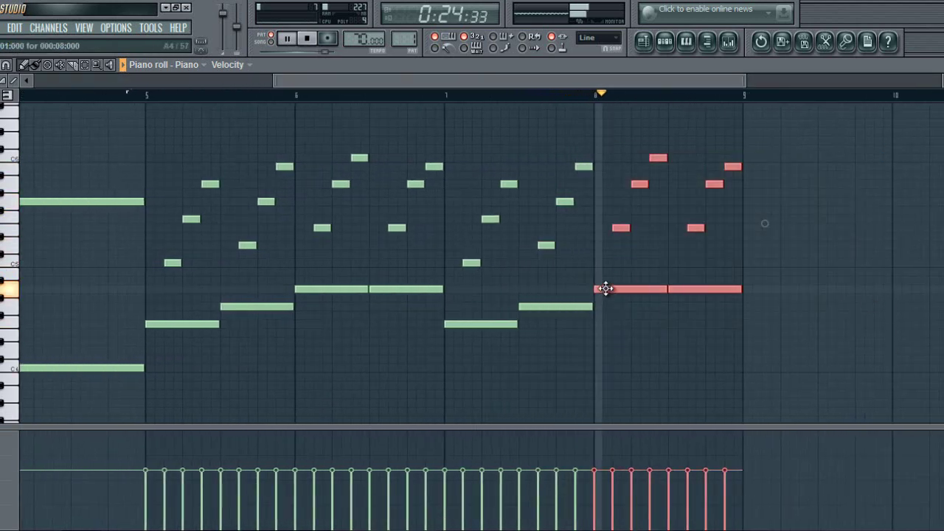
{"action": "key", "text": "space"}
{"action": "left_click_drag", "start_coordinate": [603, 289], "coordinate": [622, 326]}
{"action": "left_click", "coordinate": [622, 324], "text": "ctrl"}
{"action": "left_click", "coordinate": [596, 228]}
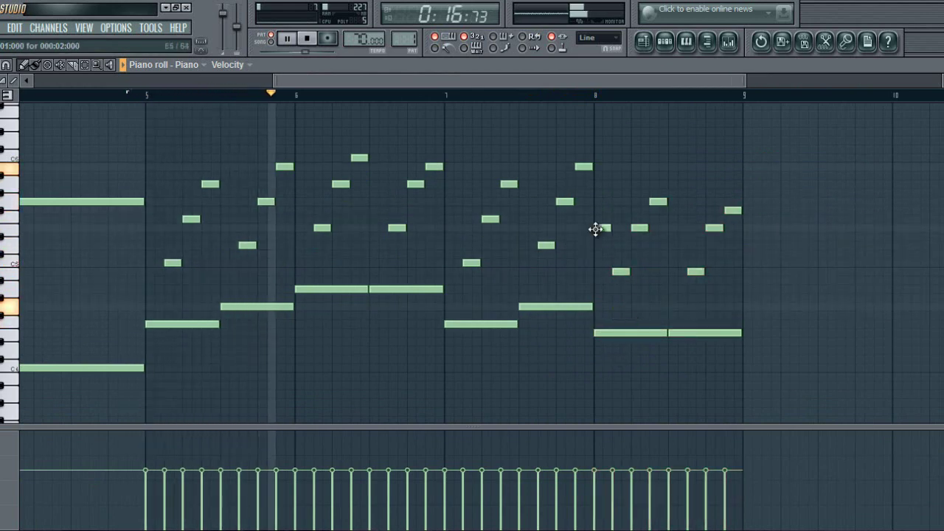
{"action": "left_click_drag", "start_coordinate": [598, 229], "coordinate": [619, 204]}
{"action": "right_click", "coordinate": [626, 203]}
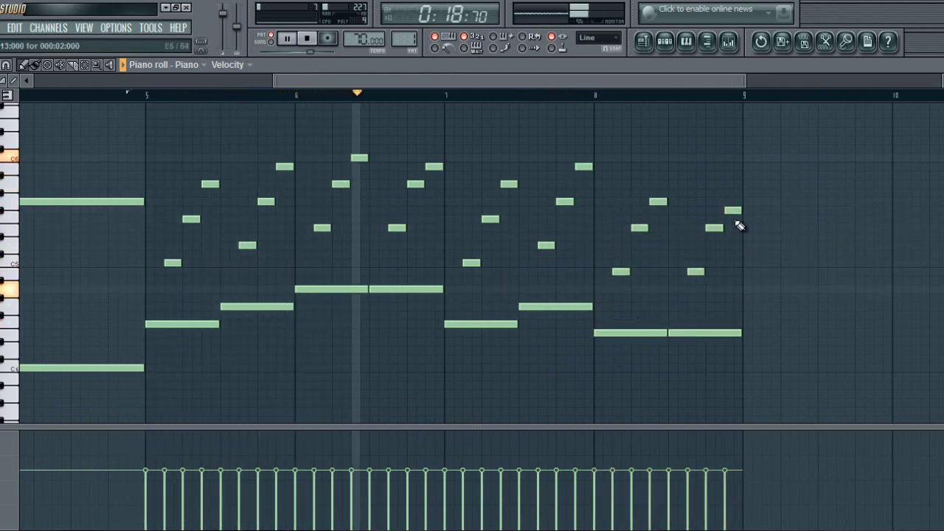
Lower bar 8's last note to F5, and transpose the whole bar down two semitones to a D4 bass.
{"action": "left_click_drag", "start_coordinate": [733, 210], "coordinate": [733, 215]}
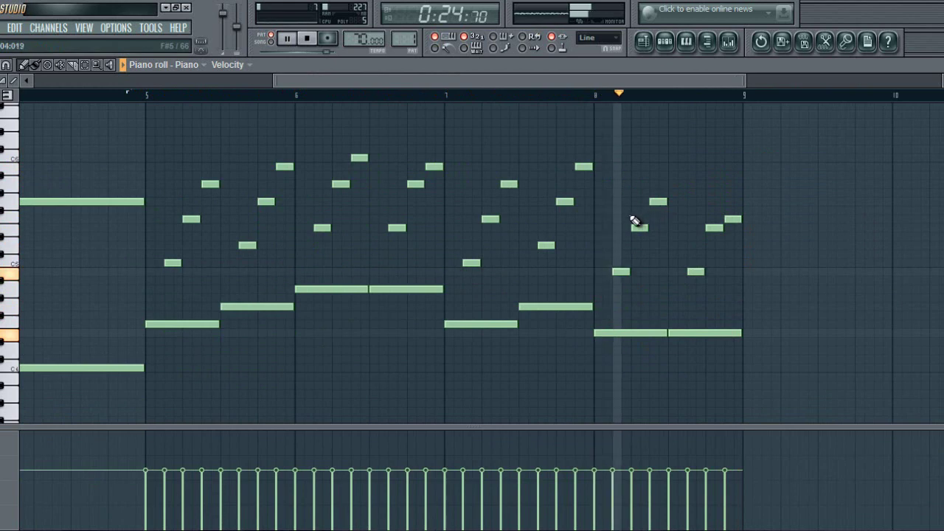
{"action": "left_click_drag", "start_coordinate": [608, 204], "coordinate": [770, 342]}
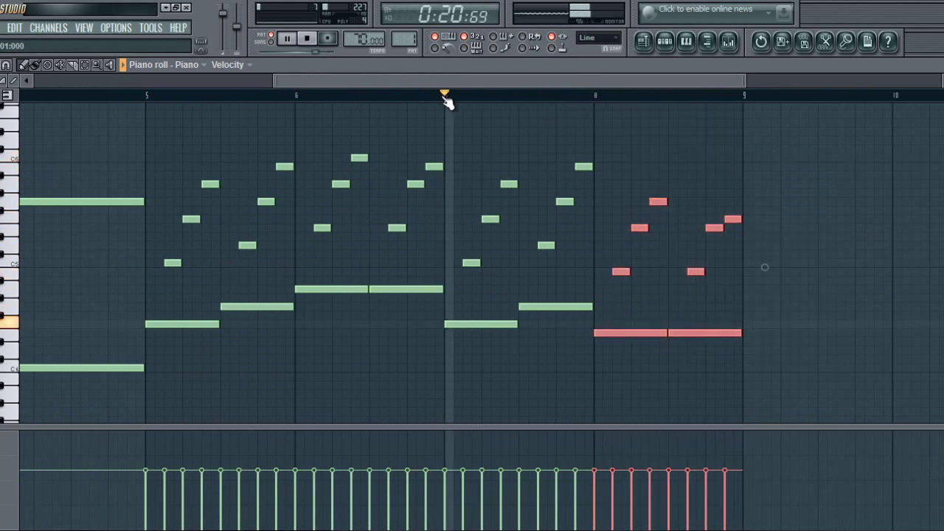
{"action": "left_click_drag", "start_coordinate": [643, 342], "coordinate": [646, 353]}
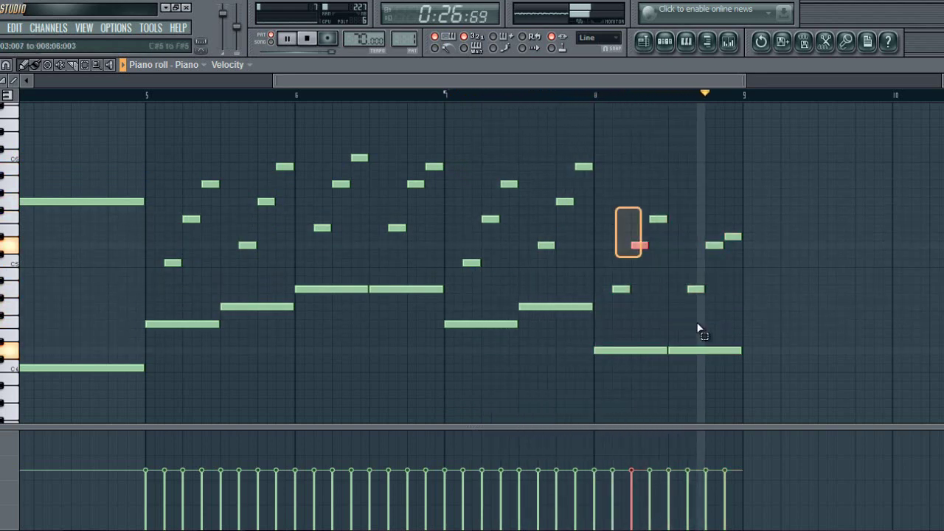
Transpose all of bar 8's notes down two semitones to a C4 bass, and play back from mid-bar 7.
{"action": "left_click_drag", "start_coordinate": [698, 325], "coordinate": [829, 371]}
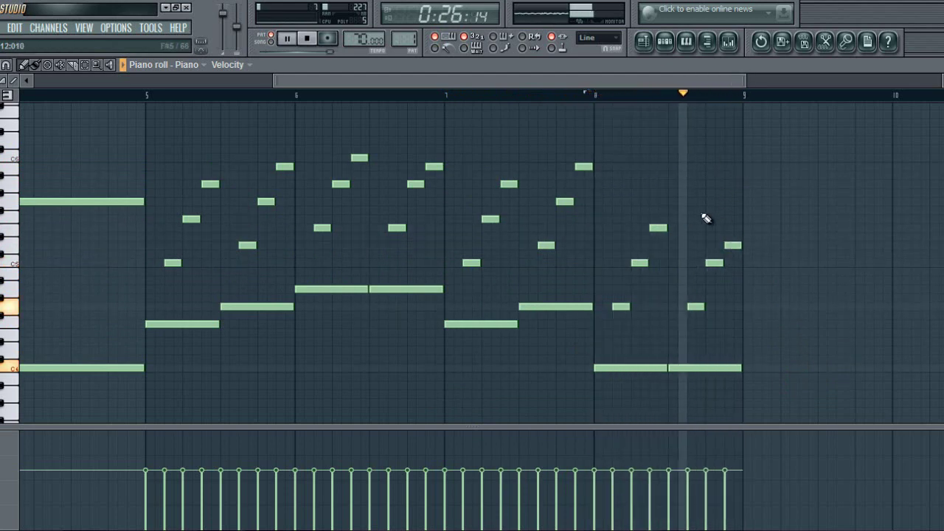
{"action": "scroll", "coordinate": [642, 94], "scroll_direction": "down", "scroll_amount": 3}
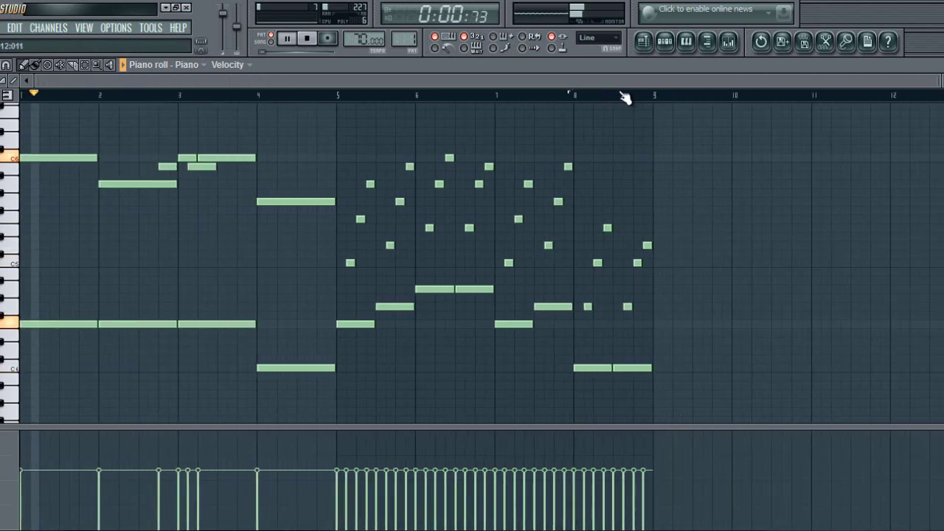
{"action": "left_click", "coordinate": [527, 93]}
{"action": "scroll", "coordinate": [577, 98], "scroll_direction": "up", "scroll_amount": 3}
{"action": "scroll", "coordinate": [581, 103], "scroll_direction": "down", "scroll_amount": 2}
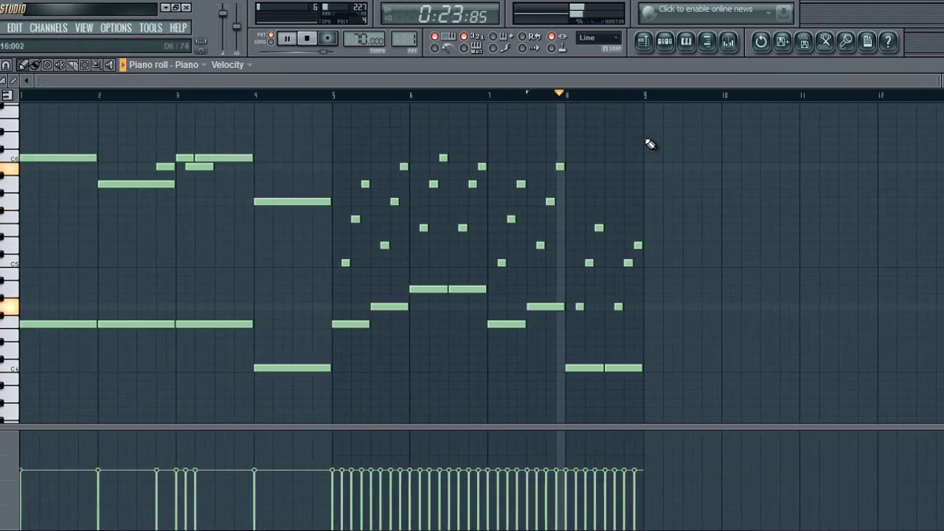
Duplicate the arpeggio and bass notes of bars 5 to 8 into bars 9 to 12, and clear the selection.
{"action": "left_click_drag", "start_coordinate": [672, 129], "coordinate": [347, 399]}
{"action": "key", "text": "ctrl+c"}
{"action": "key", "text": "ctrl+v"}
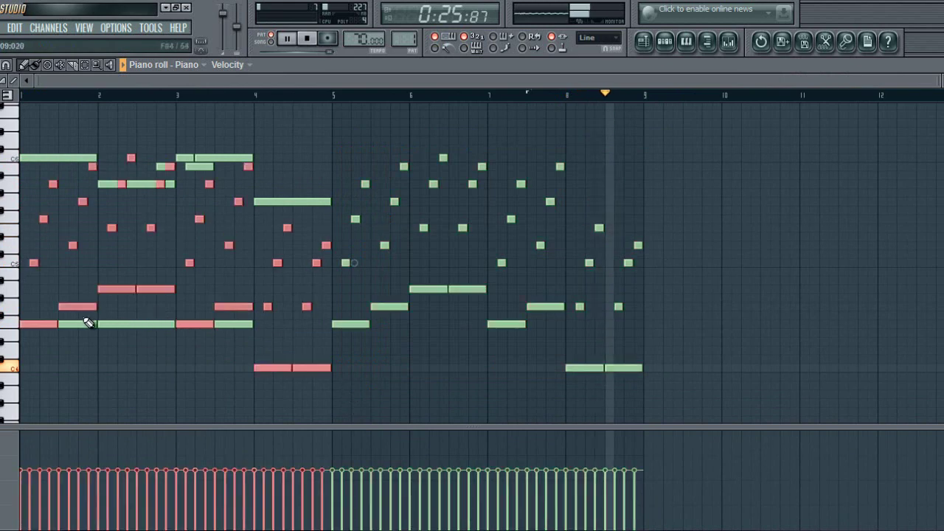
{"action": "left_click_drag", "start_coordinate": [45, 325], "coordinate": [654, 322]}
{"action": "scroll", "coordinate": [658, 291], "scroll_direction": "up", "scroll_amount": 3}
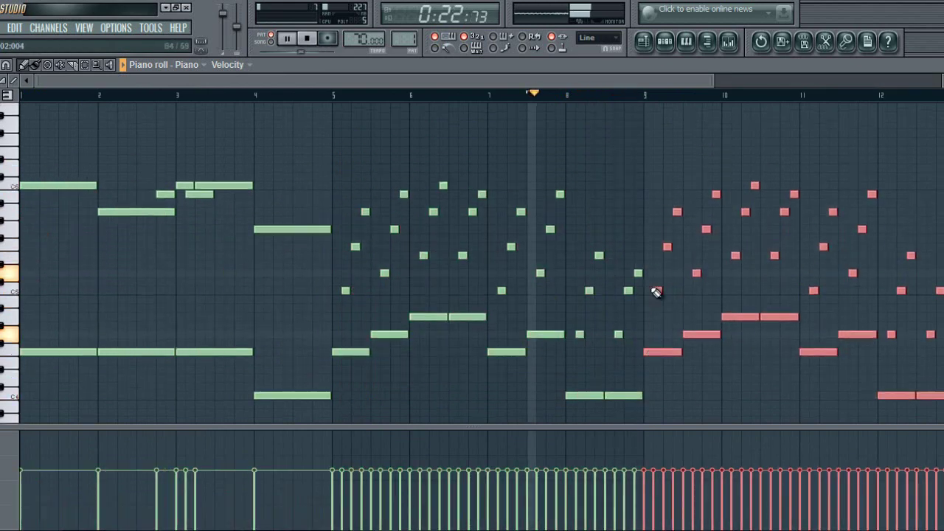
{"action": "left_click", "coordinate": [703, 181]}
Add a four-step C6 at the start of bar 9 and lead-in notes G5, A5 and a one-step B5 ending bar 8.
{"action": "scroll", "coordinate": [679, 107], "scroll_direction": "up", "scroll_amount": 4}
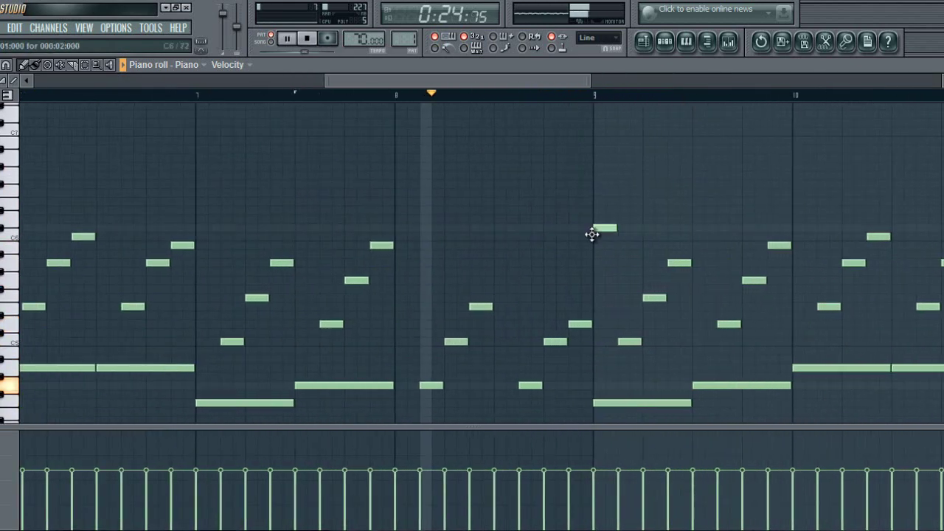
{"action": "left_click_drag", "start_coordinate": [614, 237], "coordinate": [658, 239]}
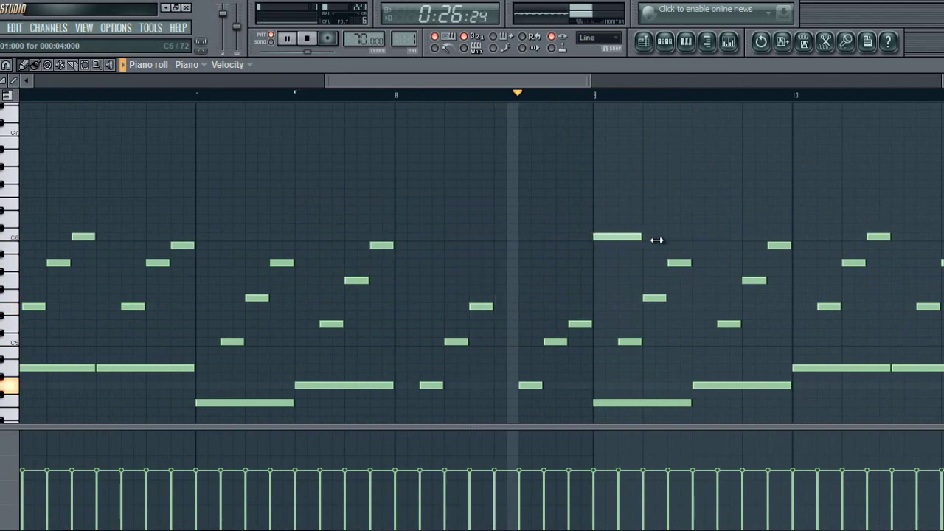
{"action": "key", "text": "space"}
{"action": "left_click_drag", "start_coordinate": [586, 262], "coordinate": [562, 281]}
{"action": "left_click", "coordinate": [575, 263]}
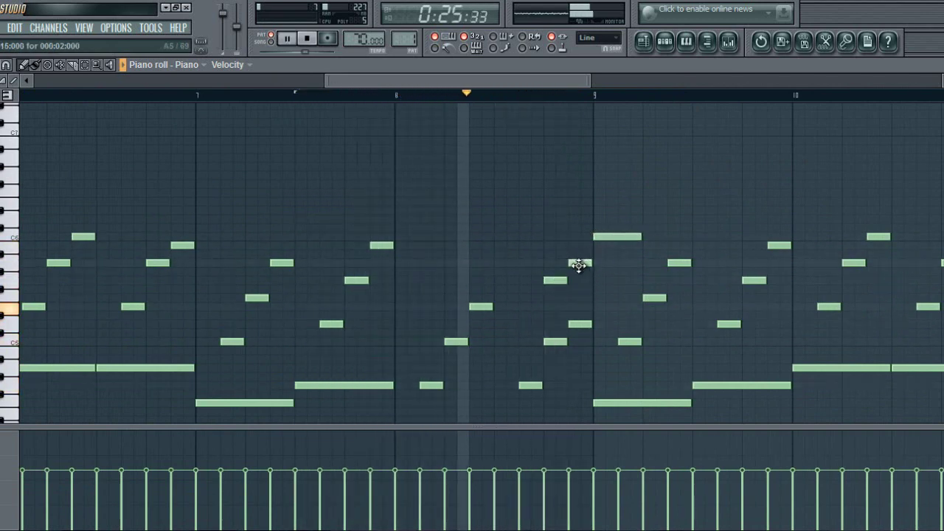
{"action": "left_click", "coordinate": [584, 246]}
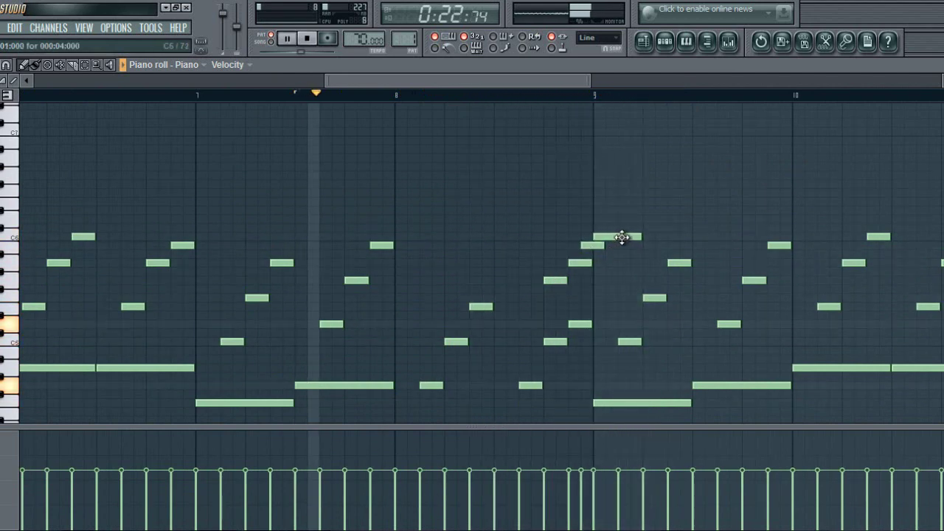
{"action": "left_click_drag", "start_coordinate": [603, 245], "coordinate": [589, 245]}
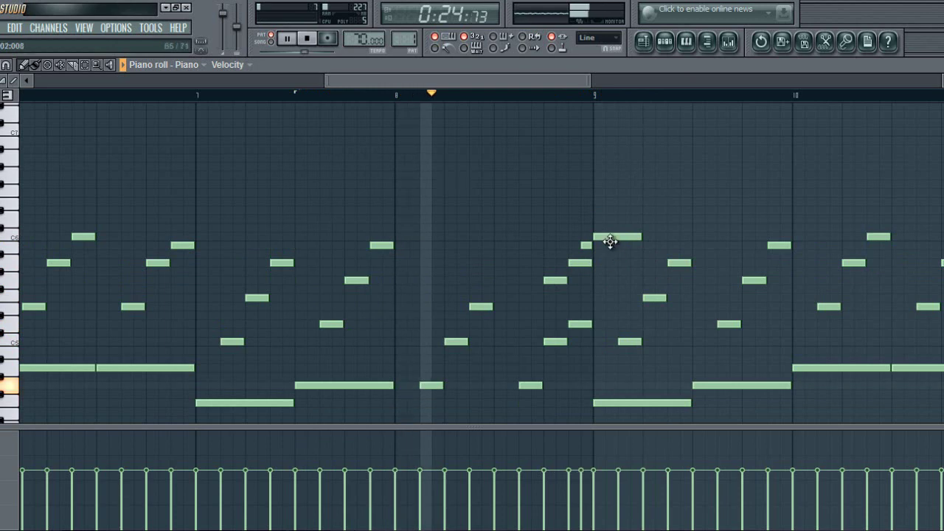
Replace bar 9's opening C6 with a C7, followed by overlapping four-step B6 and C7 notes.
{"action": "left_click", "coordinate": [601, 133]}
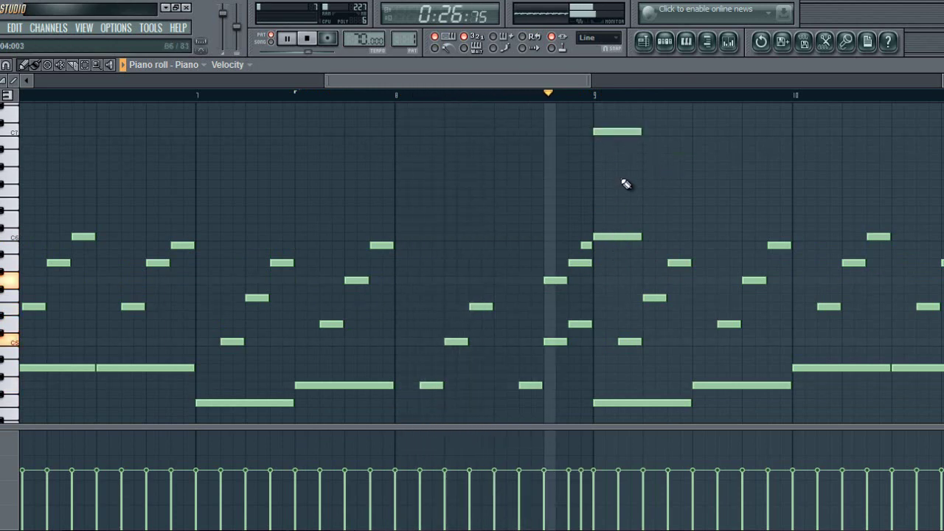
{"action": "right_click", "coordinate": [626, 236]}
{"action": "left_click", "coordinate": [647, 140]}
{"action": "left_click", "coordinate": [671, 129]}
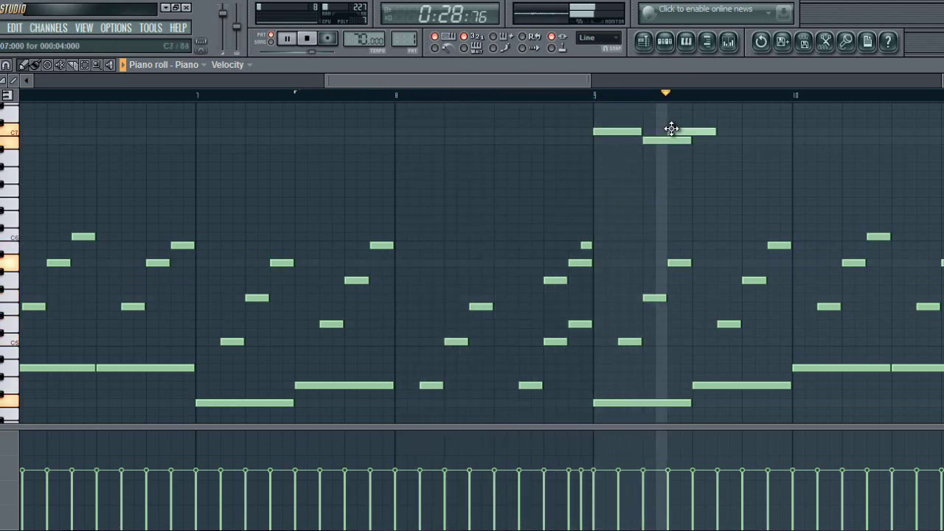
Set playback to start at bar 9, and complete its melody with another four-step C7 and an overlapping B6.
{"action": "key", "text": "space"}
{"action": "scroll", "coordinate": [687, 97], "scroll_direction": "down", "scroll_amount": 3}
{"action": "left_click_drag", "start_coordinate": [647, 96], "coordinate": [631, 96]}
{"action": "scroll", "coordinate": [631, 96], "scroll_direction": "up", "scroll_amount": 4}
{"action": "key", "text": "space"}
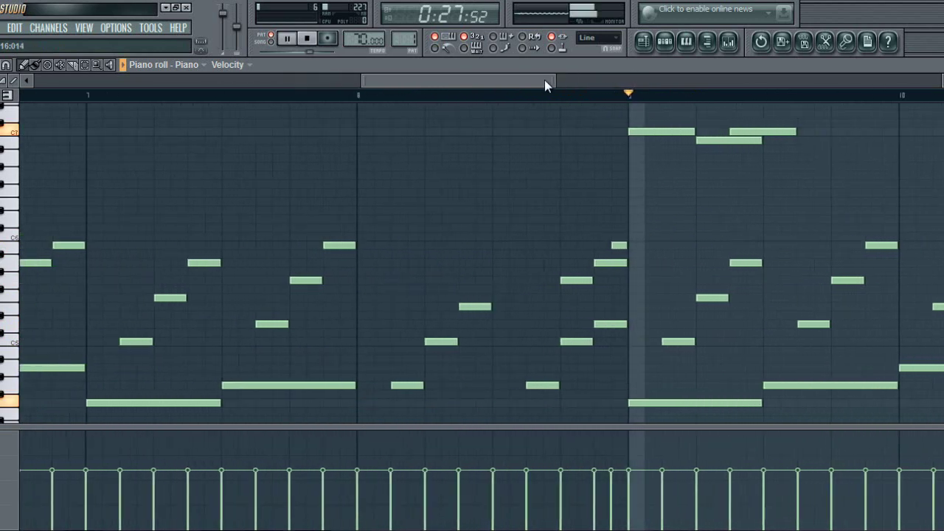
{"action": "left_click_drag", "start_coordinate": [545, 83], "coordinate": [580, 83]}
{"action": "left_click", "coordinate": [634, 132]}
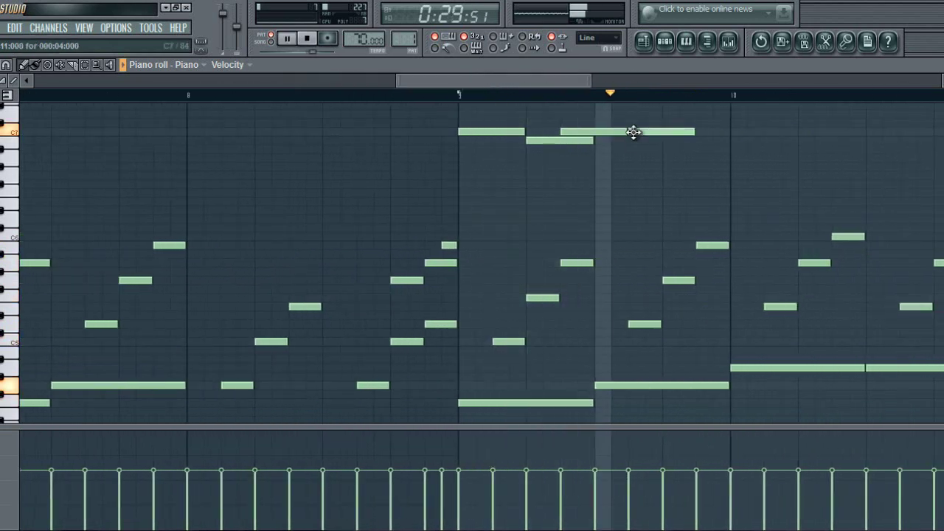
{"action": "left_click", "coordinate": [666, 140]}
Place a six-step C7 at the start of bar 10, followed by overlapping six-step E7 and D7 notes.
{"action": "key", "text": "space"}
{"action": "scroll", "coordinate": [664, 98], "scroll_direction": "down", "scroll_amount": 3}
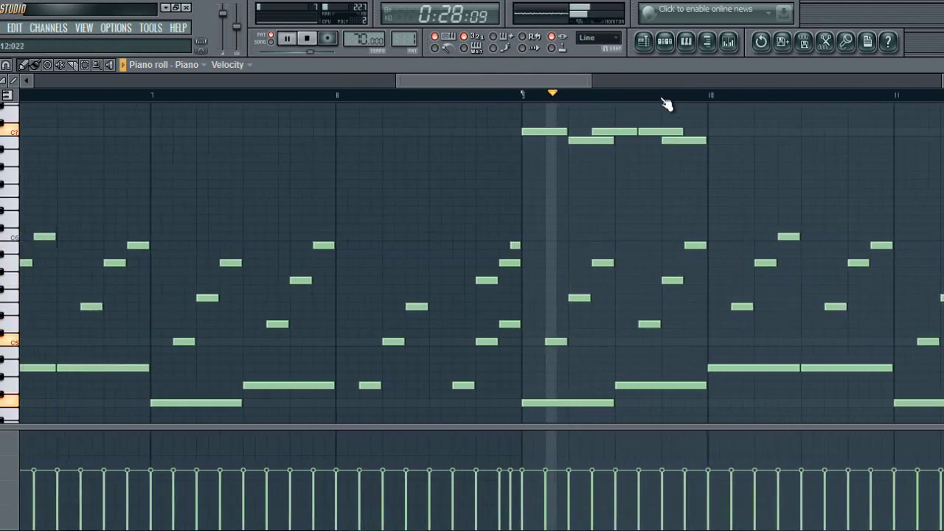
{"action": "left_click_drag", "start_coordinate": [577, 83], "coordinate": [618, 85]}
{"action": "scroll", "coordinate": [611, 161], "scroll_direction": "up", "scroll_amount": 2}
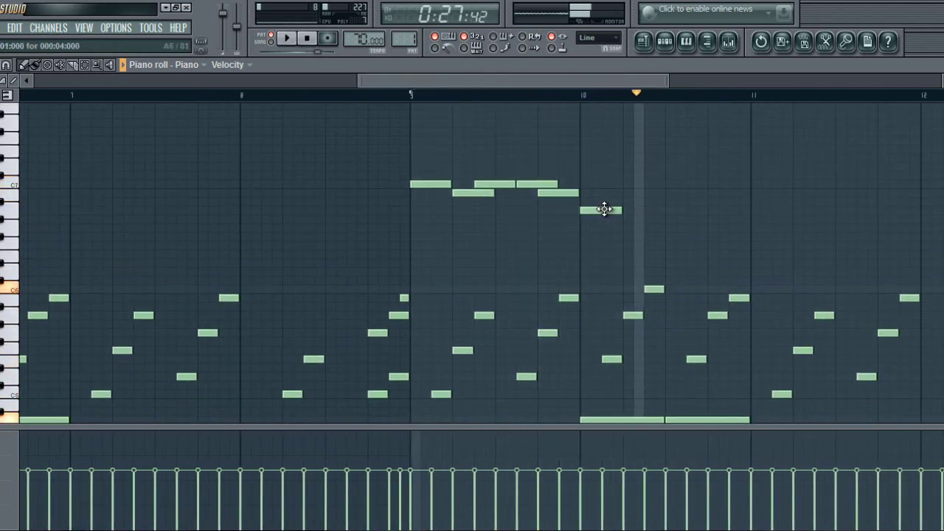
{"action": "scroll", "coordinate": [612, 95], "scroll_direction": "up", "scroll_amount": 3}
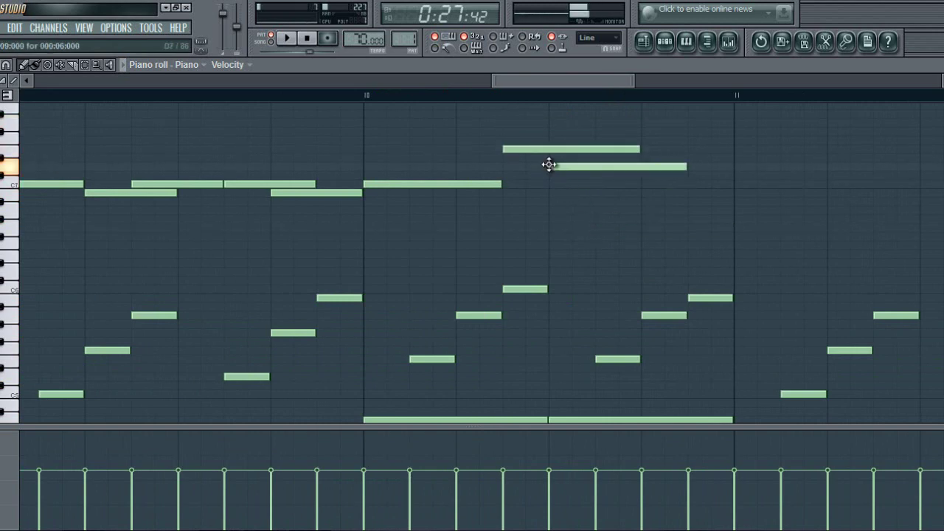
Reposition bar 10's D7 to step 11, and add a C7 at step 15.
{"action": "right_click", "coordinate": [620, 184]}
{"action": "right_click", "coordinate": [614, 167]}
{"action": "left_click", "coordinate": [598, 166]}
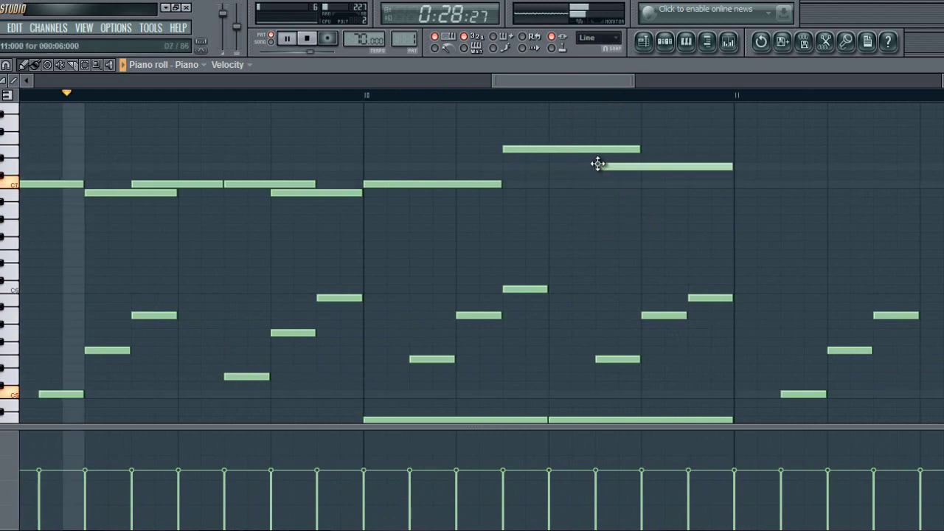
{"action": "left_click", "coordinate": [705, 184]}
Shorten bar 10's E7 and D7 to four steps each and its final C7 to two steps.
{"action": "left_click_drag", "start_coordinate": [694, 146], "coordinate": [758, 188]}
{"action": "left_click_drag", "start_coordinate": [824, 184], "coordinate": [731, 183]}
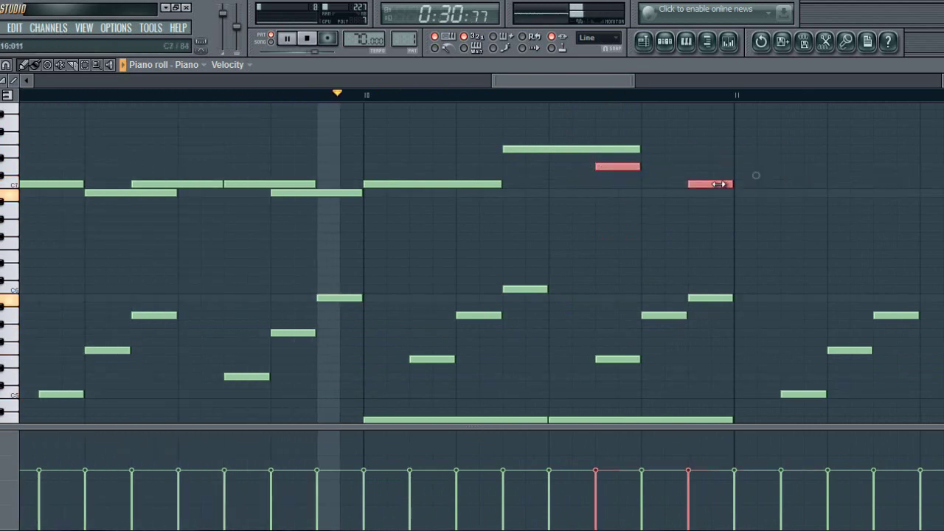
{"action": "left_click", "coordinate": [718, 165]}
{"action": "left_click_drag", "start_coordinate": [639, 167], "coordinate": [584, 150]}
{"action": "left_click", "coordinate": [704, 151]}
{"action": "right_click", "coordinate": [705, 150]}
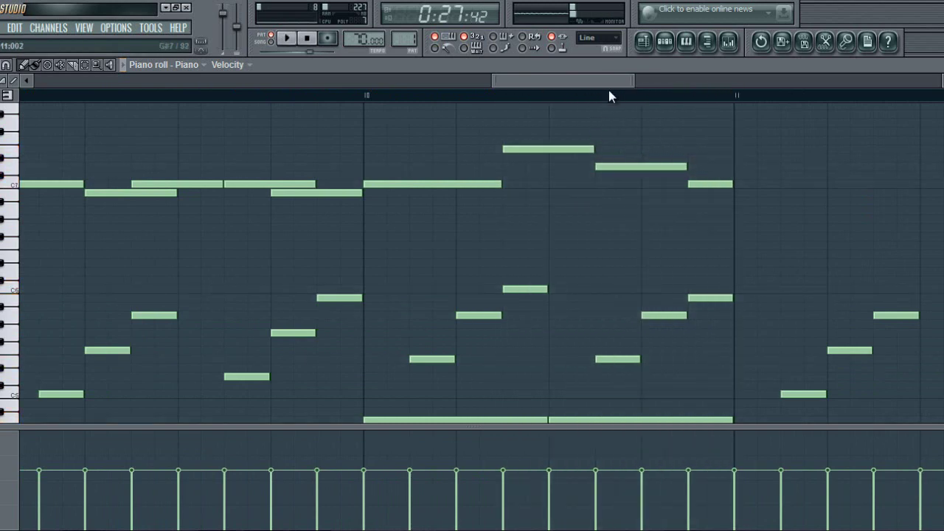
Lower bar 10's last melody note to B6 and lengthen it to four steps, extending into bar 11.
{"action": "left_click", "coordinate": [634, 177]}
{"action": "left_click_drag", "start_coordinate": [636, 178], "coordinate": [632, 191]}
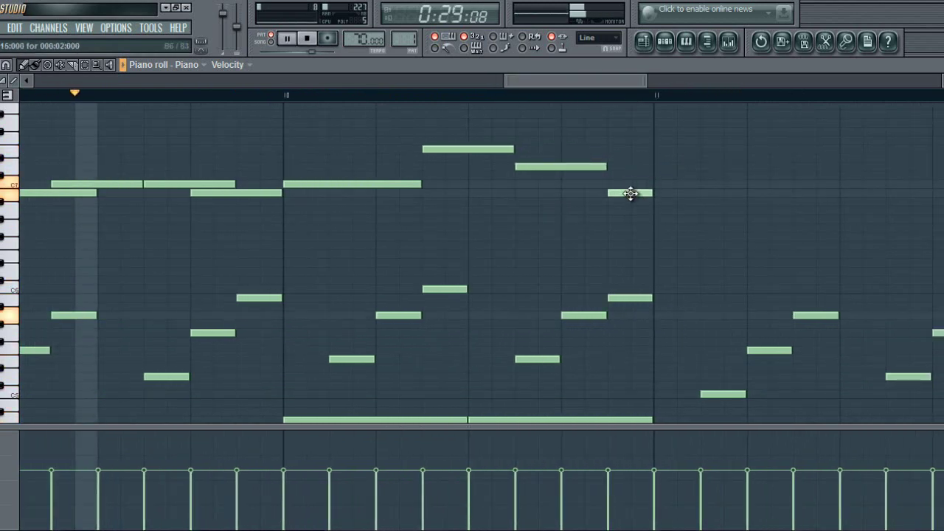
{"action": "scroll", "coordinate": [650, 99], "scroll_direction": "down", "scroll_amount": 2}
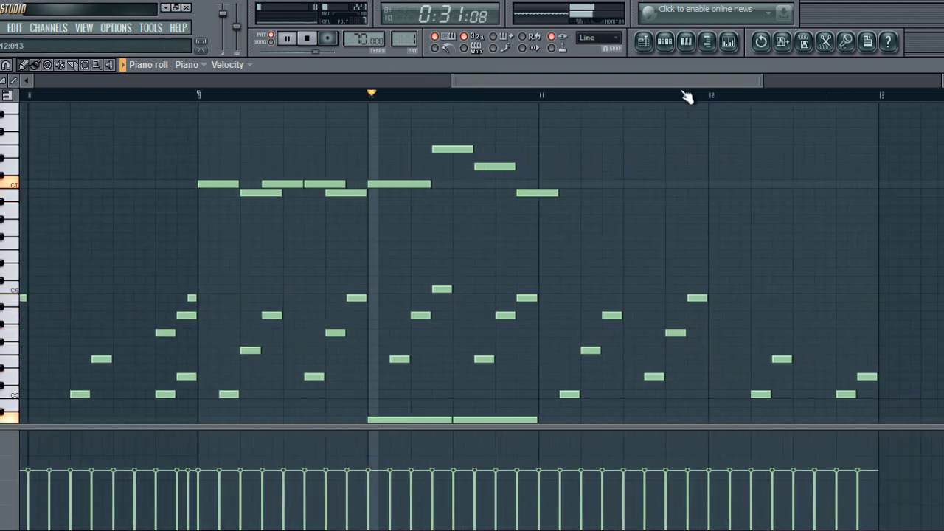
{"action": "scroll", "coordinate": [675, 97], "scroll_direction": "up", "scroll_amount": 2}
Add a four-step C7 at step 3 of bar 11, and try a higher D7 after it.
{"action": "left_click_drag", "start_coordinate": [408, 133], "coordinate": [440, 165]}
{"action": "right_click", "coordinate": [440, 167]}
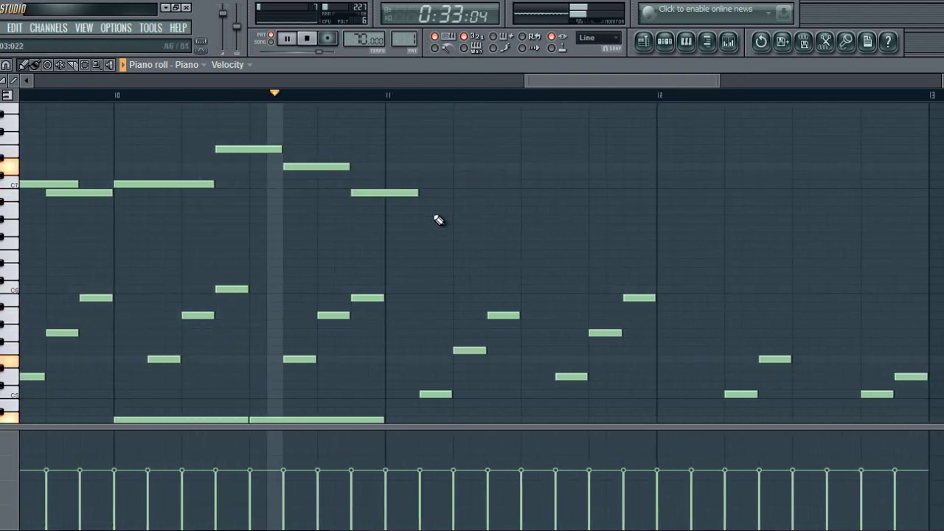
{"action": "left_click", "coordinate": [422, 186]}
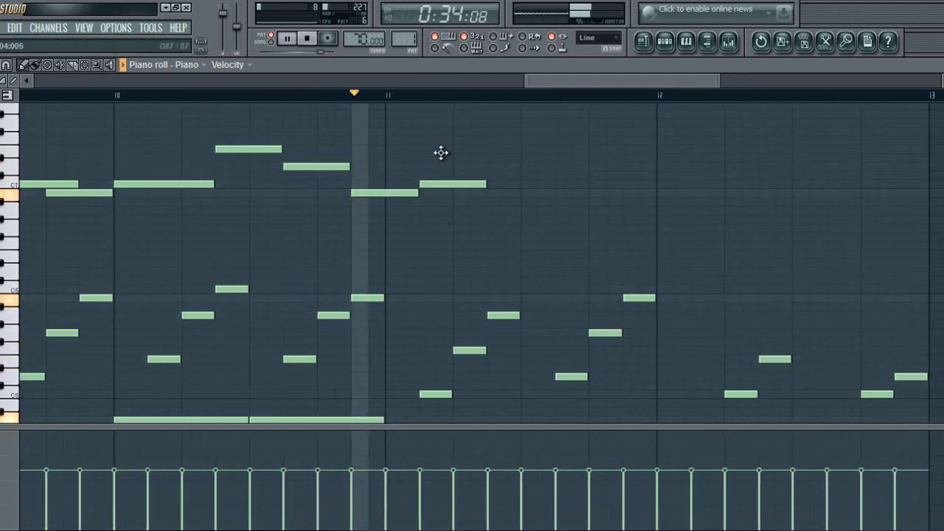
{"action": "left_click", "coordinate": [506, 167]}
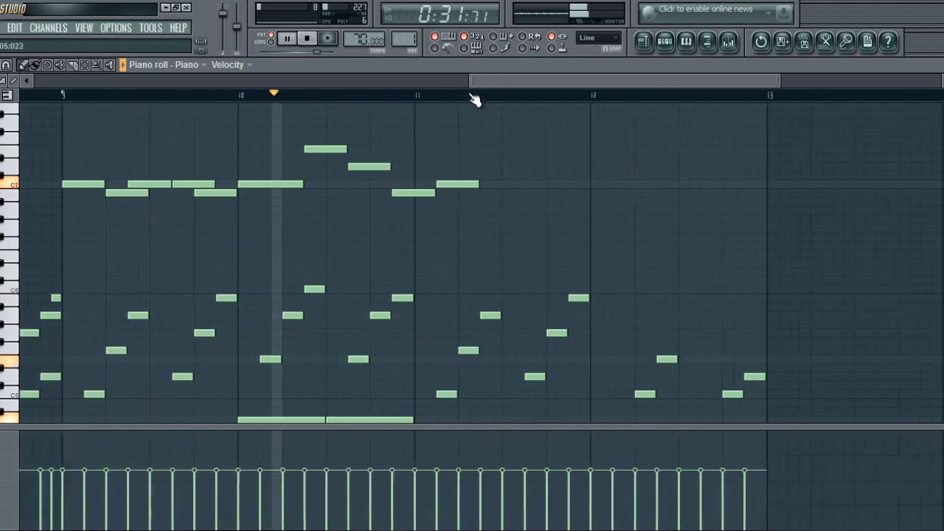
Lower bar 11's first melody note to A6, and add rising four-step C7 and D7 notes at steps 5 and 7.
{"action": "left_click_drag", "start_coordinate": [438, 183], "coordinate": [437, 192]}
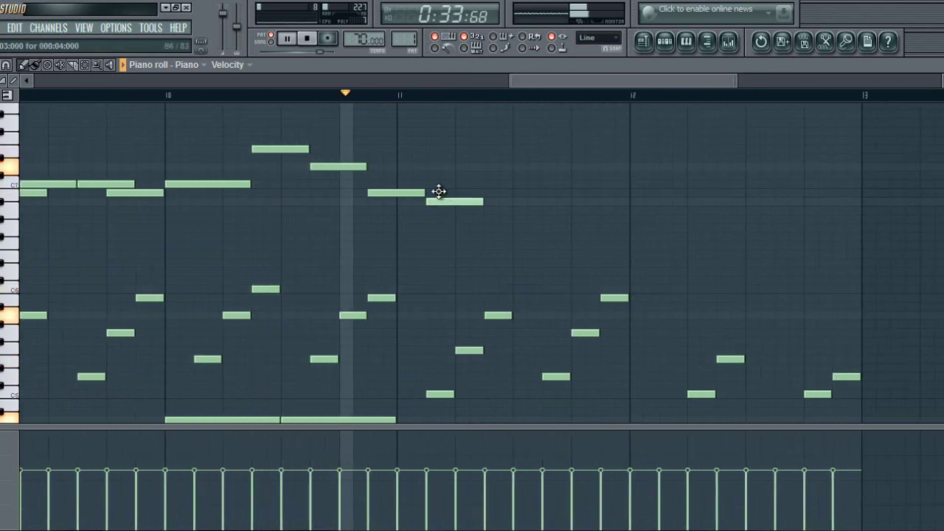
{"action": "left_click", "coordinate": [461, 183]}
{"action": "left_click", "coordinate": [491, 166]}
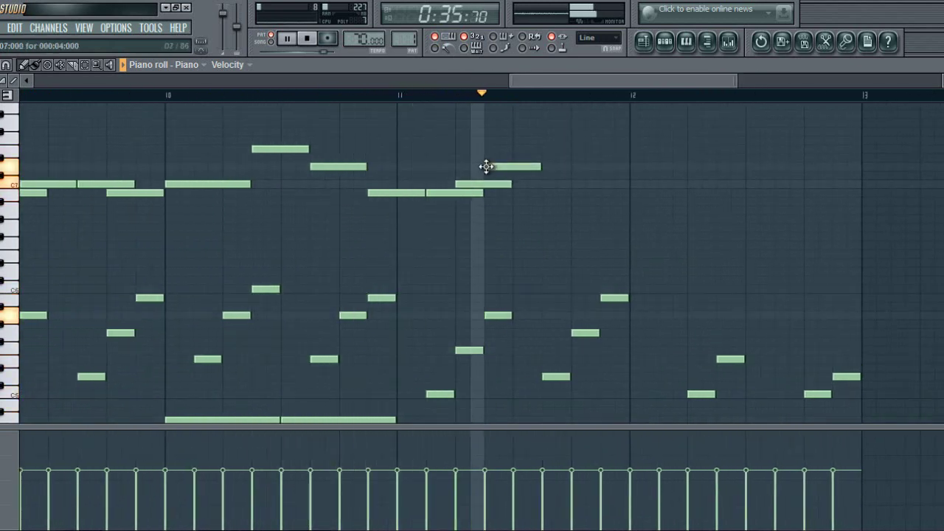
{"action": "left_click", "coordinate": [384, 94]}
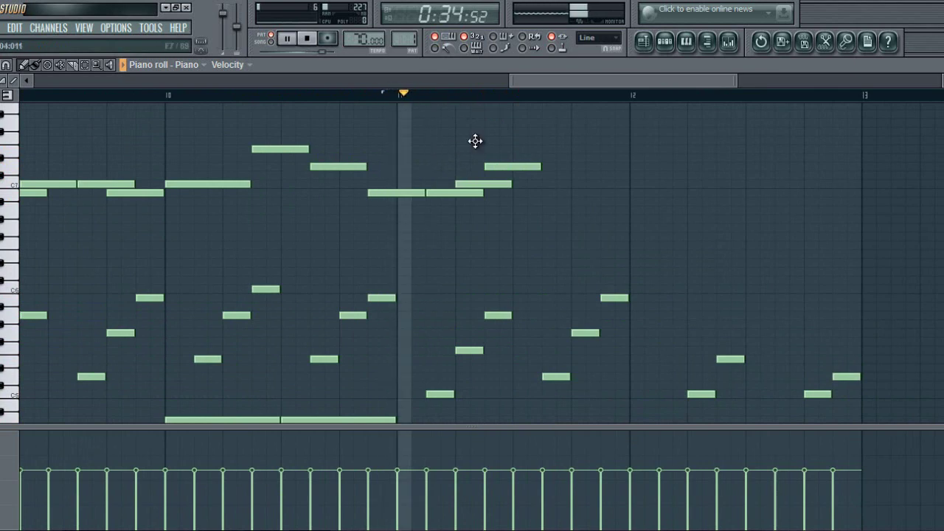
{"action": "left_click_drag", "start_coordinate": [444, 194], "coordinate": [442, 211]}
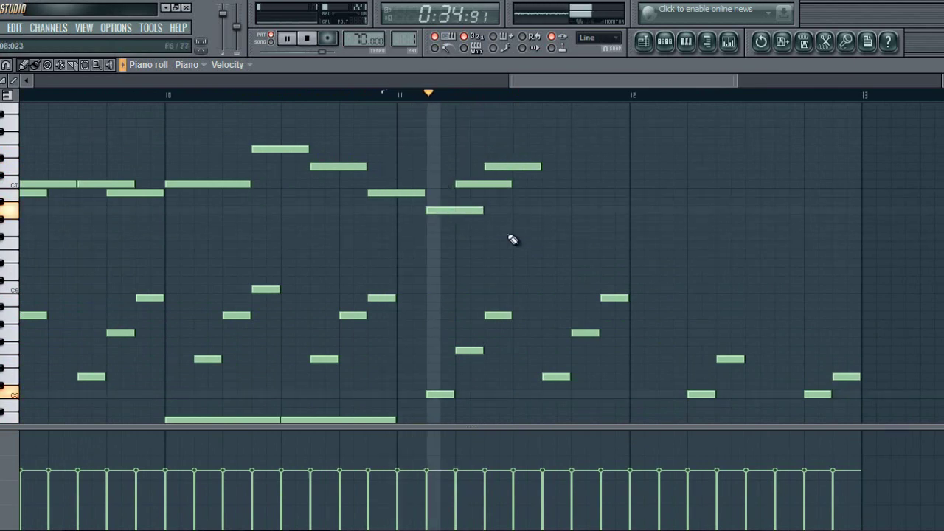
Continue bar 11's rising melody with four-step E7 and G7 notes at steps 11 and 15.
{"action": "key", "text": "space"}
{"action": "scroll", "coordinate": [521, 174], "scroll_direction": "up", "scroll_amount": 2}
{"action": "key", "text": "space"}
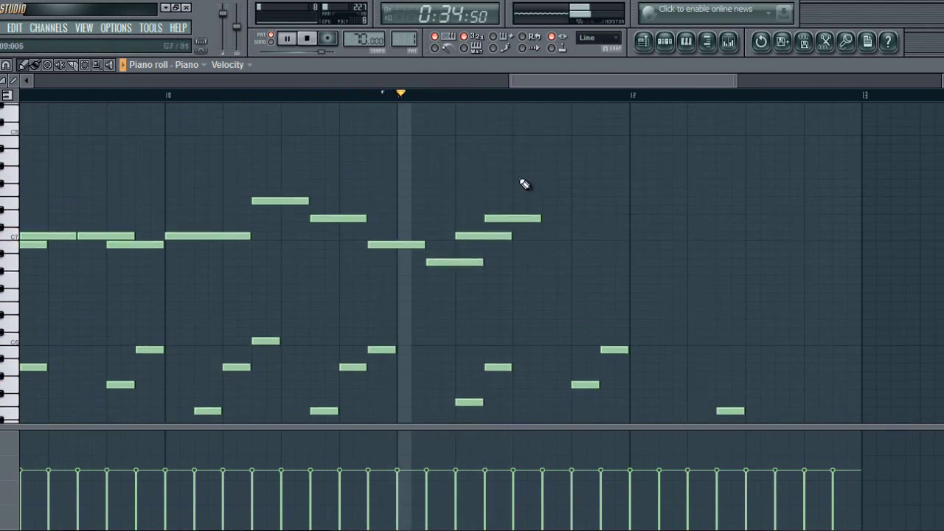
{"action": "left_click", "coordinate": [544, 201]}
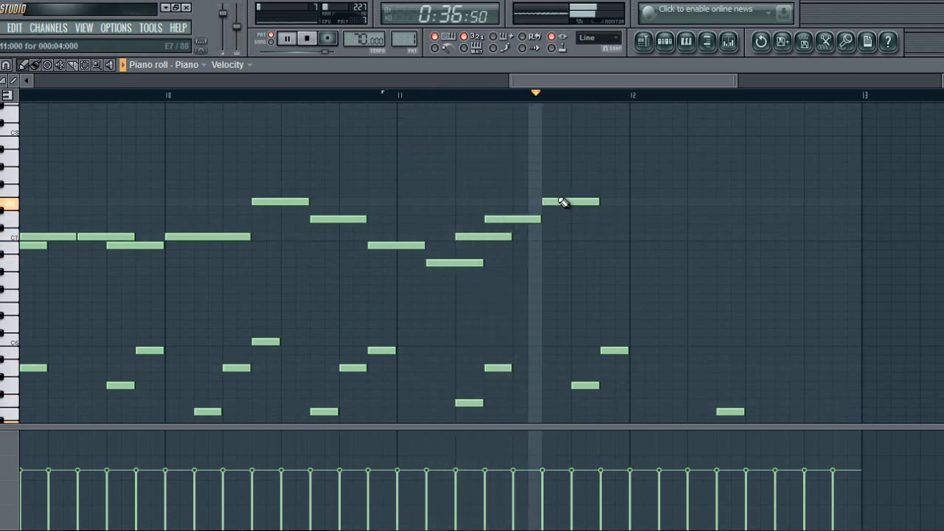
{"action": "key", "text": "space"}
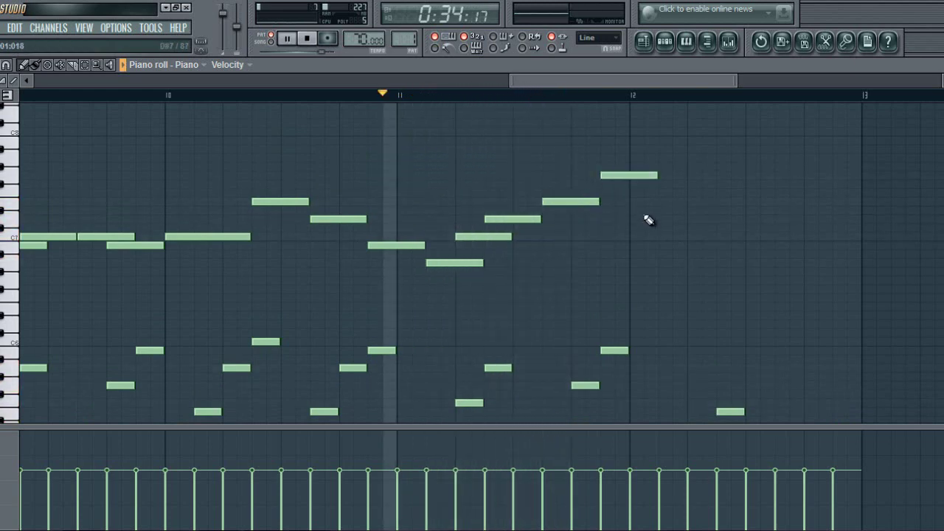
Add a four-step melody note at step 3 of bar 12 and raise it from D7 to E7.
{"action": "scroll", "coordinate": [627, 177], "scroll_direction": "down", "scroll_amount": 3}
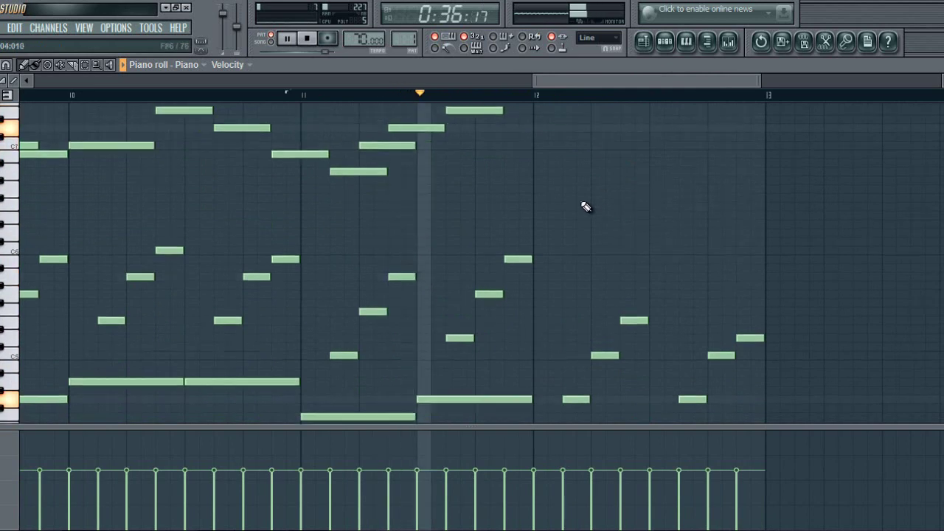
{"action": "scroll", "coordinate": [585, 207], "scroll_direction": "up", "scroll_amount": 3}
{"action": "left_click", "coordinate": [567, 192]}
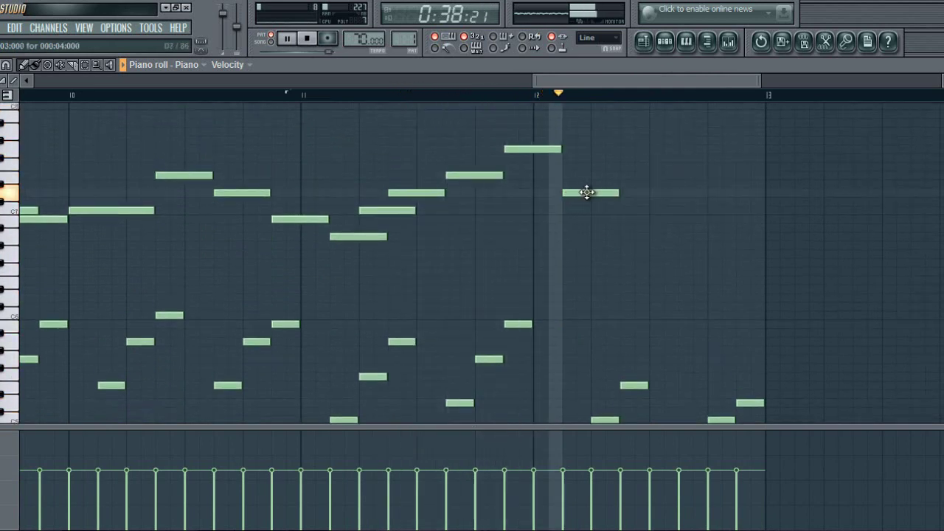
{"action": "left_click_drag", "start_coordinate": [597, 192], "coordinate": [626, 175]}
{"action": "left_click", "coordinate": [597, 150]}
{"action": "right_click", "coordinate": [610, 151]}
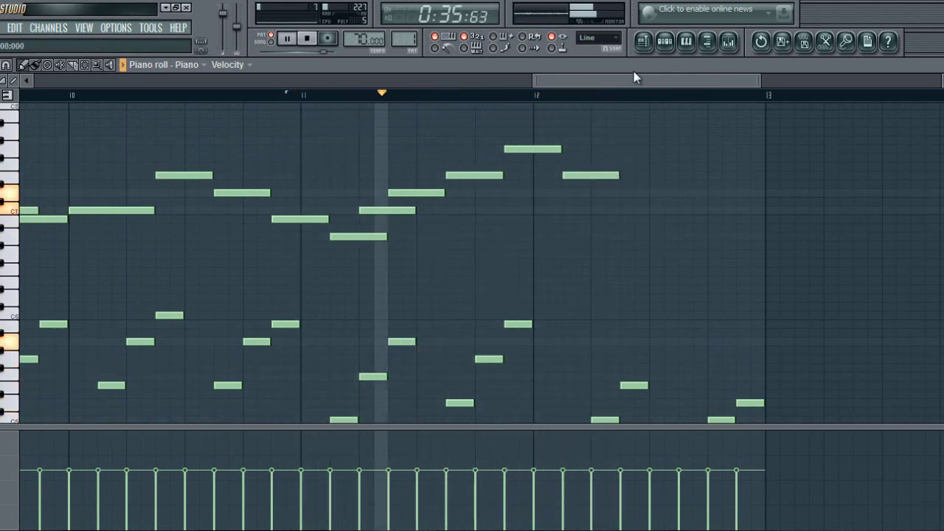
Add a two-step E7 melody note at step 7 of bar 12.
{"action": "left_click_drag", "start_coordinate": [635, 79], "coordinate": [678, 80]}
{"action": "scroll", "coordinate": [489, 177], "scroll_direction": "down", "scroll_amount": 4}
{"action": "scroll", "coordinate": [489, 189], "scroll_direction": "up", "scroll_amount": 5}
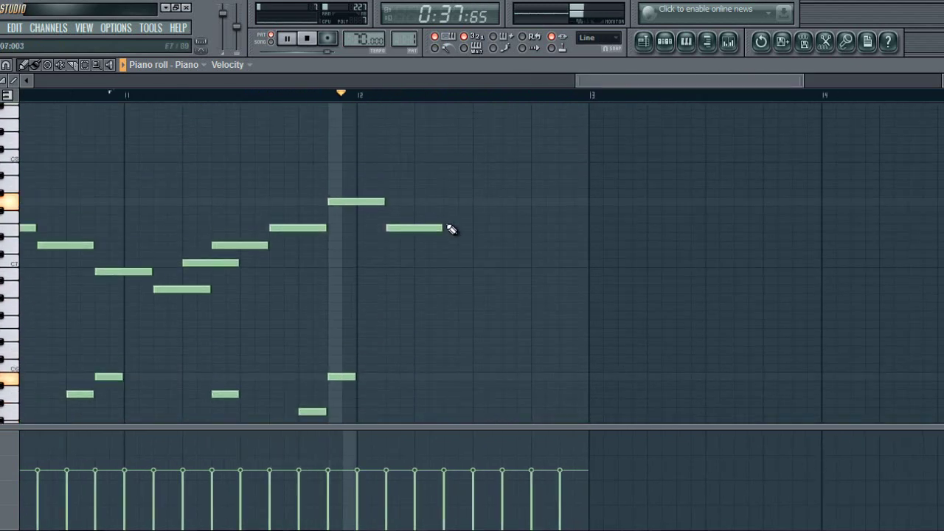
{"action": "left_click", "coordinate": [449, 227]}
{"action": "left_click_drag", "start_coordinate": [493, 228], "coordinate": [477, 228]}
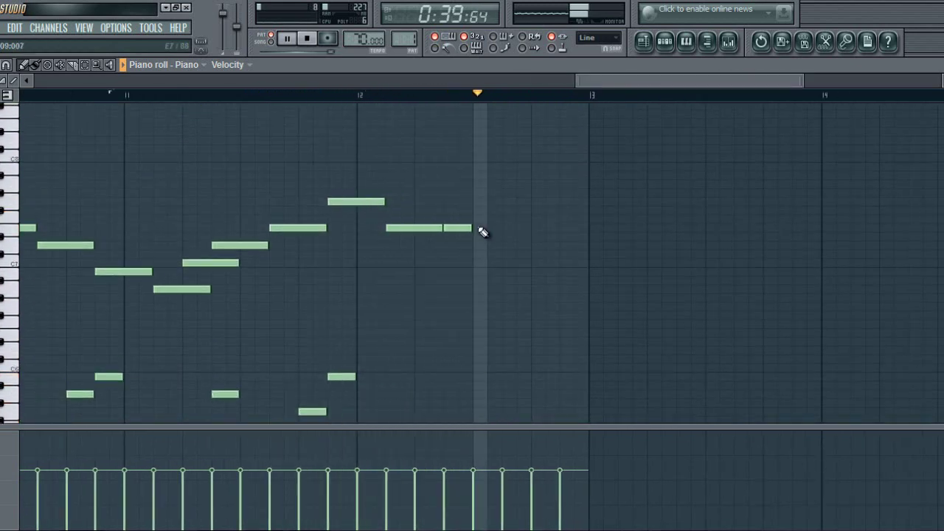
Finish bar 12's melody with a two-step E7 at step 9, a two-step D7 at step 11 and a four-step C7 at step 13.
{"action": "key", "text": "space"}
{"action": "left_click", "coordinate": [481, 227]}
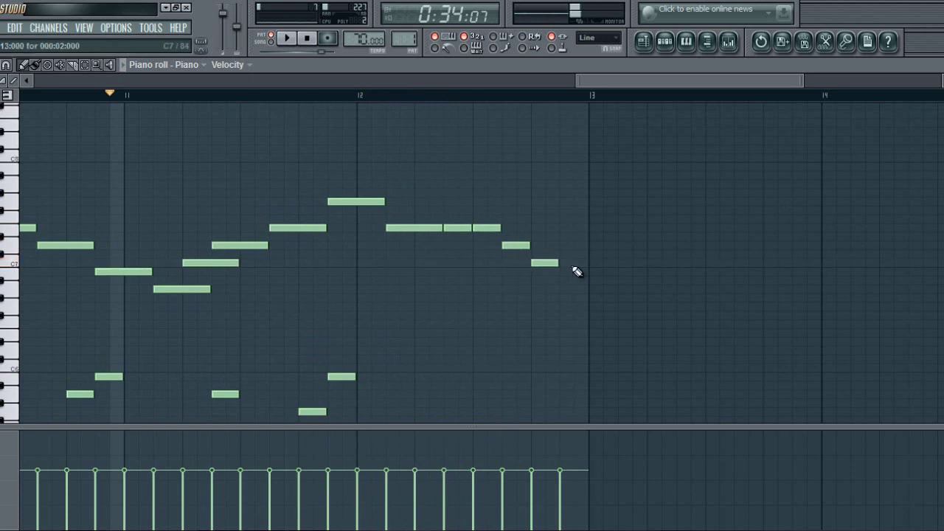
{"action": "key", "text": "space"}
{"action": "left_click_drag", "start_coordinate": [557, 264], "coordinate": [586, 263]}
Duplicate all notes of bars 9 to 12 into bars 13 to 16, and clear the selection.
{"action": "scroll", "coordinate": [593, 137], "scroll_direction": "down", "scroll_amount": 3}
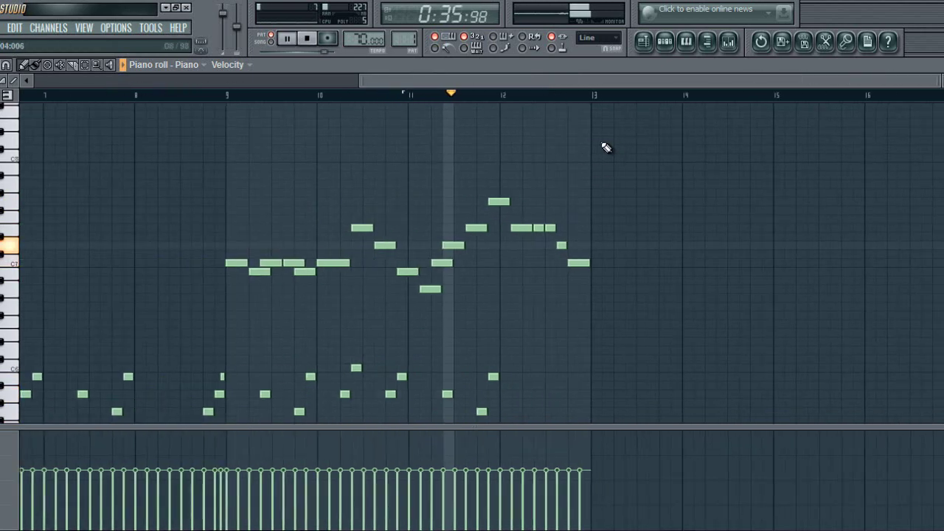
{"action": "scroll", "coordinate": [536, 185], "scroll_direction": "down", "scroll_amount": 5}
{"action": "scroll", "coordinate": [632, 127], "scroll_direction": "up", "scroll_amount": 2}
{"action": "left_click_drag", "start_coordinate": [625, 118], "coordinate": [239, 443]}
{"action": "scroll", "coordinate": [229, 285], "scroll_direction": "up", "scroll_amount": 8}
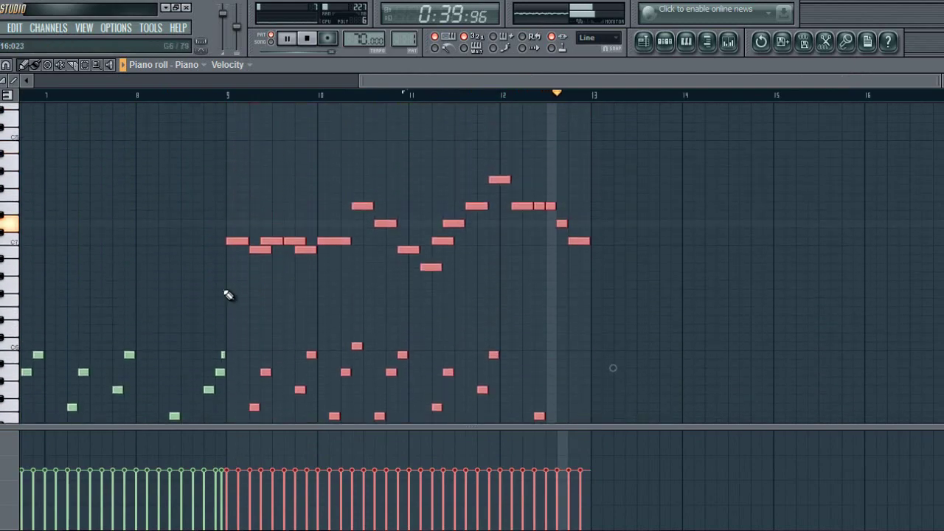
{"action": "left_click_drag", "start_coordinate": [249, 245], "coordinate": [605, 251]}
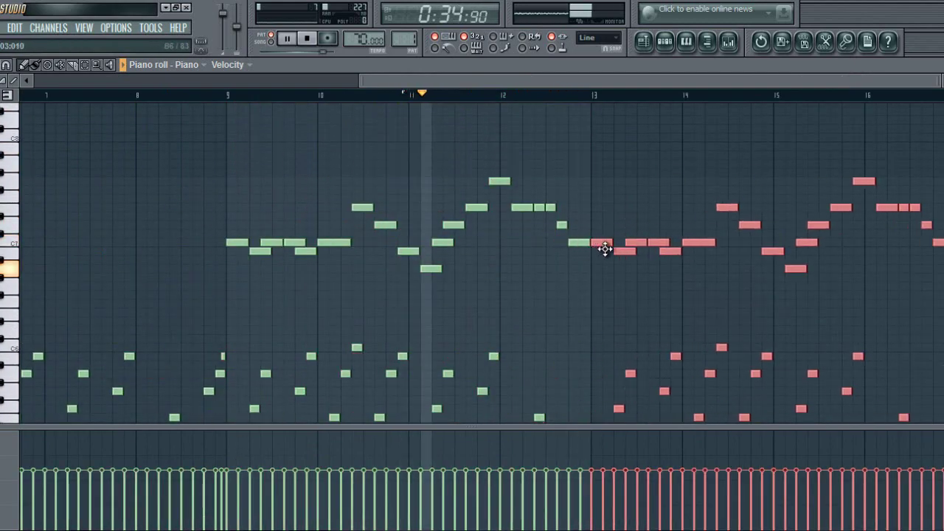
{"action": "left_click", "coordinate": [638, 205], "text": "ctrl"}
Change the last two melody notes of bar 16 to a two-step G7 at step 11 and a four-step A7 at step 13.
{"action": "scroll", "coordinate": [606, 103], "scroll_direction": "up", "scroll_amount": 1}
{"action": "scroll", "coordinate": [609, 105], "scroll_direction": "up", "scroll_amount": 2}
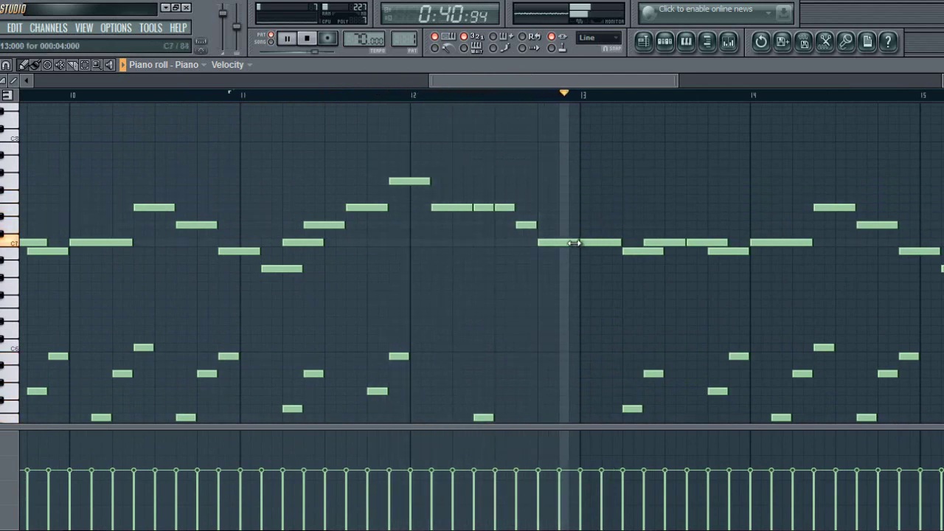
{"action": "scroll", "coordinate": [617, 107], "scroll_direction": "down", "scroll_amount": 4}
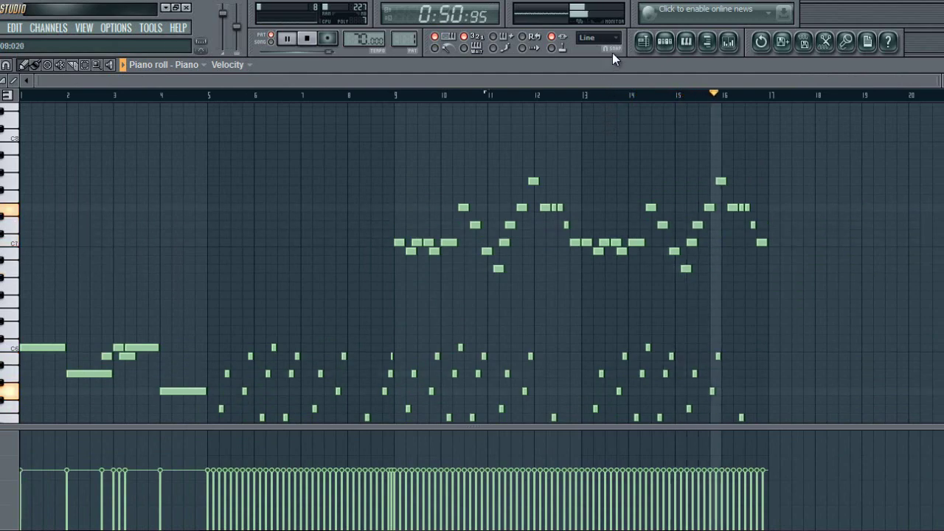
{"action": "scroll", "coordinate": [693, 87], "scroll_direction": "up", "scroll_amount": 8}
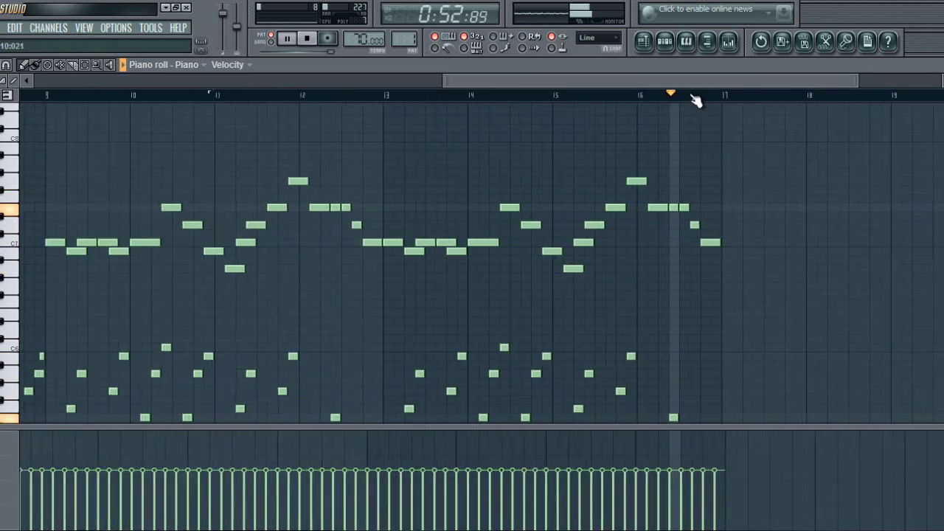
{"action": "key", "text": "space"}
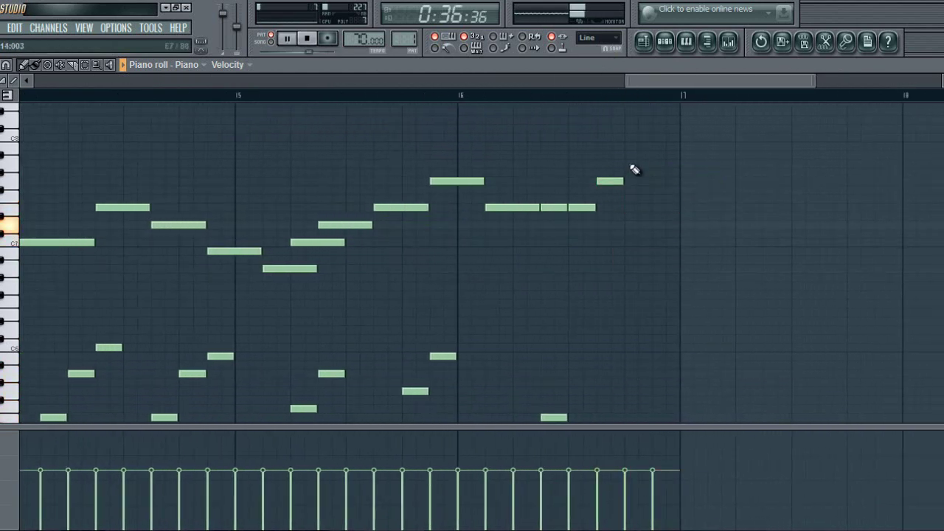
{"action": "left_click", "coordinate": [653, 218]}
{"action": "right_click", "coordinate": [654, 218]}
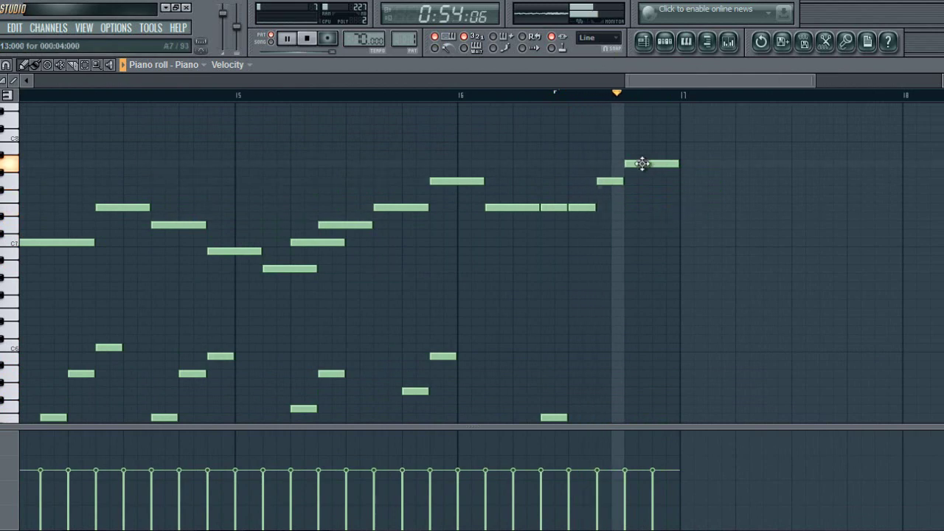
Play back the end of bar 16 and add a four-step C8 at the start of bar 17.
{"action": "key", "text": "space"}
{"action": "key", "text": "space"}
{"action": "key", "text": "space"}
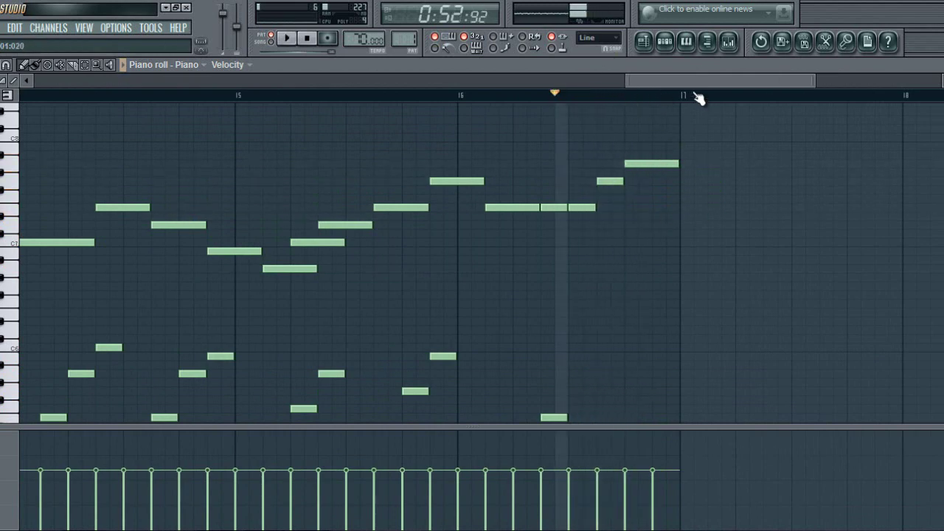
{"action": "left_click", "coordinate": [538, 138]}
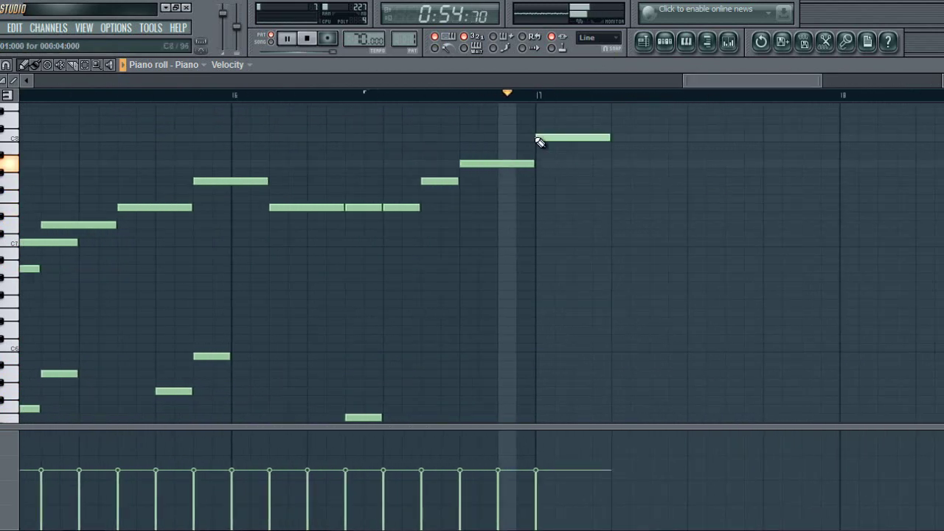
Copy the bass and arpeggio notes of bars 13 to 16 into bars 17 to 20, without the melody.
{"action": "scroll", "coordinate": [592, 96], "scroll_direction": "down", "scroll_amount": 4}
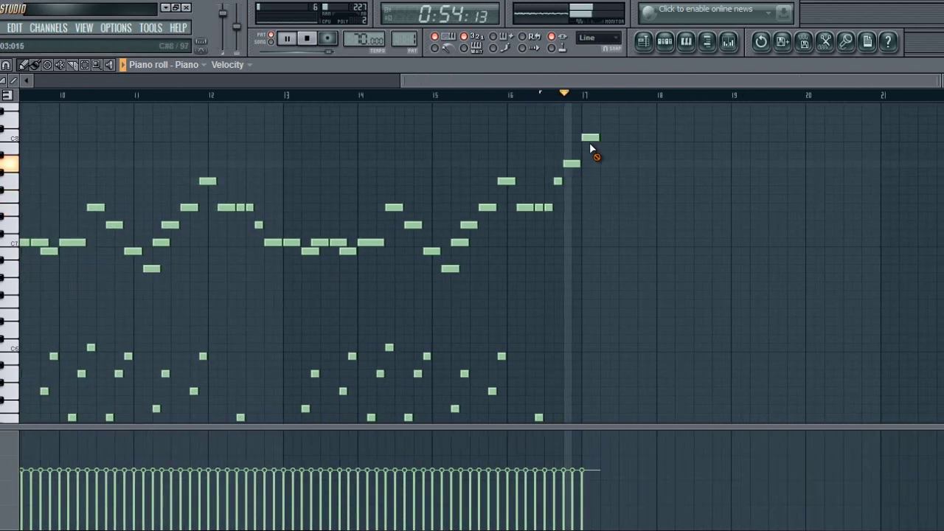
{"action": "scroll", "coordinate": [586, 164], "scroll_direction": "down", "scroll_amount": 10}
{"action": "key", "text": "space"}
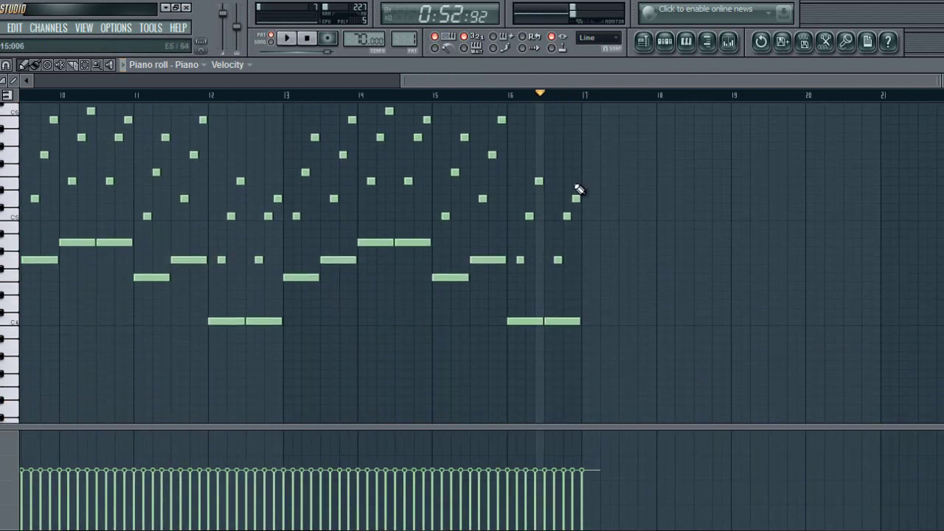
{"action": "left_click_drag", "start_coordinate": [612, 127], "coordinate": [292, 413]}
{"action": "left_click_drag", "start_coordinate": [447, 330], "coordinate": [178, 329]}
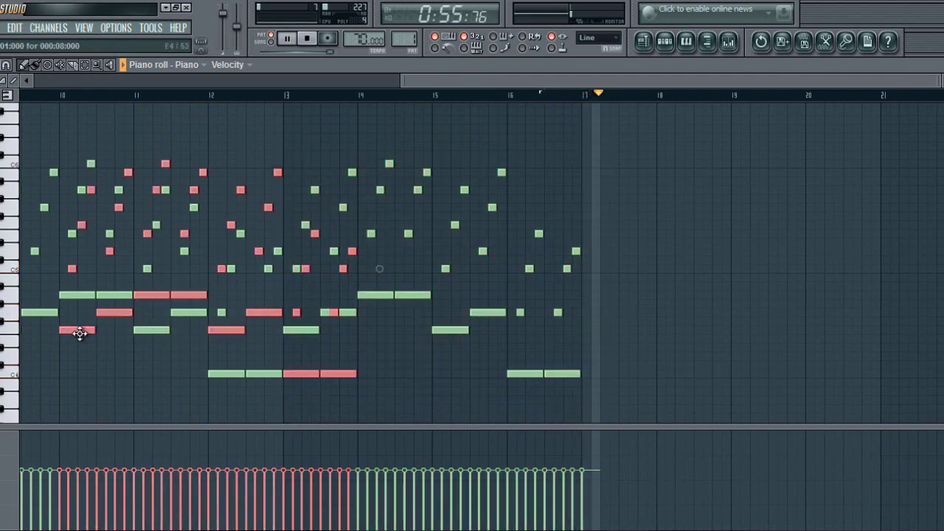
{"action": "left_click_drag", "start_coordinate": [79, 334], "coordinate": [598, 331]}
{"action": "left_click", "coordinate": [644, 344]}
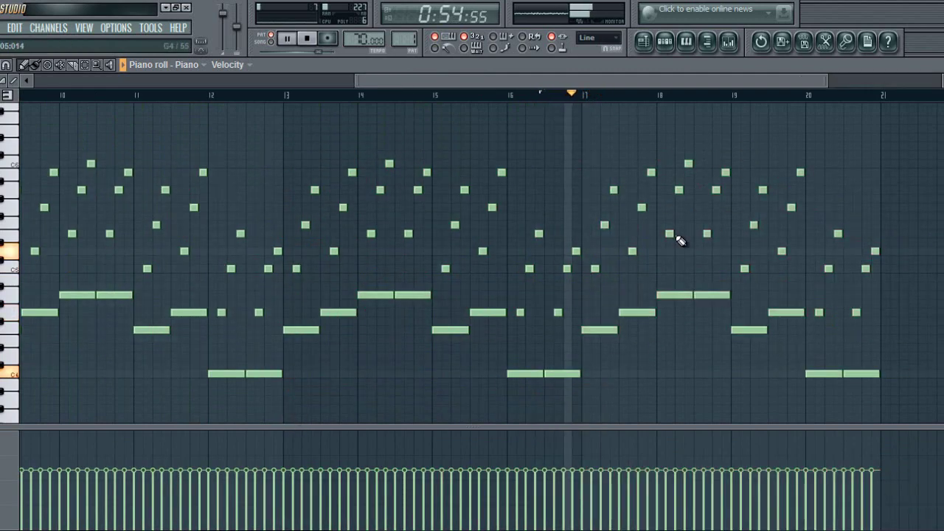
Lower the four-step melody note at the start of bar 17 to A7.
{"action": "scroll", "coordinate": [678, 233], "scroll_direction": "up", "scroll_amount": 6}
{"action": "scroll", "coordinate": [636, 82], "scroll_direction": "up", "scroll_amount": 3}
{"action": "scroll", "coordinate": [601, 148], "scroll_direction": "up", "scroll_amount": 2}
{"action": "key", "text": "space"}
{"action": "key", "text": "space"}
{"action": "scroll", "coordinate": [599, 140], "scroll_direction": "down", "scroll_amount": 1}
{"action": "scroll", "coordinate": [593, 82], "scroll_direction": "up", "scroll_amount": 3}
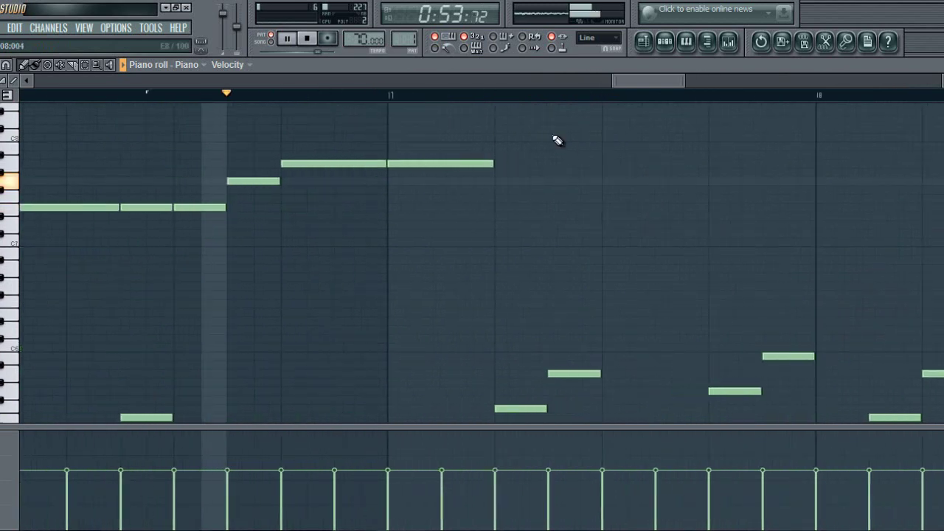
Continue bar 17's melody with two-step A7 notes at steps 5 and 7, G7 at step 9, A7 at step 11 and a four-step E7 at step 13.
{"action": "scroll", "coordinate": [557, 140], "scroll_direction": "up", "scroll_amount": 1}
{"action": "left_click", "coordinate": [495, 163]}
{"action": "left_click_drag", "start_coordinate": [596, 162], "coordinate": [546, 163]}
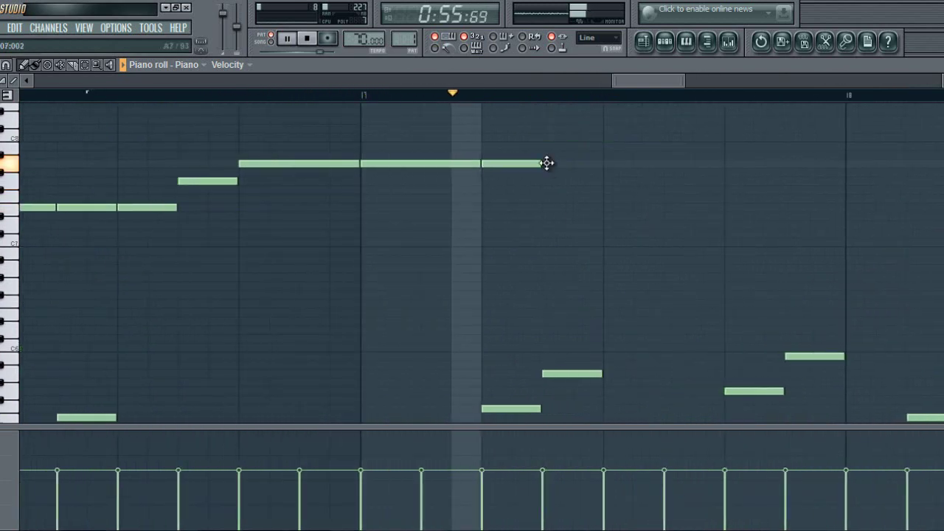
{"action": "left_click", "coordinate": [560, 163]}
{"action": "left_click", "coordinate": [620, 182]}
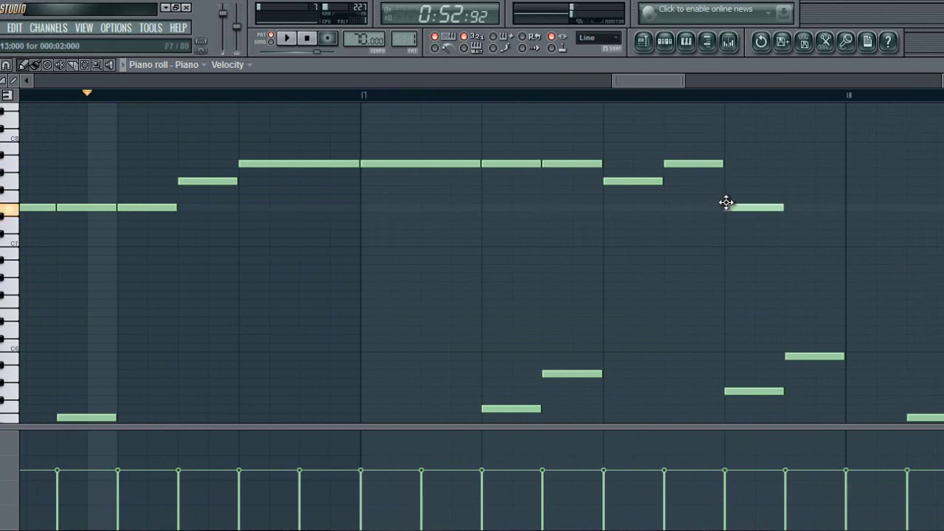
{"action": "left_click_drag", "start_coordinate": [775, 207], "coordinate": [848, 207]}
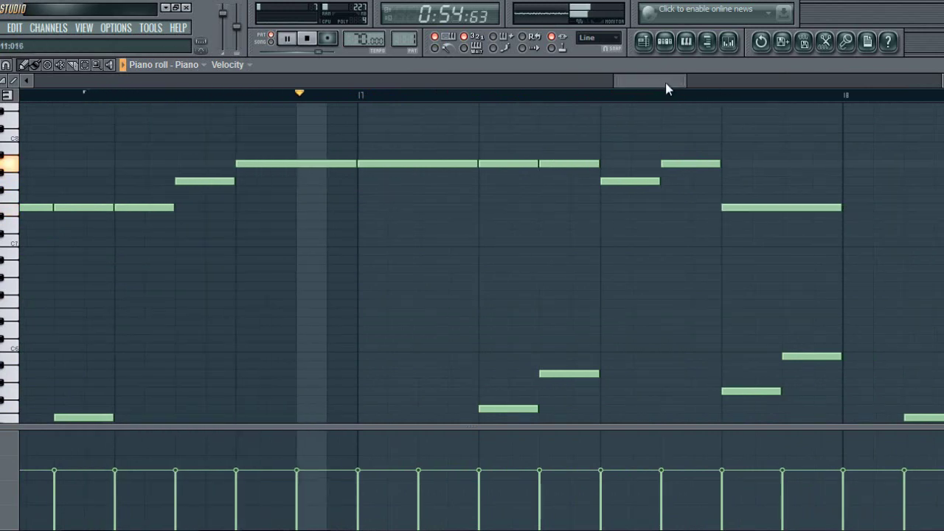
Lengthen bar 17's G7 to four steps, shift the following A7 to step 13, and move the E7 to step 15 with a six-step length.
{"action": "scroll", "coordinate": [649, 92], "scroll_direction": "down", "scroll_amount": 2}
{"action": "scroll", "coordinate": [631, 94], "scroll_direction": "down", "scroll_amount": 2}
{"action": "scroll", "coordinate": [631, 94], "scroll_direction": "up", "scroll_amount": 1}
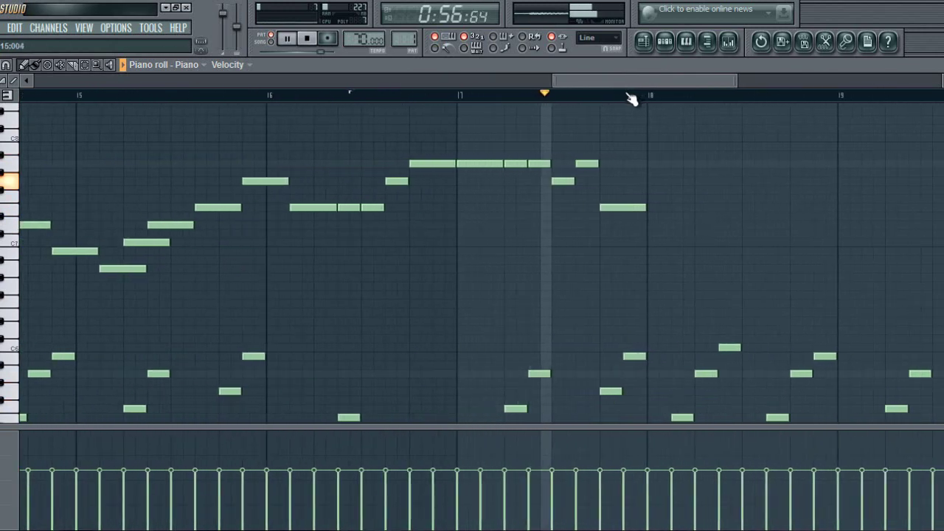
{"action": "mouse_move", "coordinate": [630, 81]}
{"action": "left_mouse_down"}
{"action": "mouse_move", "coordinate": [639, 78]}
{"action": "mouse_move", "coordinate": [642, 95]}
{"action": "left_mouse_up"}
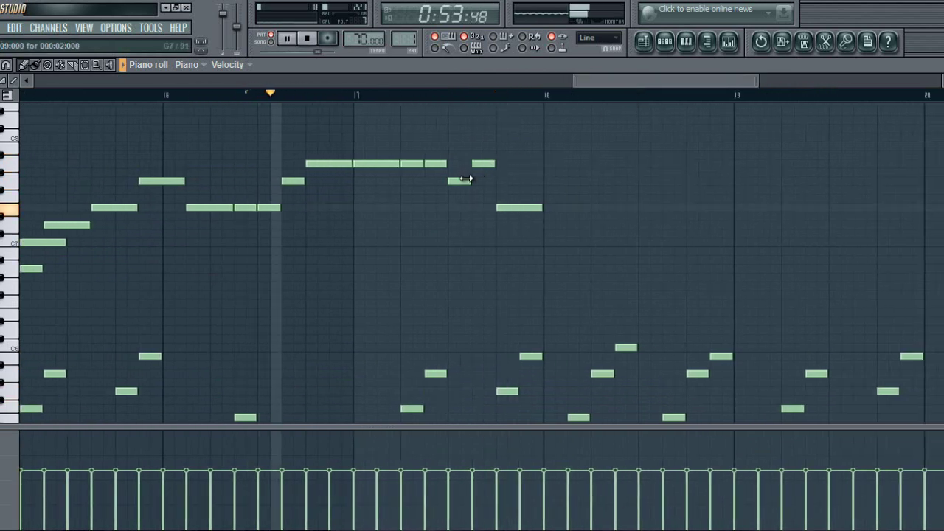
{"action": "left_click_drag", "start_coordinate": [525, 207], "coordinate": [561, 208]}
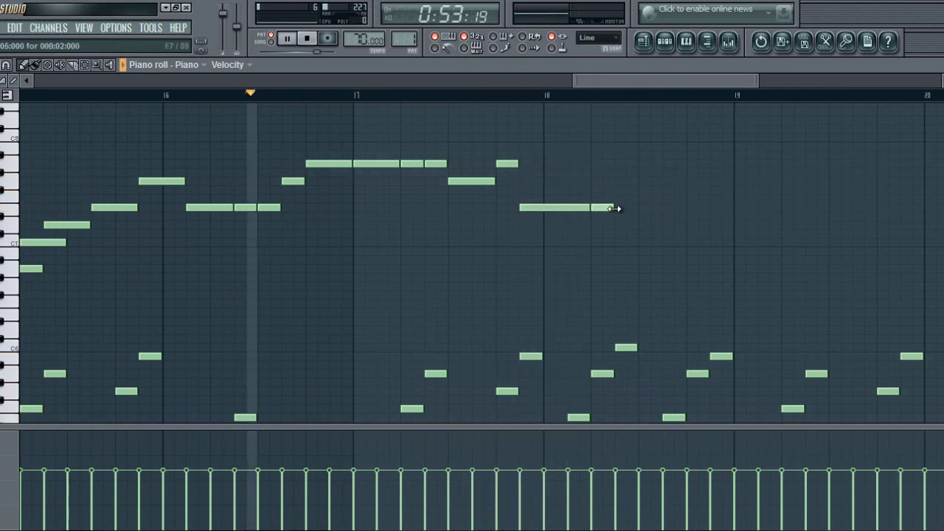
Fill bar 18's melody with two-step E7 notes at steps 5 and 7, D7 at 9, E7 at 11 and a four-step C7 at 13.
{"action": "left_click", "coordinate": [620, 208]}
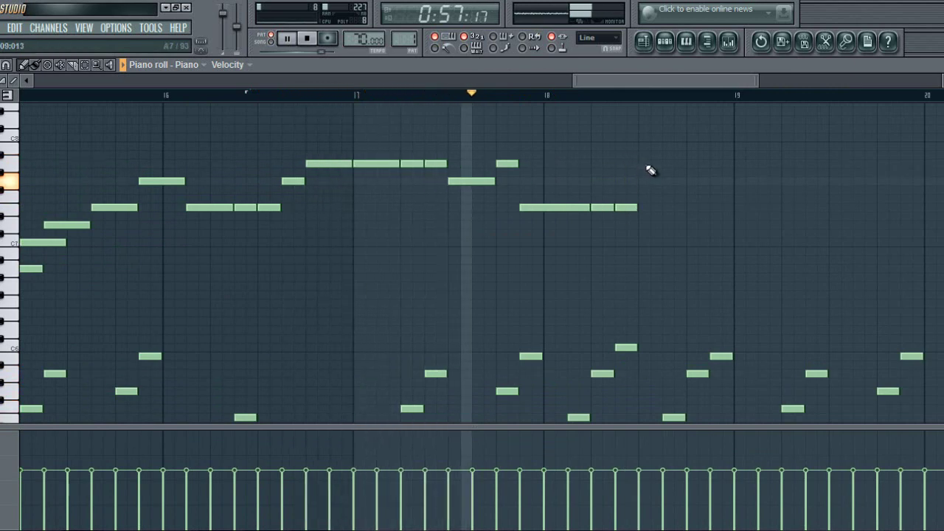
{"action": "scroll", "coordinate": [651, 83], "scroll_direction": "up", "scroll_amount": 3}
{"action": "left_click_drag", "start_coordinate": [650, 83], "coordinate": [662, 84]}
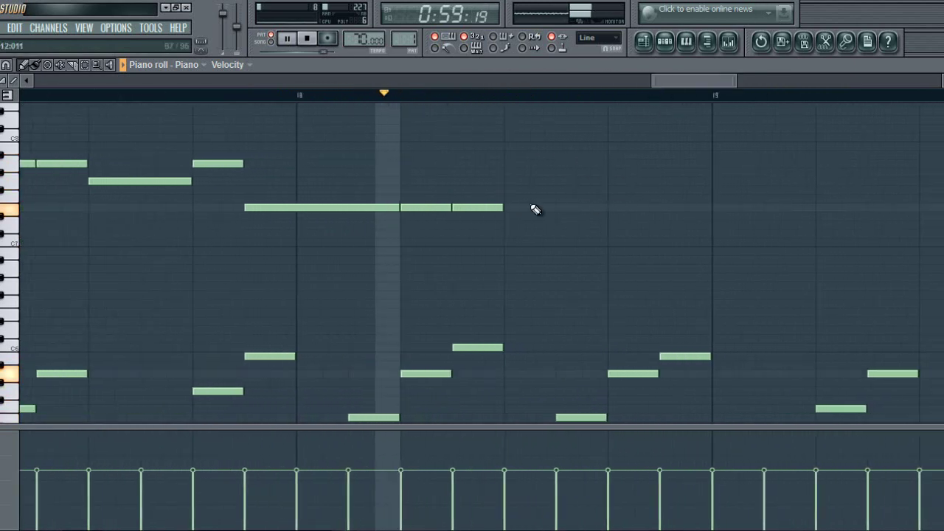
{"action": "left_click", "coordinate": [509, 224]}
{"action": "key", "text": "space"}
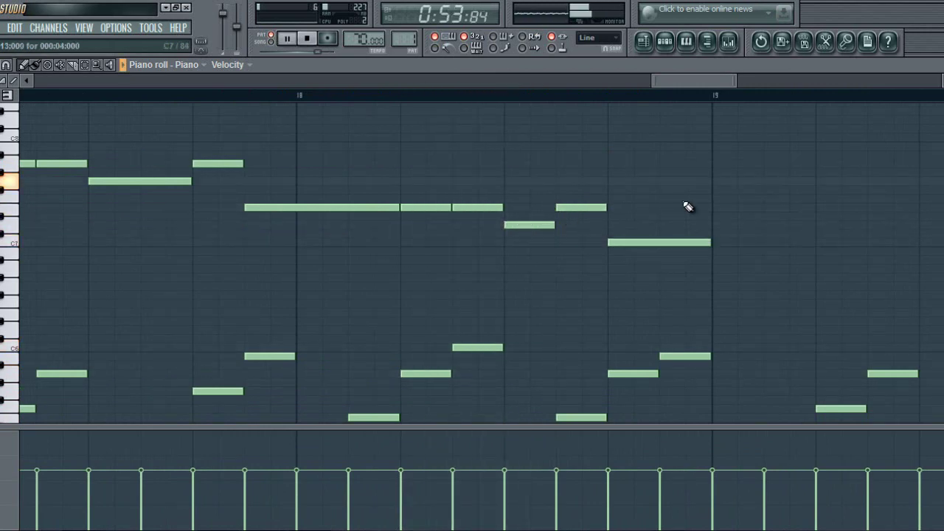
Lengthen bar 18's D7 to four steps, shift the following E7 to step 13, and make the C7 a two-step note at step 15.
{"action": "scroll", "coordinate": [643, 89], "scroll_direction": "down", "scroll_amount": 2}
{"action": "scroll", "coordinate": [594, 102], "scroll_direction": "down", "scroll_amount": 5}
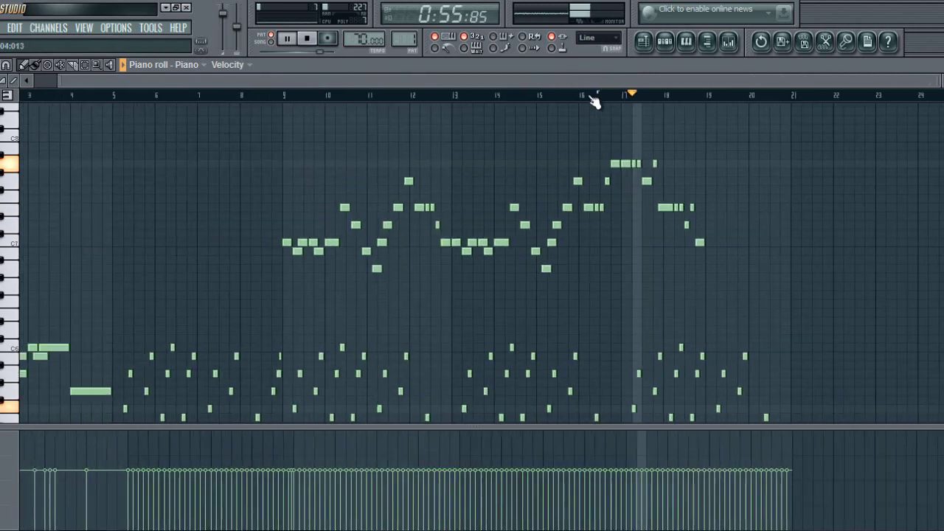
{"action": "scroll", "coordinate": [732, 98], "scroll_direction": "up", "scroll_amount": 2}
{"action": "scroll", "coordinate": [740, 98], "scroll_direction": "down", "scroll_amount": 2}
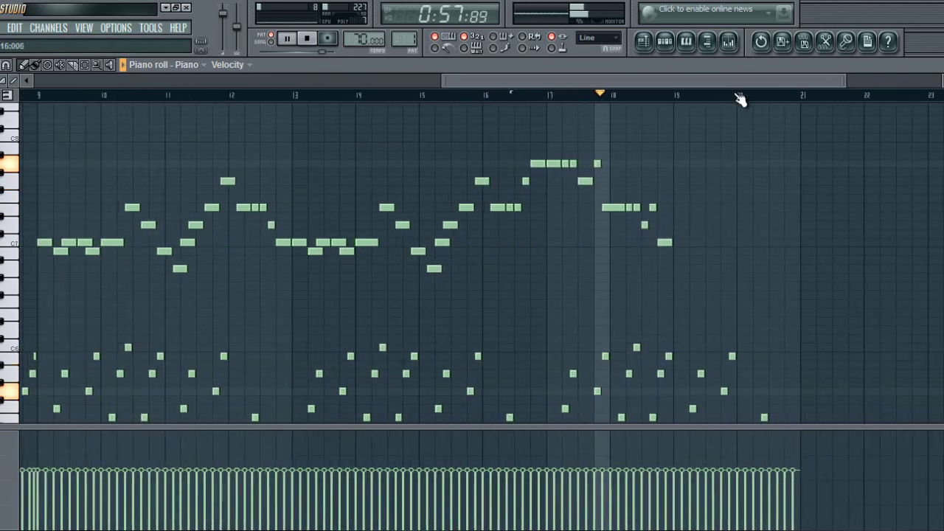
{"action": "scroll", "coordinate": [740, 98], "scroll_direction": "up", "scroll_amount": 2}
{"action": "left_click_drag", "start_coordinate": [680, 79], "coordinate": [713, 85]}
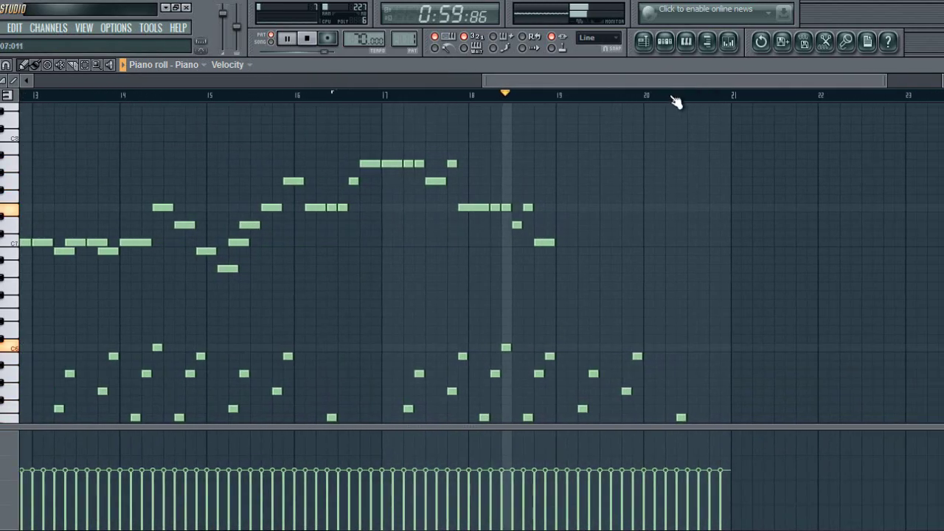
{"action": "scroll", "coordinate": [669, 99], "scroll_direction": "up", "scroll_amount": 2}
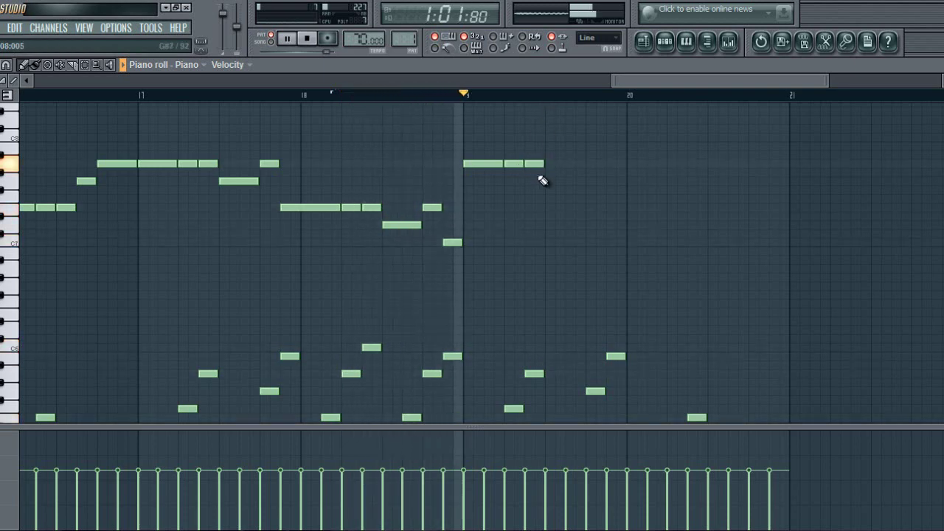
Write bar 19's melody: A7 at steps 1, 5 and 7, a four-step G7 at step 9, B7 at step 13 and D8 at step 15.
{"action": "left_click_drag", "start_coordinate": [562, 181], "coordinate": [589, 154]}
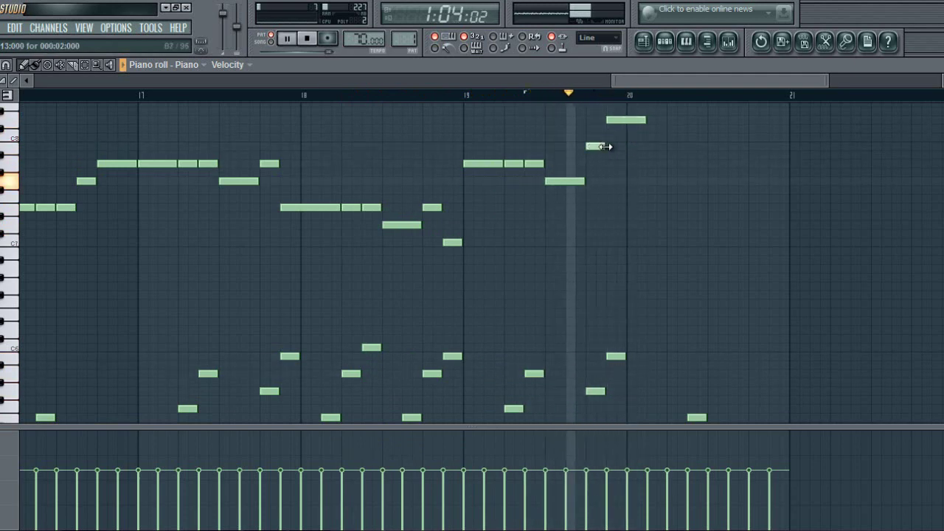
{"action": "key", "text": "space"}
{"action": "key", "text": "space"}
Lower bar 19's last two melody notes to A7 and B7, and play the melody back from bar 17.
{"action": "double_click", "coordinate": [597, 147]}
{"action": "left_click", "coordinate": [759, 95]}
{"action": "key", "text": "space"}
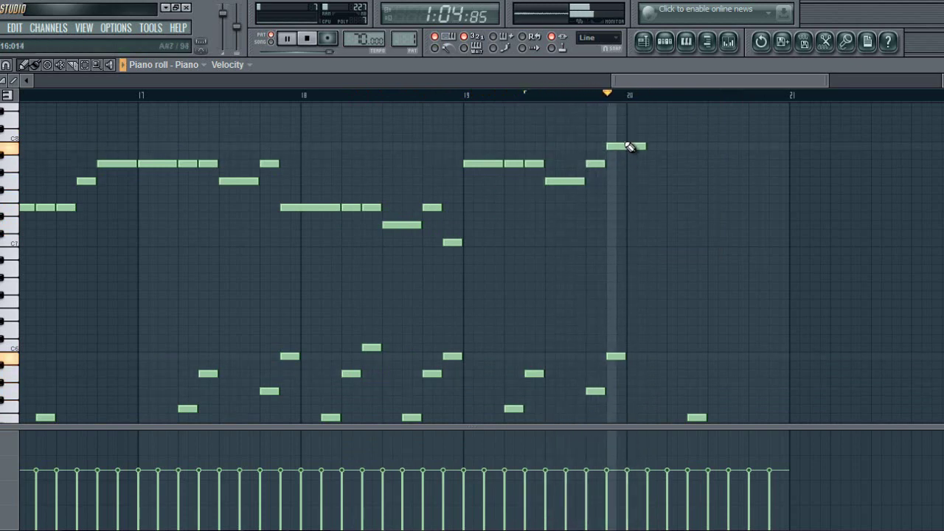
{"action": "left_click_drag", "start_coordinate": [644, 89], "coordinate": [635, 96]}
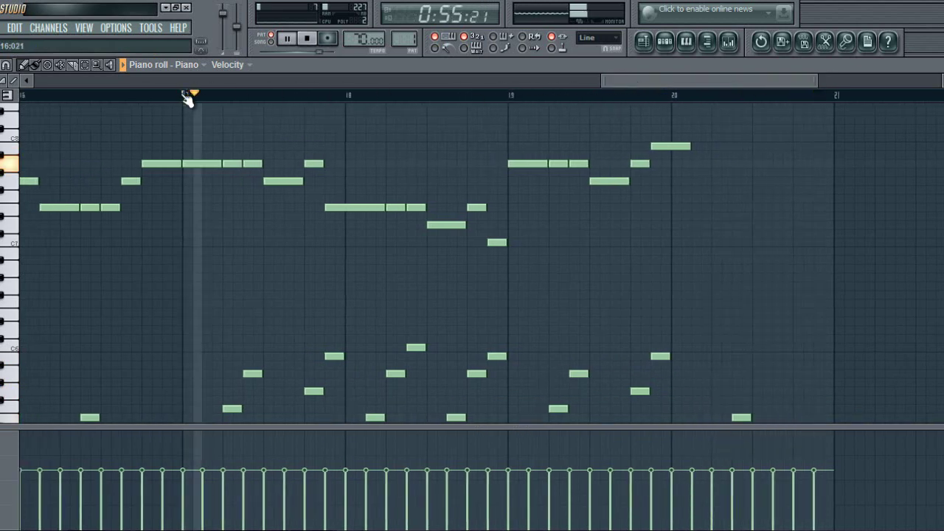
{"action": "scroll", "coordinate": [187, 99], "scroll_direction": "down", "scroll_amount": 3}
{"action": "scroll", "coordinate": [535, 105], "scroll_direction": "up", "scroll_amount": 2}
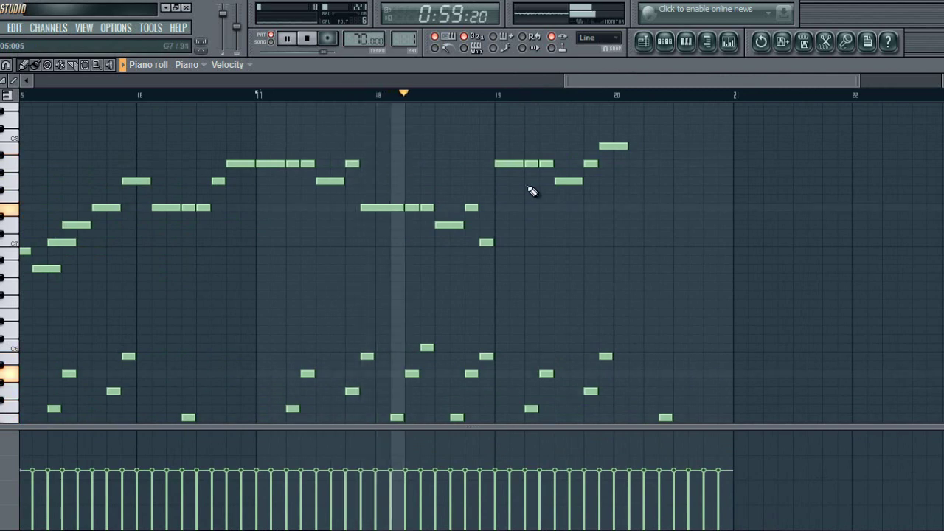
Lengthen bar 18's final C7 to six steps and delete the A7 at the start of bar 19's melody.
{"action": "scroll", "coordinate": [529, 188], "scroll_direction": "up", "scroll_amount": 1}
{"action": "scroll", "coordinate": [520, 177], "scroll_direction": "down", "scroll_amount": 4}
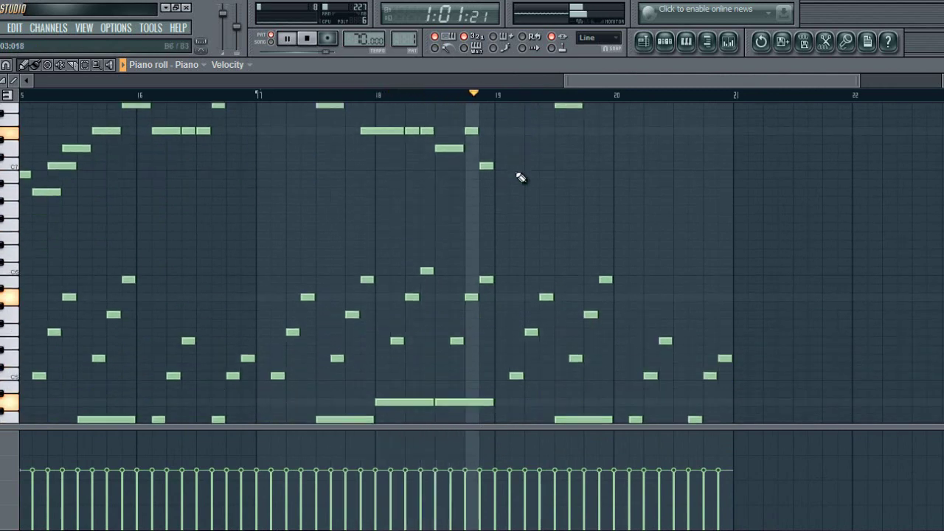
{"action": "scroll", "coordinate": [519, 169], "scroll_direction": "up", "scroll_amount": 4}
{"action": "key", "text": "space"}
{"action": "key", "text": "space"}
{"action": "scroll", "coordinate": [536, 101], "scroll_direction": "up", "scroll_amount": 2}
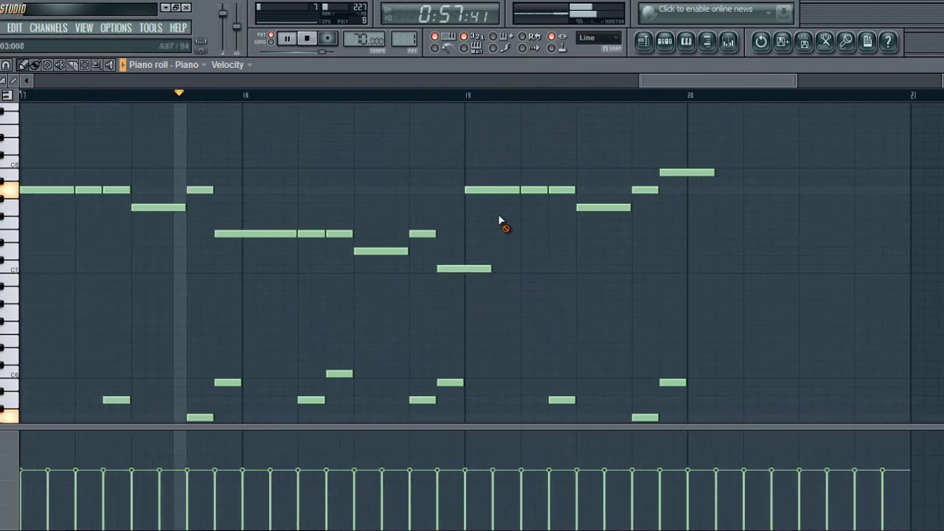
{"action": "right_click", "coordinate": [493, 190]}
{"action": "left_click_drag", "start_coordinate": [491, 268], "coordinate": [520, 269]}
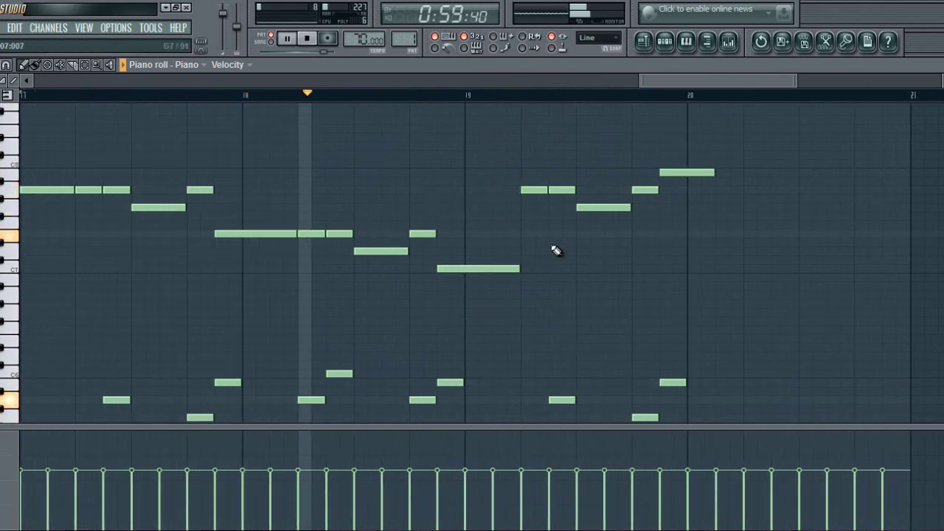
Raise bar 19's last melody note from B7 to E8, auditioning D8 first with playback starting at step 5 of bar 19.
{"action": "scroll", "coordinate": [560, 243], "scroll_direction": "down", "scroll_amount": 5}
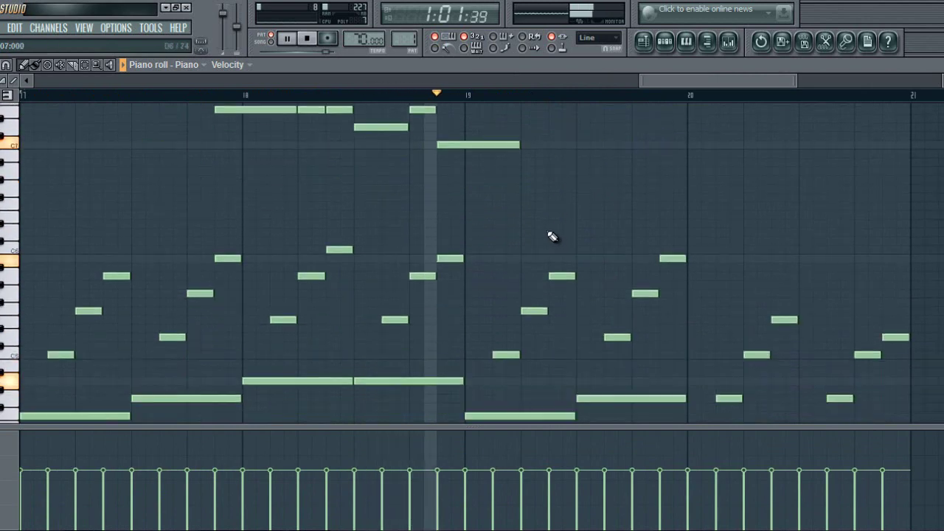
{"action": "scroll", "coordinate": [590, 236], "scroll_direction": "up", "scroll_amount": 7}
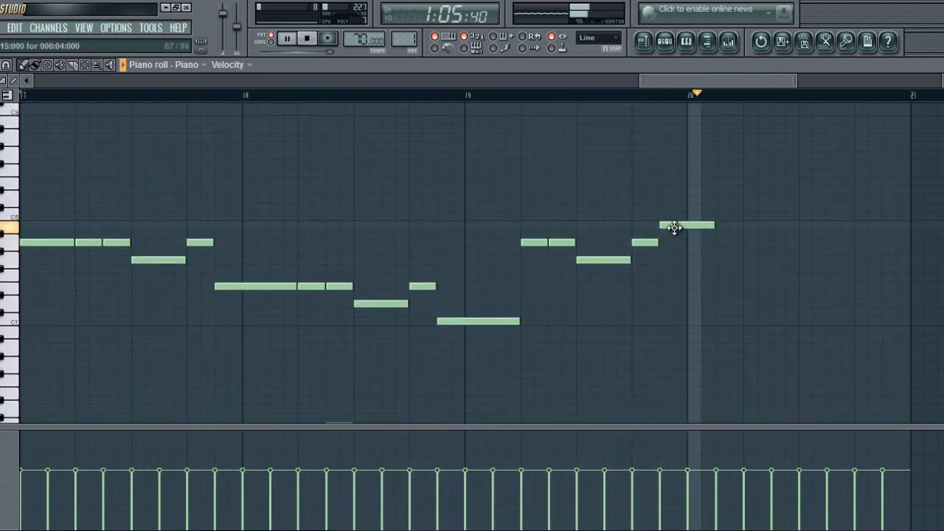
{"action": "key", "text": "space"}
{"action": "left_click_drag", "start_coordinate": [681, 223], "coordinate": [683, 194]}
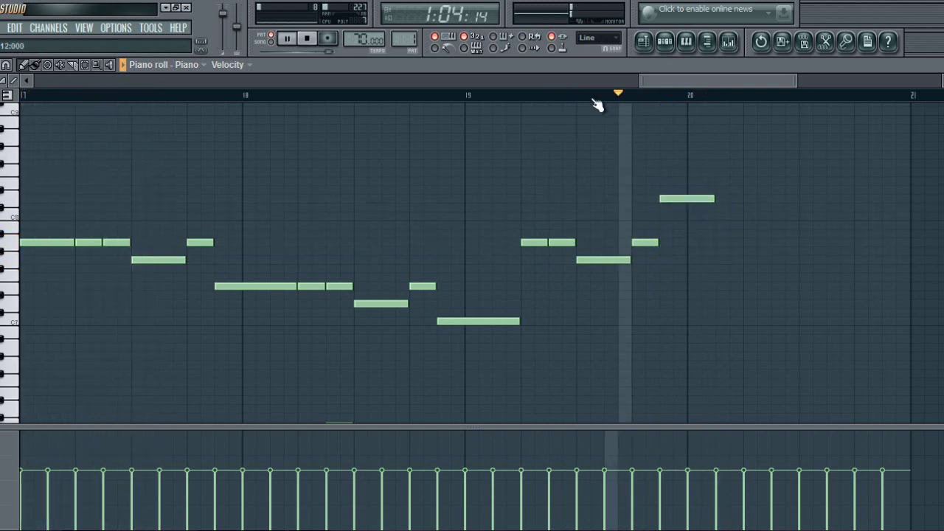
{"action": "left_click_drag", "start_coordinate": [594, 98], "coordinate": [520, 95]}
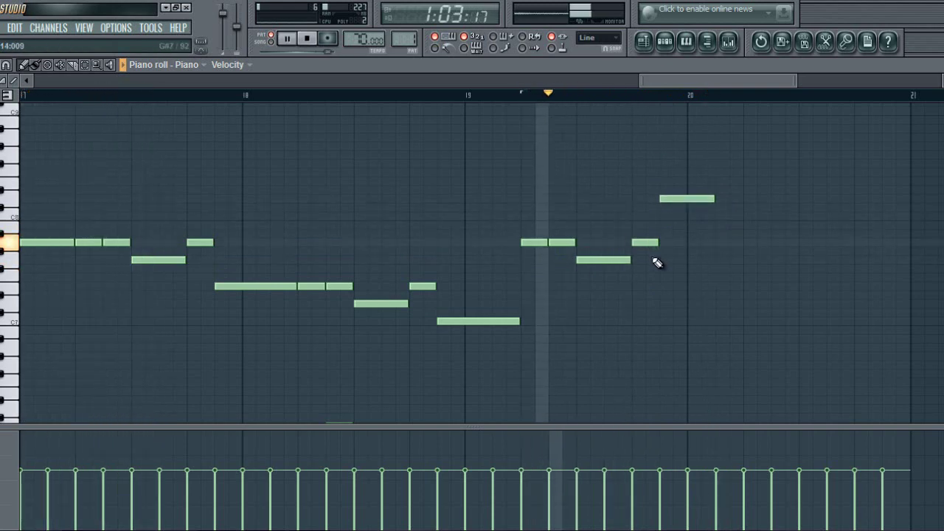
{"action": "left_click_drag", "start_coordinate": [679, 79], "coordinate": [731, 92]}
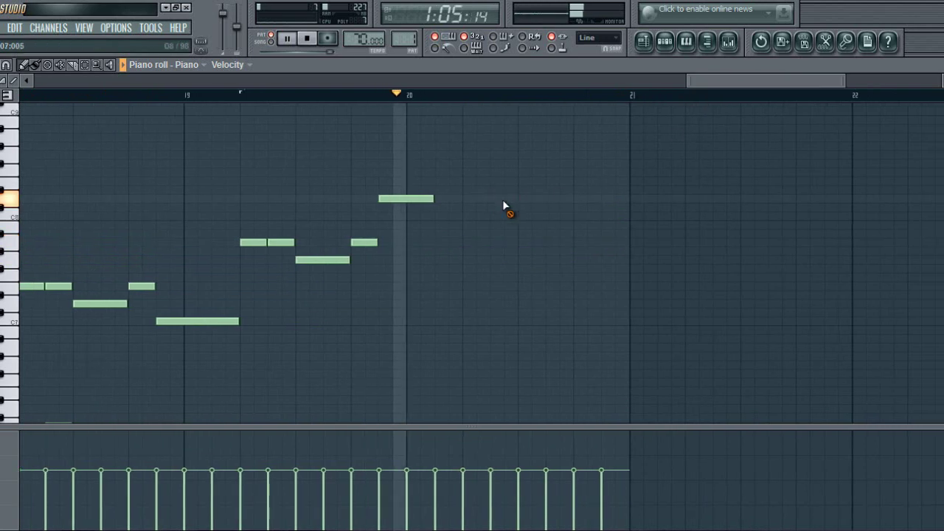
{"action": "key", "text": "space"}
{"action": "left_click_drag", "start_coordinate": [418, 198], "coordinate": [418, 178]}
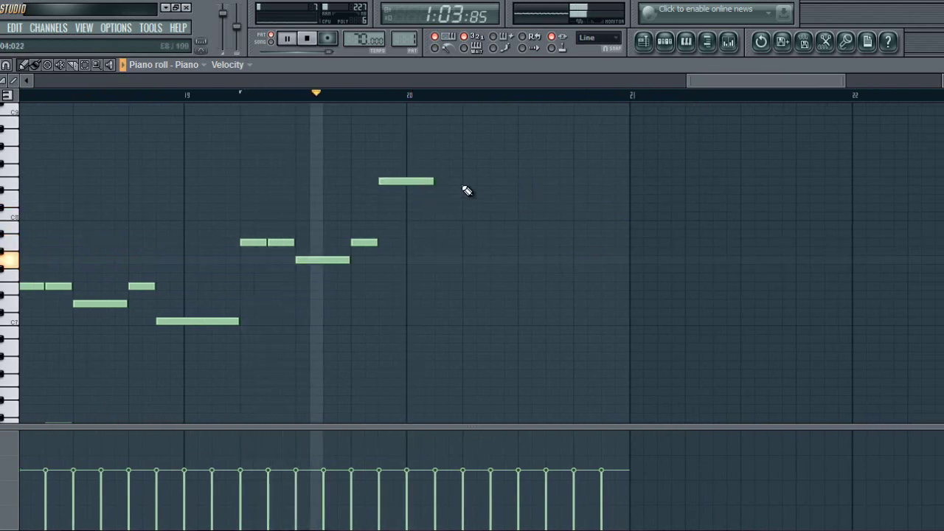
Write bar 20's descending melody: four-step D8 at step 3, C8 at 7 and B7 at 11, and a two-step A7 at 15.
{"action": "scroll", "coordinate": [462, 194], "scroll_direction": "up", "scroll_amount": 3}
{"action": "left_click", "coordinate": [446, 252]}
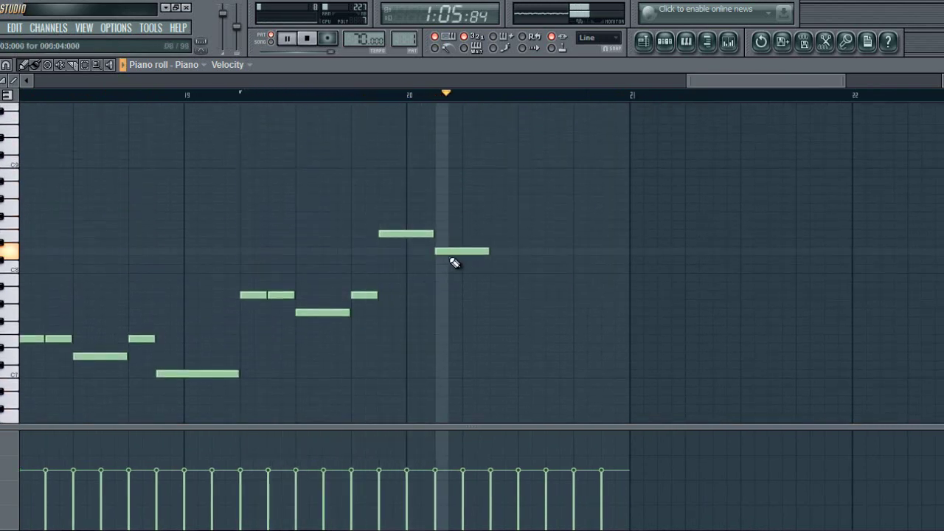
{"action": "left_click", "coordinate": [492, 270]}
{"action": "scroll", "coordinate": [515, 251], "scroll_direction": "down", "scroll_amount": 4}
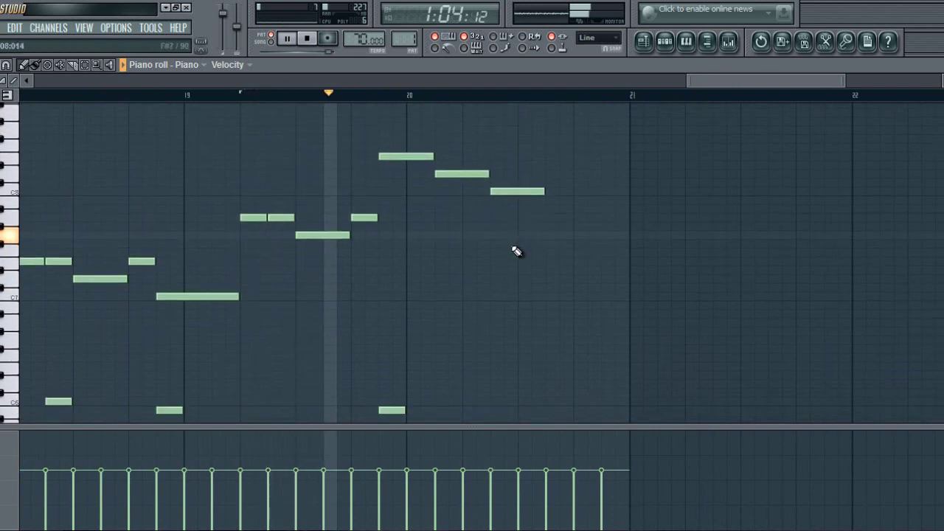
{"action": "scroll", "coordinate": [521, 236], "scroll_direction": "up", "scroll_amount": 1}
{"action": "scroll", "coordinate": [524, 235], "scroll_direction": "down", "scroll_amount": 8}
{"action": "scroll", "coordinate": [522, 234], "scroll_direction": "down", "scroll_amount": 8}
{"action": "scroll", "coordinate": [529, 226], "scroll_direction": "up", "scroll_amount": 16}
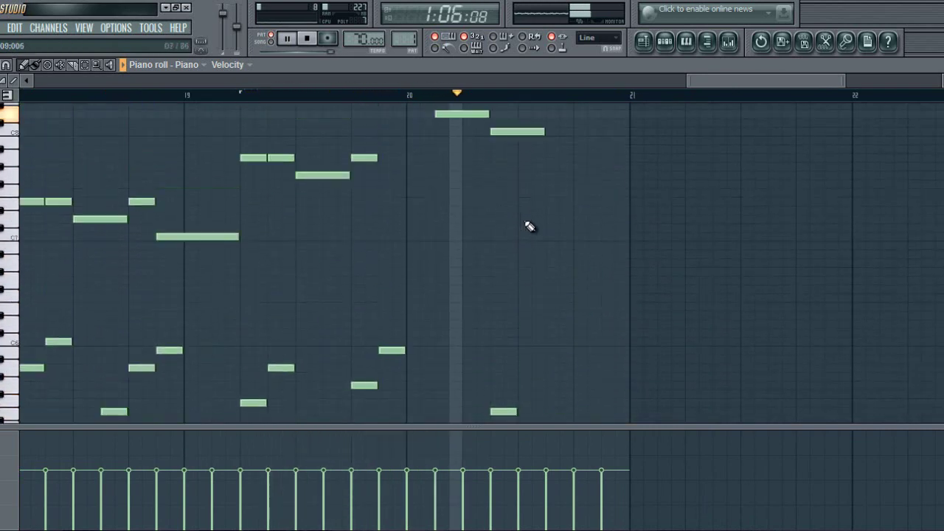
{"action": "left_click", "coordinate": [564, 252]}
{"action": "left_click", "coordinate": [606, 269]}
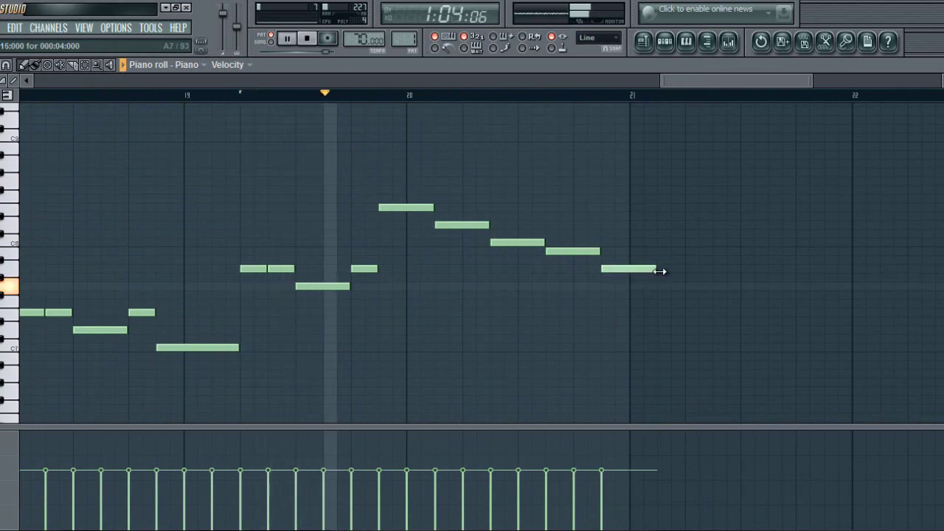
{"action": "left_click_drag", "start_coordinate": [655, 270], "coordinate": [633, 260]}
{"action": "scroll", "coordinate": [599, 108], "scroll_direction": "down", "scroll_amount": 7}
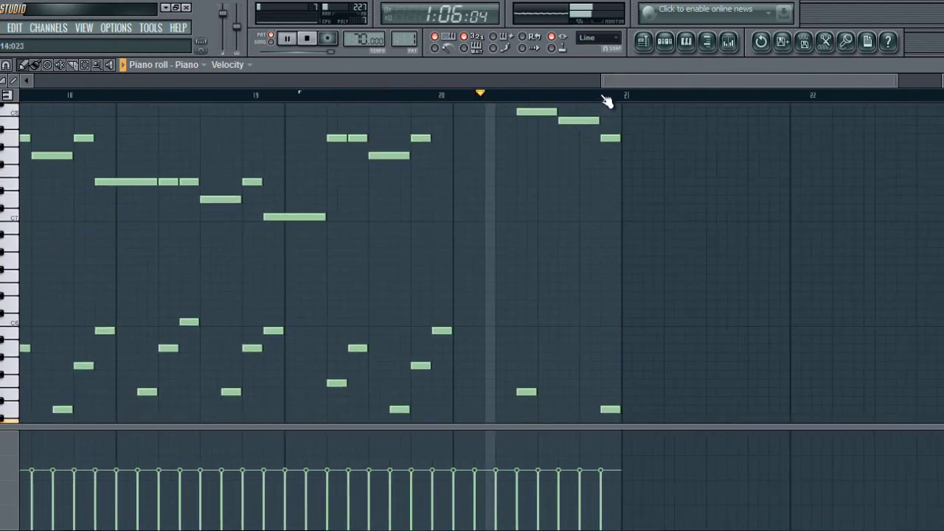
{"action": "scroll", "coordinate": [606, 95], "scroll_direction": "up", "scroll_amount": 1}
{"action": "scroll", "coordinate": [642, 110], "scroll_direction": "up", "scroll_amount": 3}
{"action": "left_click", "coordinate": [629, 190]}
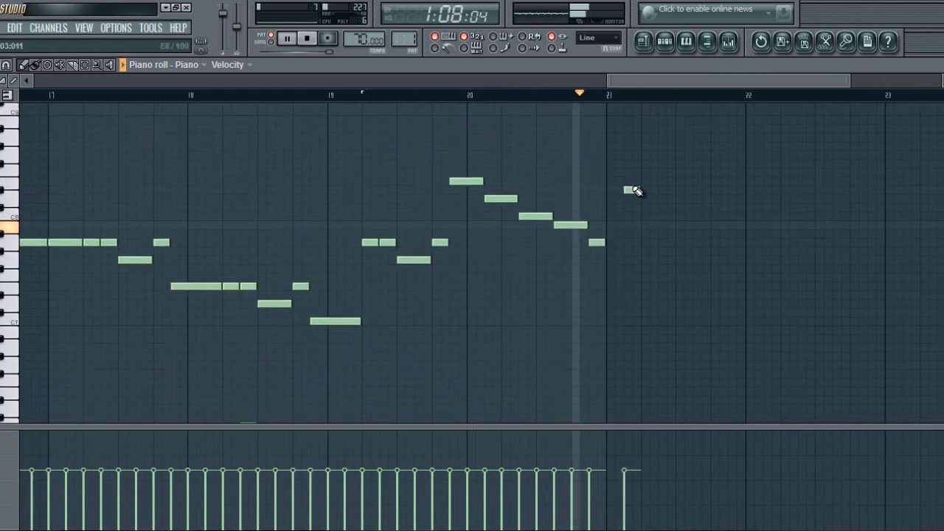
{"action": "scroll", "coordinate": [634, 199], "scroll_direction": "down", "scroll_amount": 3}
{"action": "scroll", "coordinate": [576, 97], "scroll_direction": "down", "scroll_amount": 3}
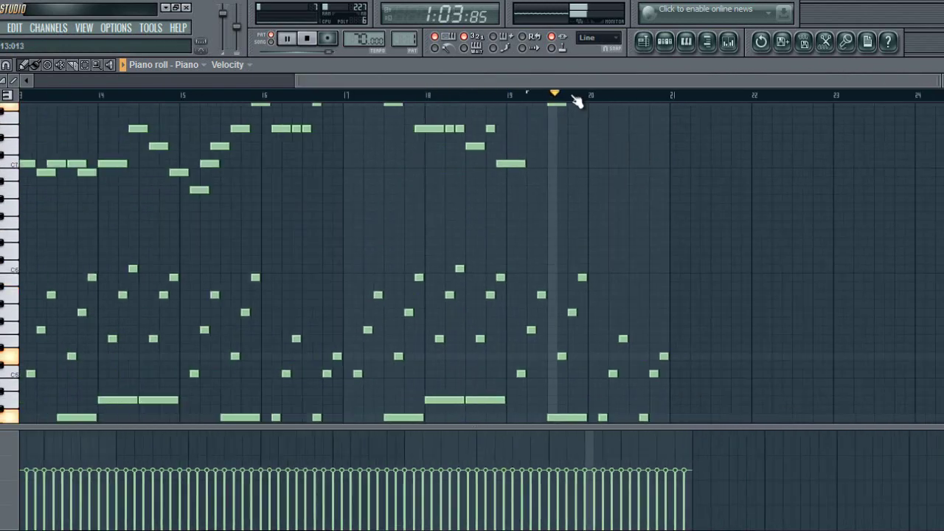
Copy all the notes of bars 17 to 20 and paste them into bars 21 to 24.
{"action": "scroll", "coordinate": [619, 156], "scroll_direction": "up", "scroll_amount": 1}
{"action": "scroll", "coordinate": [664, 159], "scroll_direction": "up", "scroll_amount": 2}
{"action": "left_click_drag", "start_coordinate": [754, 109], "coordinate": [517, 425]}
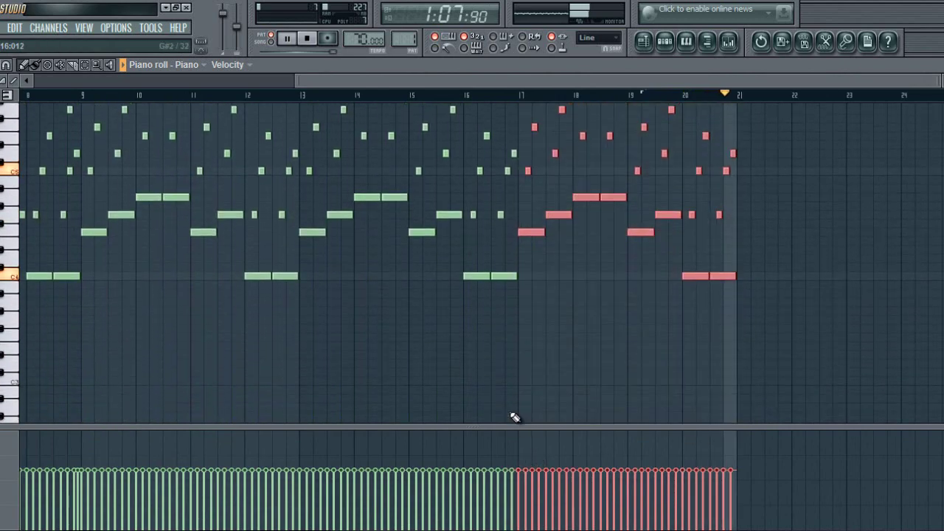
{"action": "key", "text": "ctrl+c"}
{"action": "key", "text": "ctrl+v"}
{"action": "left_click_drag", "start_coordinate": [76, 230], "coordinate": [745, 225]}
{"action": "scroll", "coordinate": [745, 221], "scroll_direction": "up", "scroll_amount": 6}
{"action": "scroll", "coordinate": [706, 80], "scroll_direction": "up", "scroll_amount": 4}
{"action": "left_click_drag", "start_coordinate": [706, 80], "coordinate": [736, 111]}
{"action": "left_click", "coordinate": [724, 168]}
Play back the pasted section and compare the melody and arpeggios of bars 21 to 24 with the earlier bars.
{"action": "left_click_drag", "start_coordinate": [682, 84], "coordinate": [680, 93]}
{"action": "scroll", "coordinate": [680, 96], "scroll_direction": "down", "scroll_amount": 4}
{"action": "scroll", "coordinate": [675, 183], "scroll_direction": "up", "scroll_amount": 2}
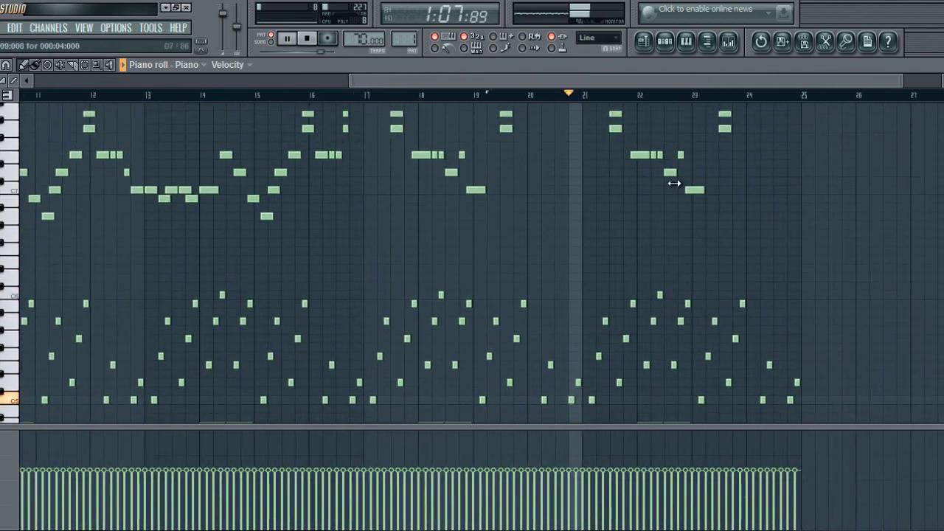
{"action": "scroll", "coordinate": [663, 188], "scroll_direction": "down", "scroll_amount": 3}
{"action": "scroll", "coordinate": [654, 186], "scroll_direction": "up", "scroll_amount": 4}
{"action": "scroll", "coordinate": [635, 95], "scroll_direction": "up", "scroll_amount": 4}
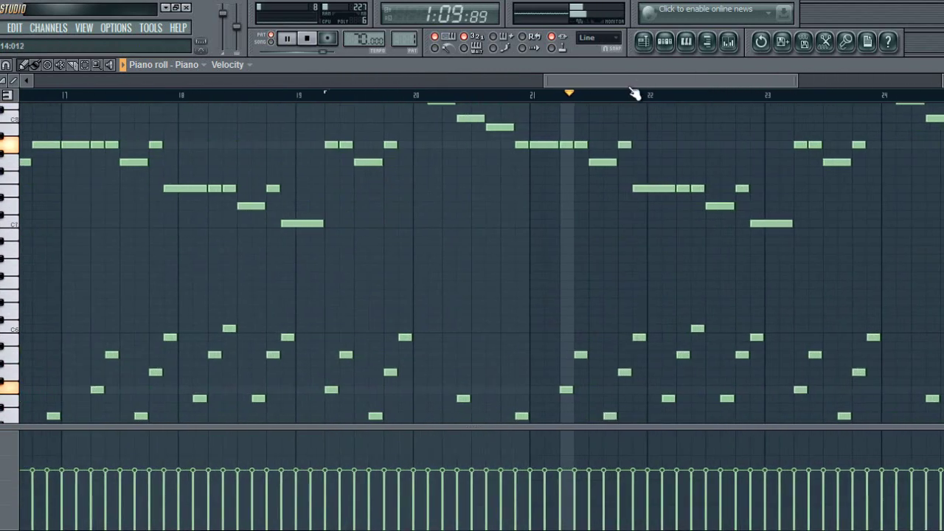
{"action": "scroll", "coordinate": [629, 95], "scroll_direction": "down", "scroll_amount": 5}
{"action": "scroll", "coordinate": [642, 96], "scroll_direction": "up", "scroll_amount": 2}
{"action": "scroll", "coordinate": [649, 98], "scroll_direction": "down", "scroll_amount": 3}
{"action": "scroll", "coordinate": [649, 96], "scroll_direction": "up", "scroll_amount": 2}
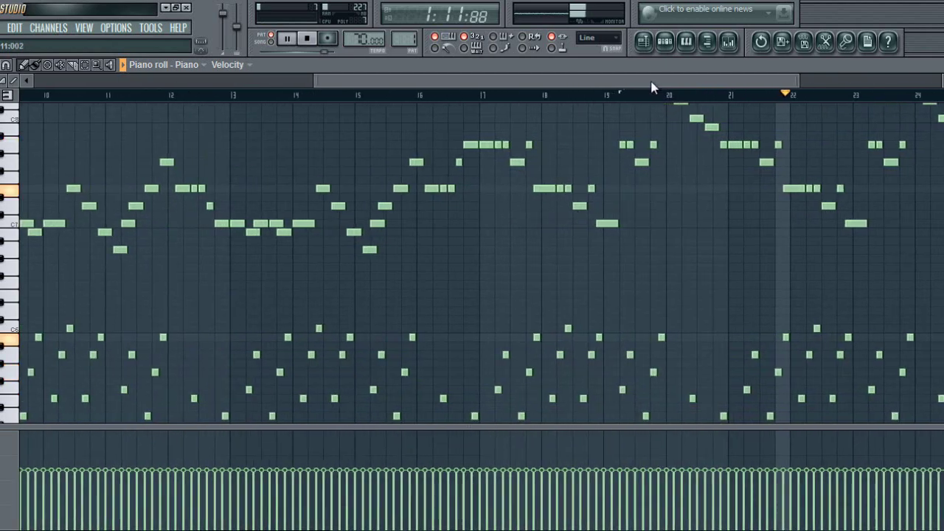
{"action": "scroll", "coordinate": [738, 98], "scroll_direction": "up", "scroll_amount": 5}
{"action": "scroll", "coordinate": [630, 273], "scroll_direction": "up", "scroll_amount": 3}
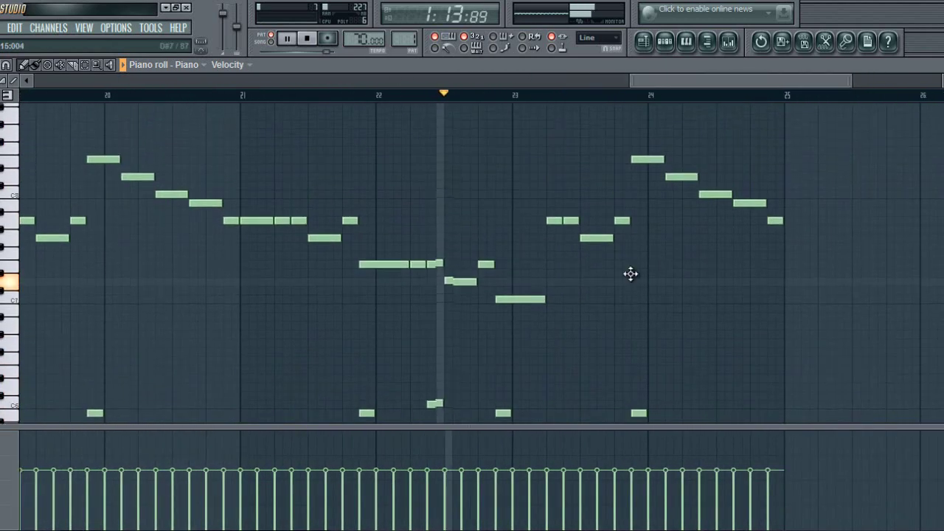
Lower the five-note descent from the end of bar 23 through bar 24 to D7, C7, B6, A6 and G6.
{"action": "left_click_drag", "start_coordinate": [543, 210], "coordinate": [668, 270]}
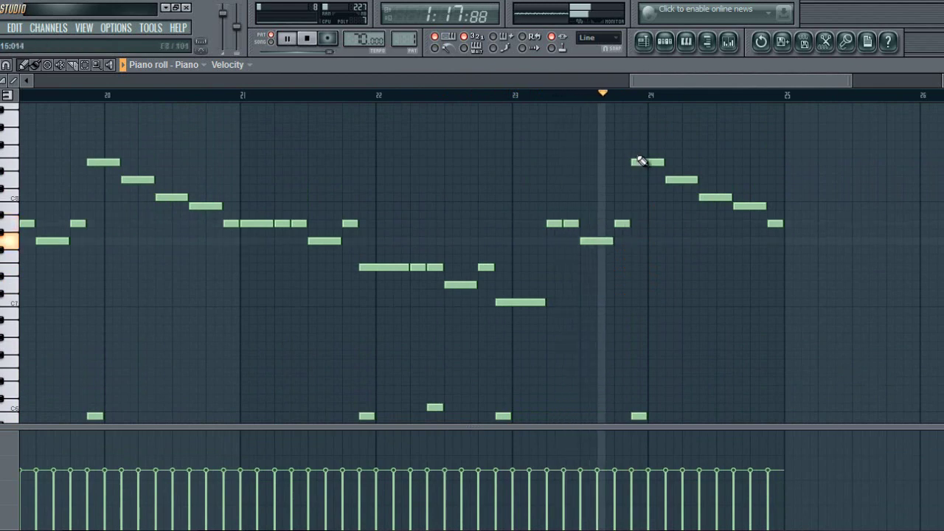
{"action": "left_click_drag", "start_coordinate": [635, 142], "coordinate": [811, 279]}
{"action": "left_click_drag", "start_coordinate": [652, 205], "coordinate": [645, 283]}
{"action": "left_click", "coordinate": [661, 242]}
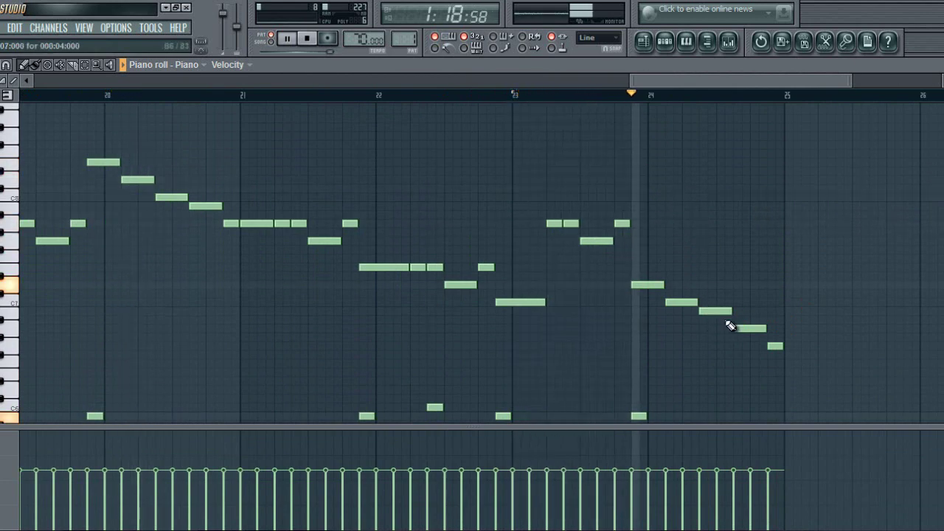
{"action": "scroll", "coordinate": [729, 325], "scroll_direction": "down", "scroll_amount": 4}
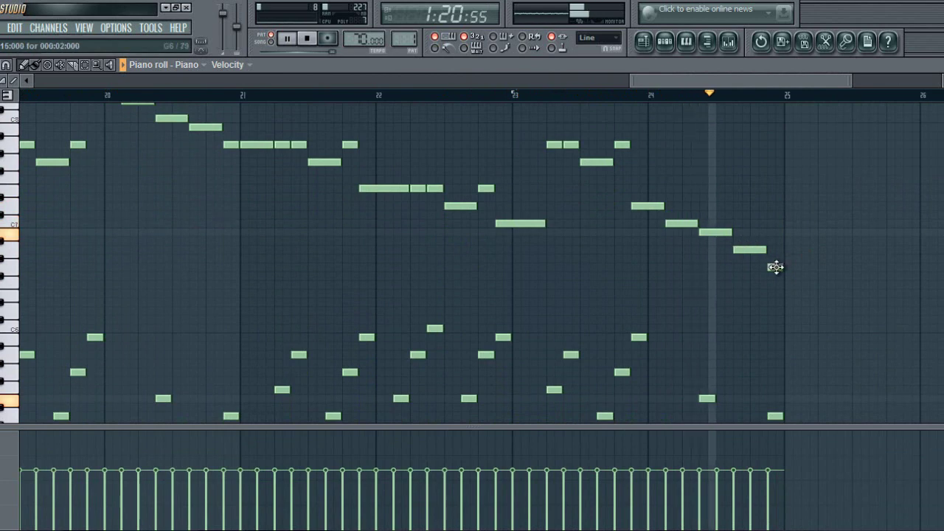
{"action": "left_click", "coordinate": [774, 266]}
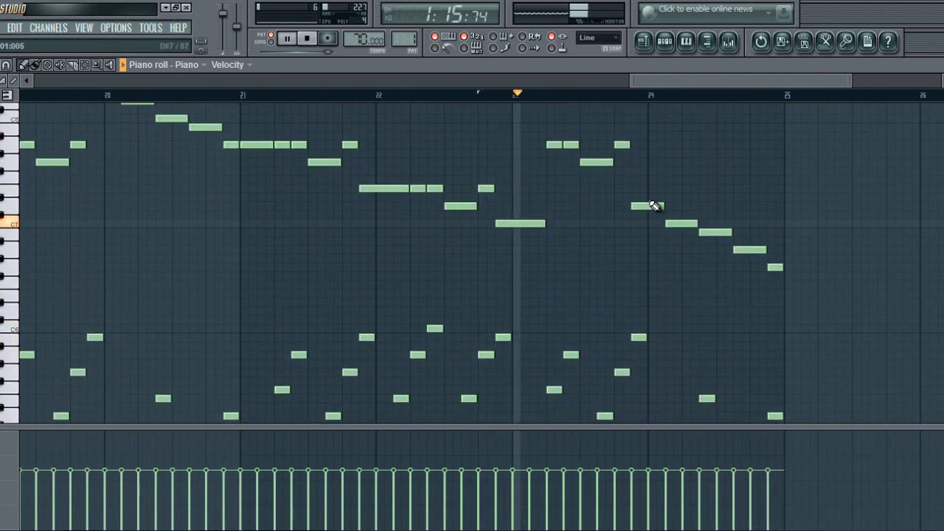
Raise the closing five-note descent by two semitones, set its third note to C7, and replay it from late in bar 23.
{"action": "left_click_drag", "start_coordinate": [655, 206], "coordinate": [772, 267]}
{"action": "left_click_drag", "start_coordinate": [639, 204], "coordinate": [639, 187]}
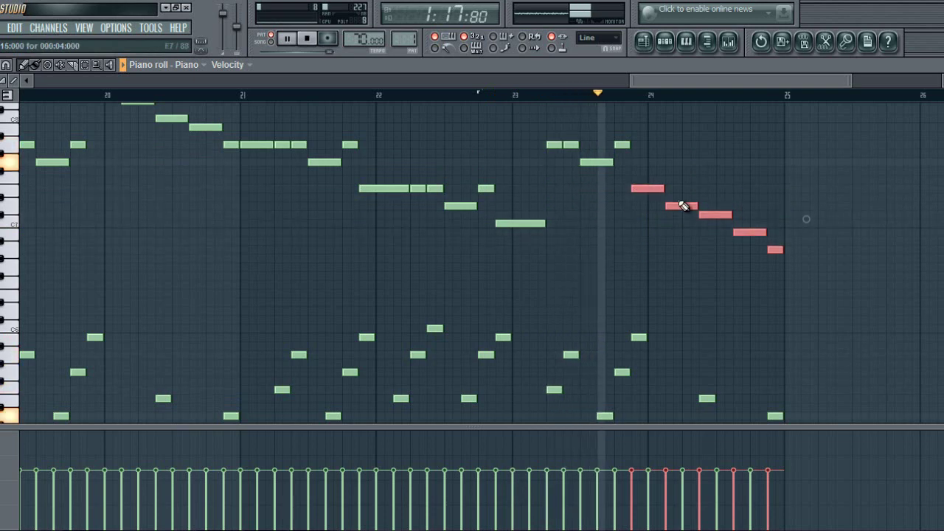
{"action": "left_click_drag", "start_coordinate": [720, 215], "coordinate": [702, 221]}
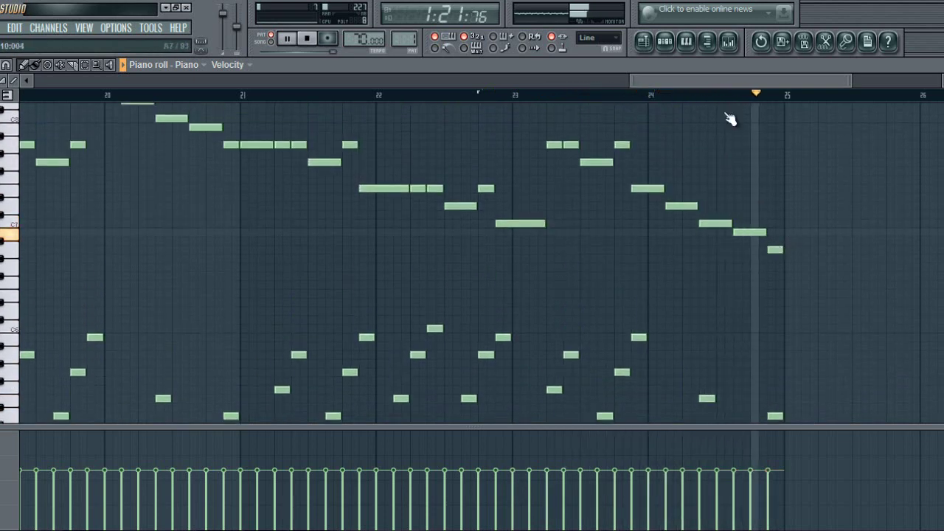
{"action": "left_click_drag", "start_coordinate": [656, 98], "coordinate": [626, 97]}
Add a bass note at the start of bar 25, place it on F4 and lengthen it to one full bar.
{"action": "scroll", "coordinate": [630, 97], "scroll_direction": "down", "scroll_amount": 3}
{"action": "left_click_drag", "start_coordinate": [695, 82], "coordinate": [740, 84]}
{"action": "scroll", "coordinate": [659, 179], "scroll_direction": "down", "scroll_amount": 5}
{"action": "scroll", "coordinate": [622, 237], "scroll_direction": "up", "scroll_amount": 3}
{"action": "left_click", "coordinate": [580, 303]}
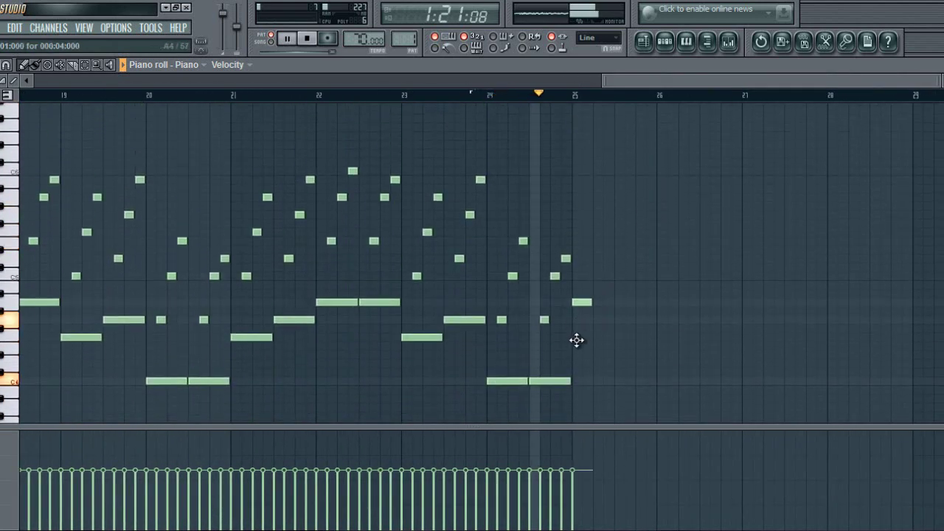
{"action": "left_click_drag", "start_coordinate": [591, 339], "coordinate": [661, 345]}
Taper the velocities of bar 24's last three arpeggio notes, G4, C5 and D5, gradually downward.
{"action": "scroll", "coordinate": [627, 251], "scroll_direction": "up", "scroll_amount": 3}
{"action": "scroll", "coordinate": [627, 249], "scroll_direction": "down", "scroll_amount": 4}
{"action": "left_click_drag", "start_coordinate": [622, 239], "coordinate": [639, 350]}
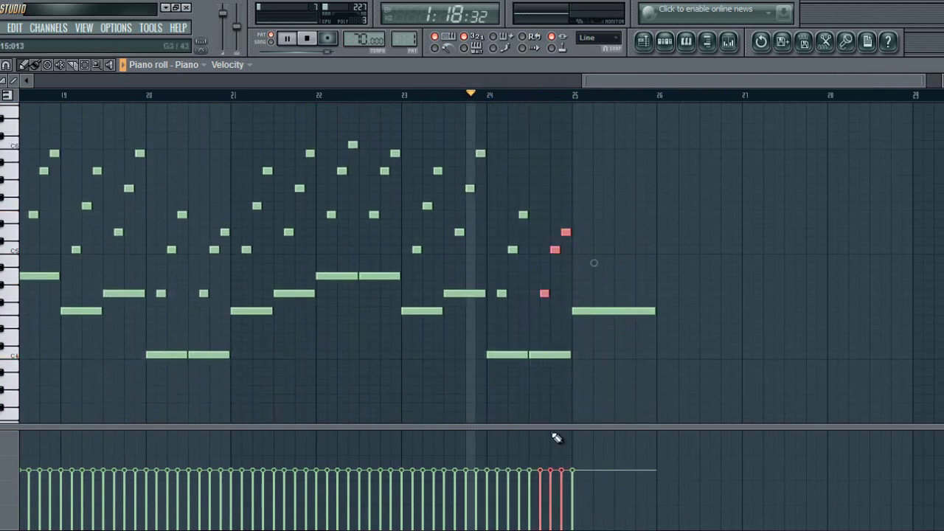
{"action": "scroll", "coordinate": [613, 274], "scroll_direction": "up", "scroll_amount": 4}
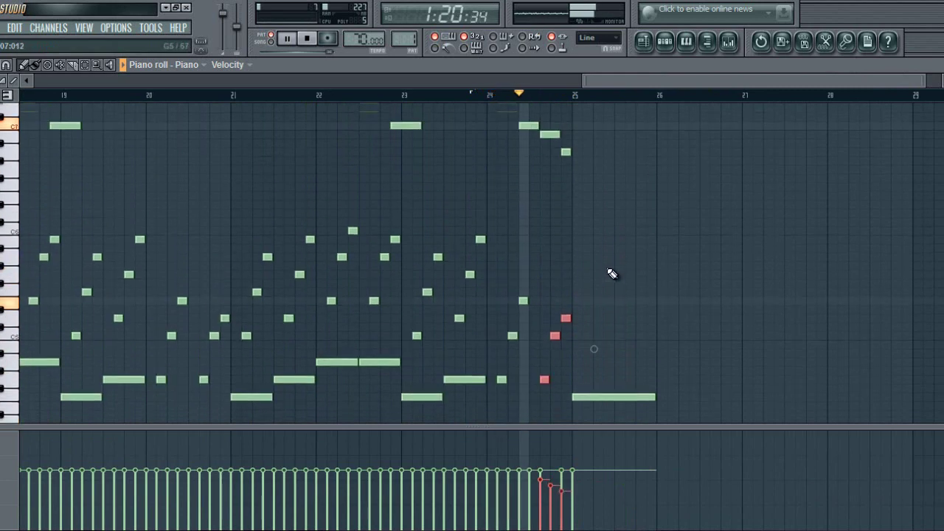
{"action": "left_click", "coordinate": [613, 274]}
{"action": "right_click", "coordinate": [634, 279]}
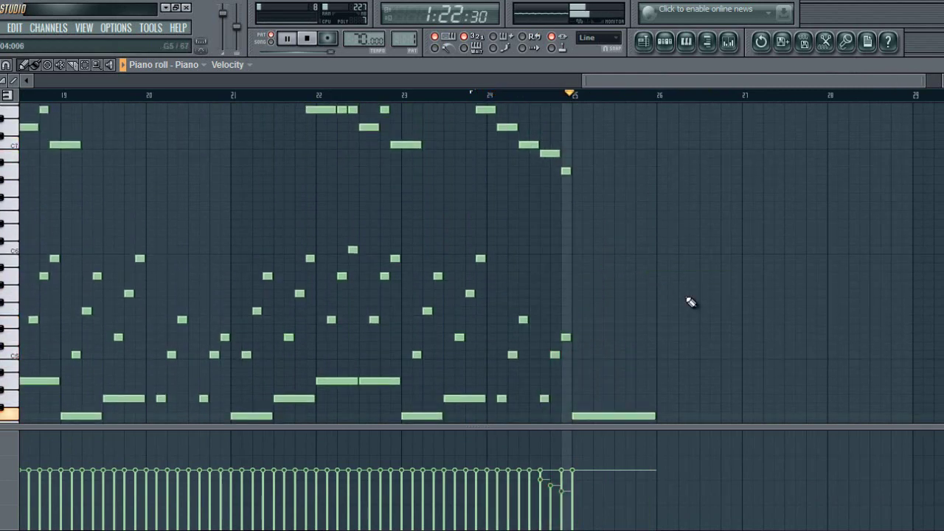
{"action": "scroll", "coordinate": [603, 289], "scroll_direction": "down", "scroll_amount": 5}
{"action": "scroll", "coordinate": [551, 264], "scroll_direction": "up", "scroll_amount": 2}
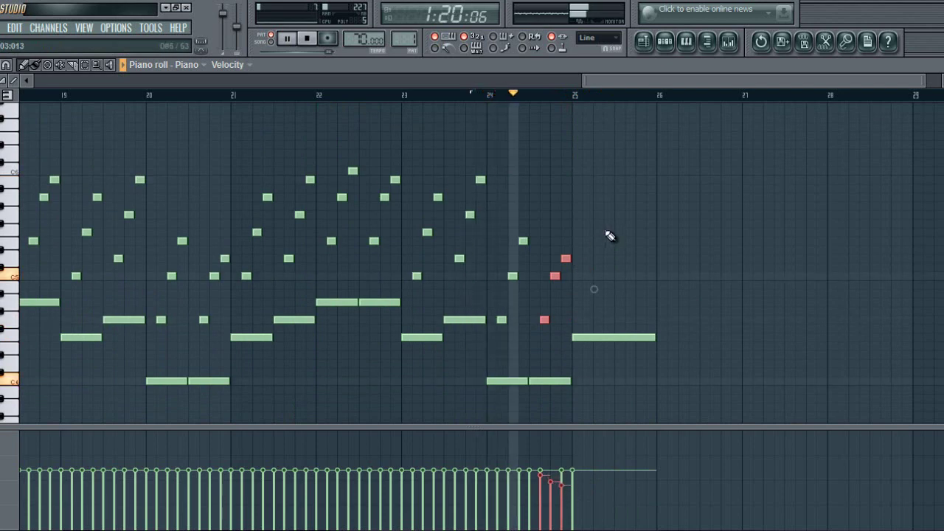
{"action": "scroll", "coordinate": [628, 246], "scroll_direction": "up", "scroll_amount": 3}
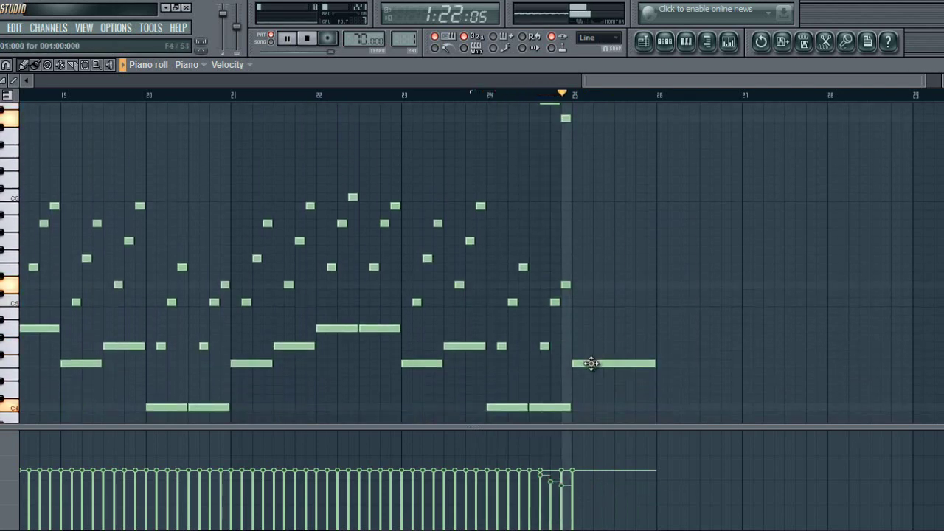
Add a one-bar C6 note above the held F4 at the start of bar 25.
{"action": "scroll", "coordinate": [576, 262], "scroll_direction": "up", "scroll_amount": 6}
{"action": "scroll", "coordinate": [580, 251], "scroll_direction": "down", "scroll_amount": 9}
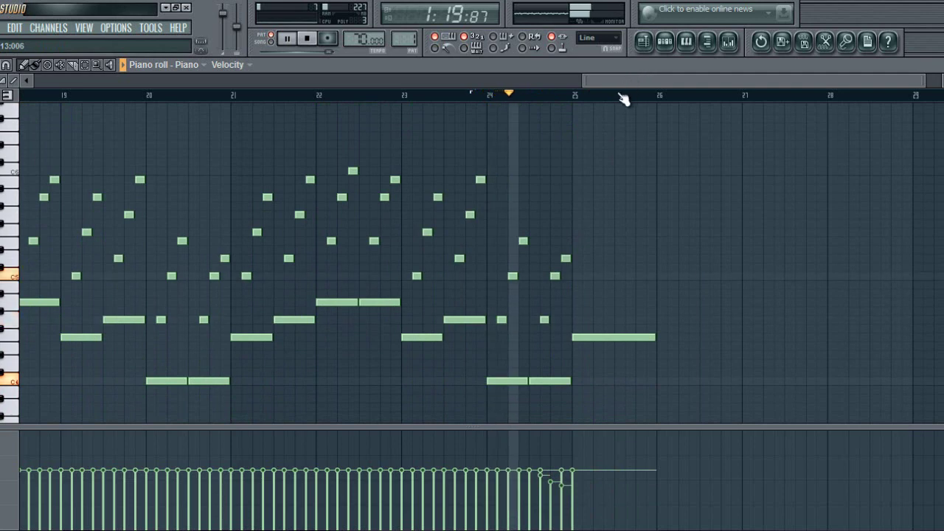
{"action": "scroll", "coordinate": [623, 100], "scroll_direction": "up", "scroll_amount": 3}
{"action": "scroll", "coordinate": [584, 149], "scroll_direction": "up", "scroll_amount": 3}
{"action": "left_click", "coordinate": [521, 196]}
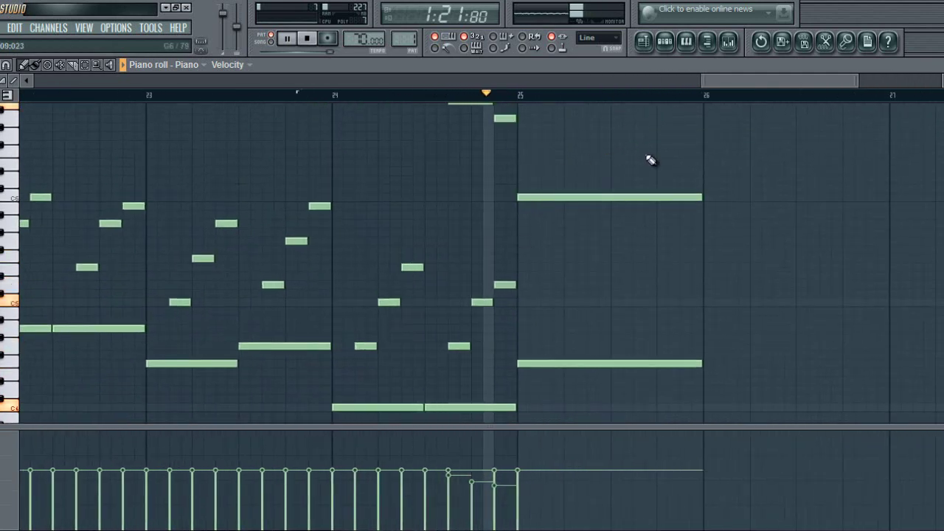
Lower the one-bar C6 note in bar 25 to A5 while replaying from late in bar 23.
{"action": "scroll", "coordinate": [666, 98], "scroll_direction": "up", "scroll_amount": 2}
{"action": "scroll", "coordinate": [666, 97], "scroll_direction": "down", "scroll_amount": 5}
{"action": "key", "text": "space"}
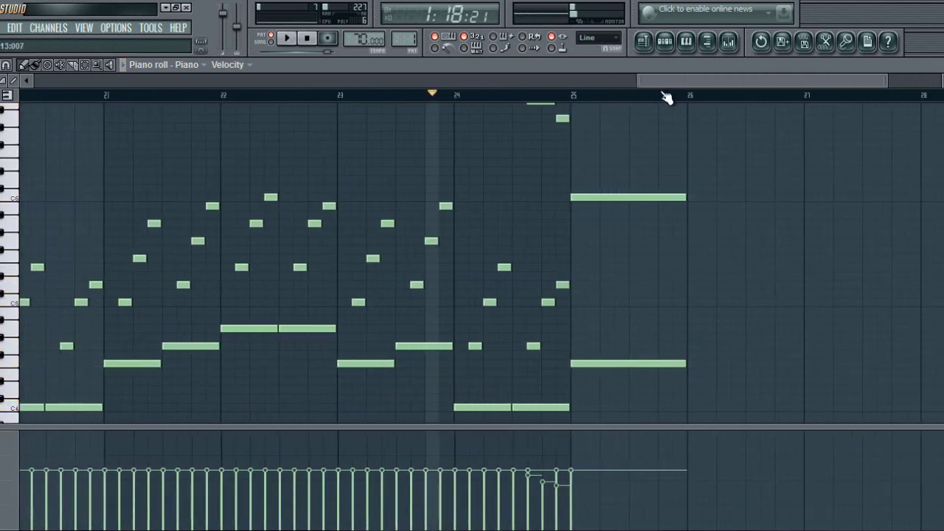
{"action": "key", "text": "space"}
{"action": "left_click_drag", "start_coordinate": [599, 197], "coordinate": [573, 222]}
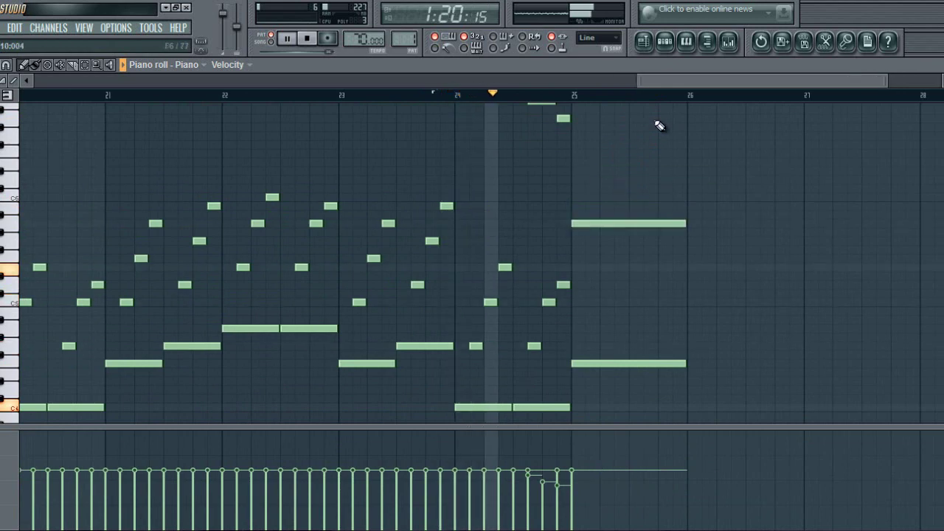
Add one-bar G4 and B5 notes together at the start of bar 26.
{"action": "left_click", "coordinate": [564, 344]}
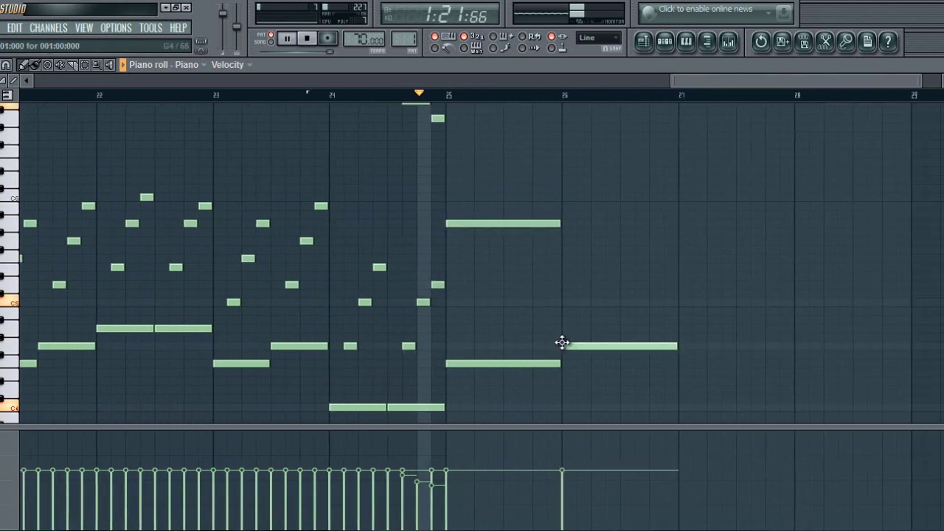
{"action": "left_click", "coordinate": [563, 206]}
{"action": "scroll", "coordinate": [686, 111], "scroll_direction": "down", "scroll_amount": 4}
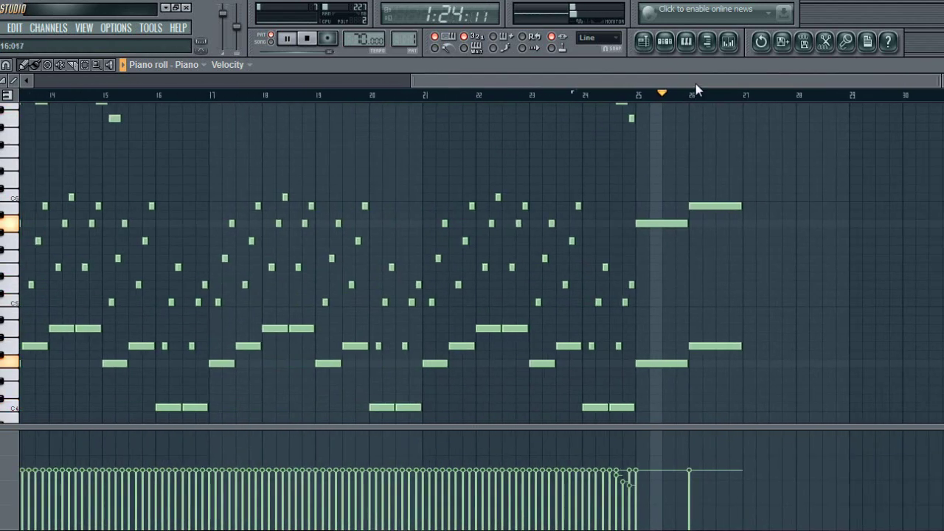
{"action": "left_click_drag", "start_coordinate": [696, 83], "coordinate": [743, 83]}
{"action": "scroll", "coordinate": [664, 184], "scroll_direction": "up", "scroll_amount": 4}
{"action": "left_click", "coordinate": [661, 196]}
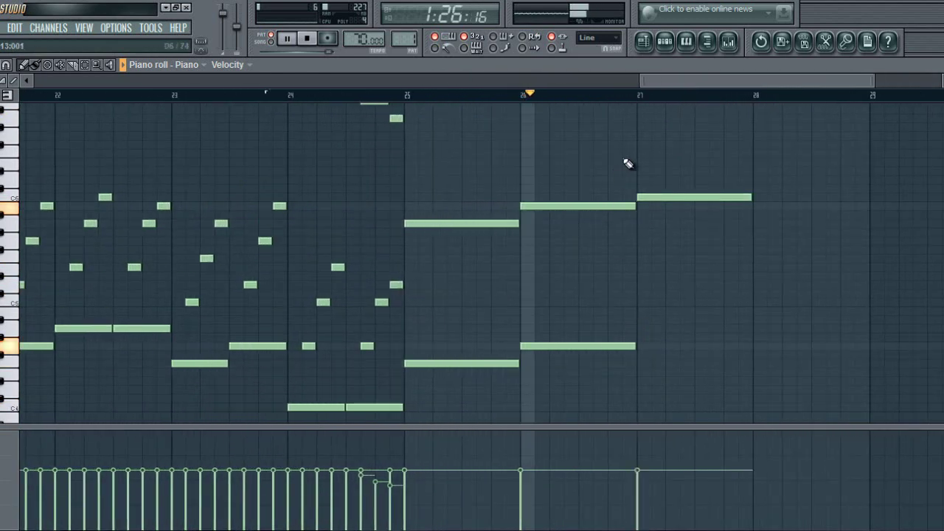
{"action": "right_click", "coordinate": [652, 195]}
Shorten the two-note chords in bars 25 and 26 to half a bar each and move the second to the middle of bar 25.
{"action": "key", "text": "space"}
{"action": "left_click_drag", "start_coordinate": [495, 168], "coordinate": [627, 392]}
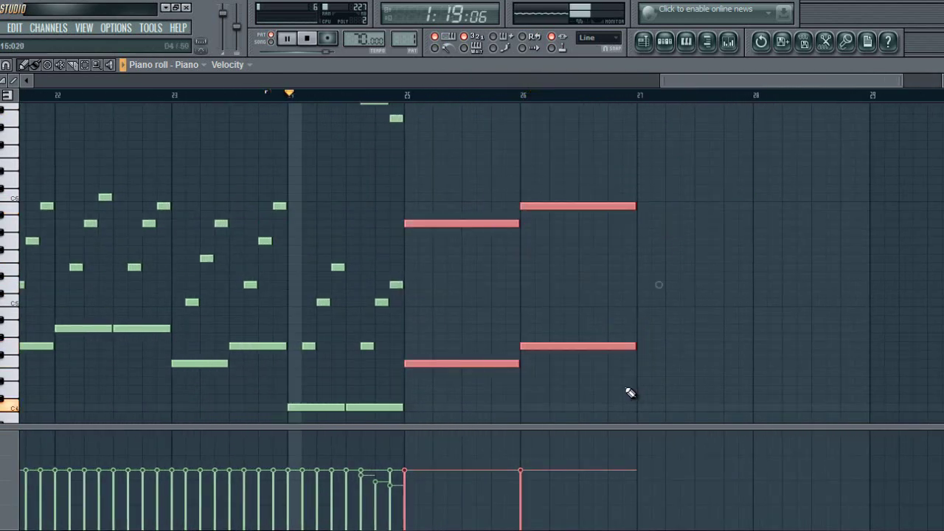
{"action": "left_click_drag", "start_coordinate": [517, 363], "coordinate": [457, 361]}
{"action": "left_click_drag", "start_coordinate": [532, 142], "coordinate": [500, 346]}
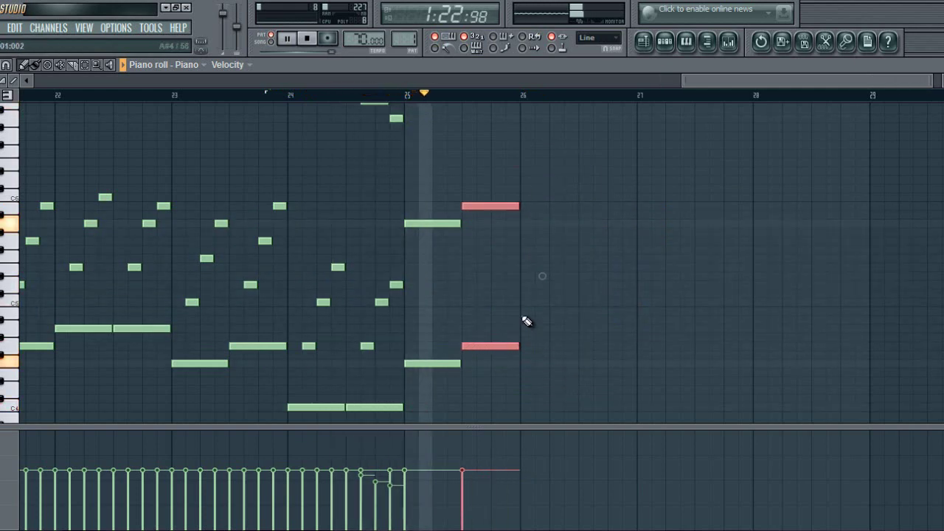
Fill bar 26 with two half-bar chords, each made of A4 and C6.
{"action": "left_click", "coordinate": [527, 329]}
{"action": "left_click", "coordinate": [529, 197]}
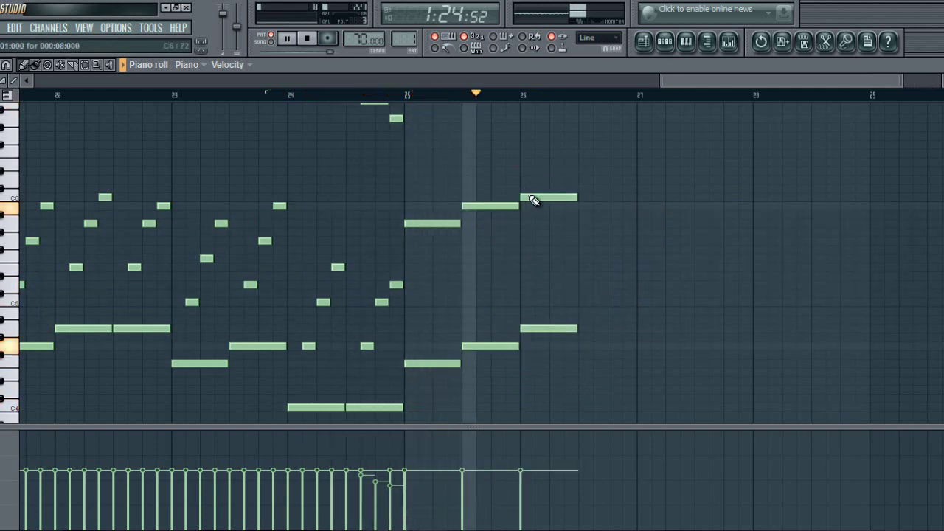
{"action": "left_click", "coordinate": [588, 196]}
{"action": "left_click", "coordinate": [588, 329]}
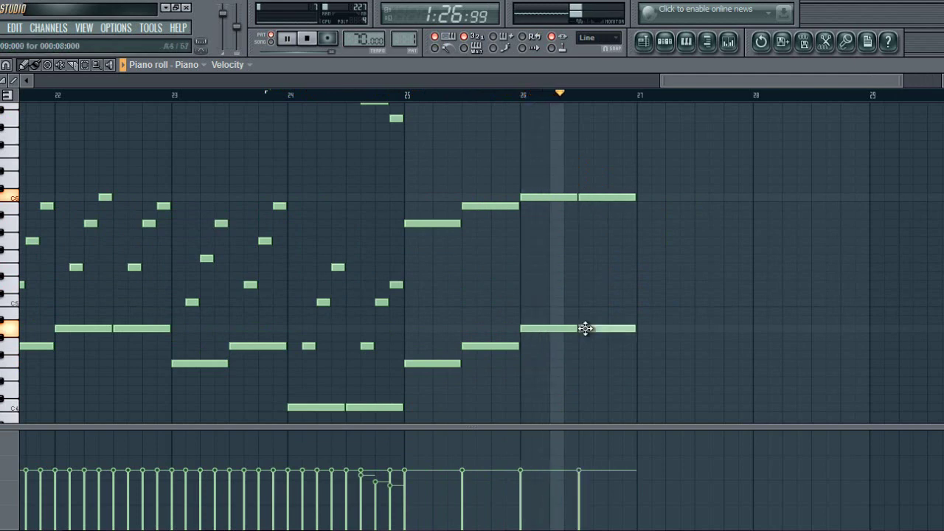
Add a half-bar chord of F4 and D6 at the start of bar 27 and replay from late in bar 23.
{"action": "left_click", "coordinate": [640, 161]}
{"action": "key", "text": "space"}
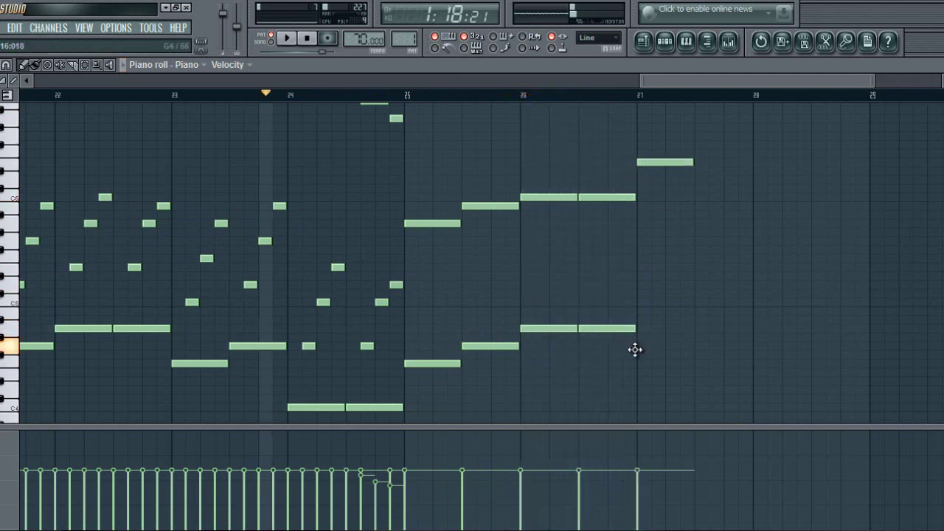
{"action": "key", "text": "space"}
{"action": "left_click_drag", "start_coordinate": [658, 150], "coordinate": [657, 179]}
{"action": "left_click_drag", "start_coordinate": [658, 82], "coordinate": [682, 82]}
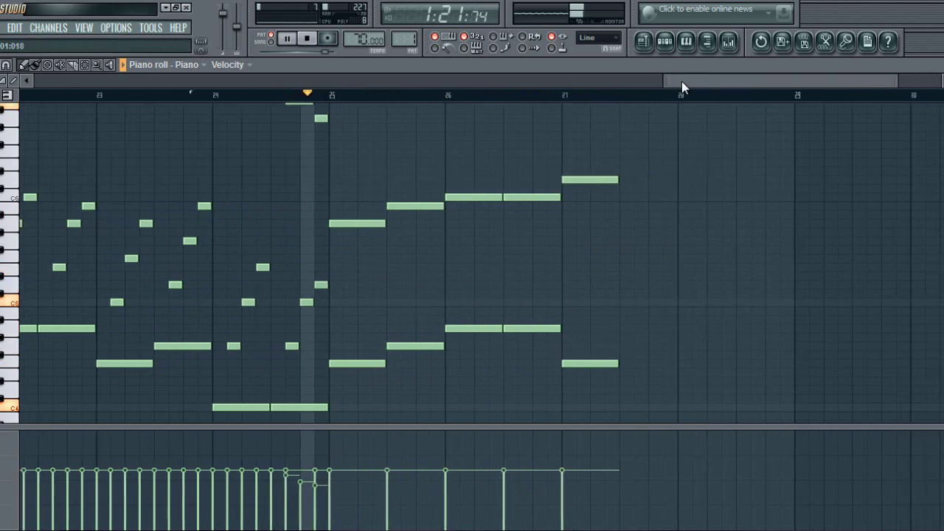
Add a half-bar chord of G4 and B5 in the second half of bar 27.
{"action": "left_click", "coordinate": [605, 345]}
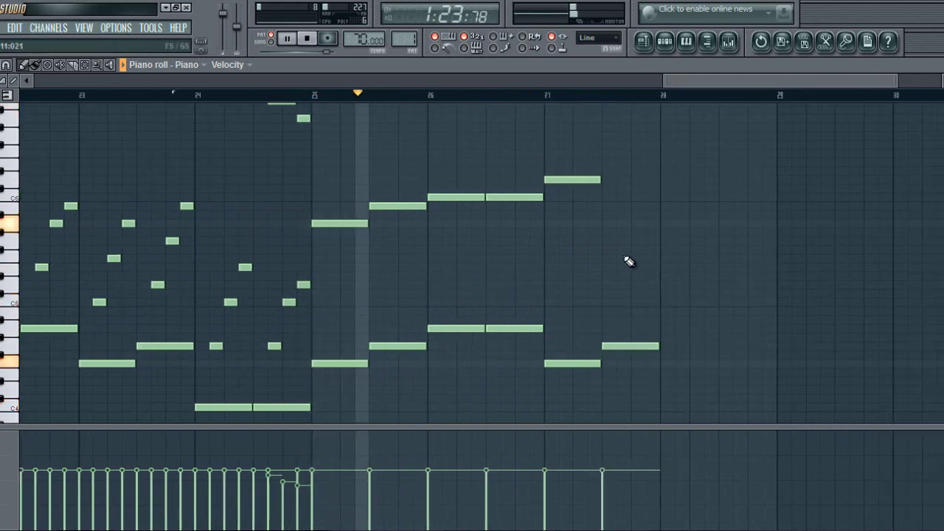
{"action": "left_click", "coordinate": [608, 180]}
{"action": "left_click_drag", "start_coordinate": [634, 177], "coordinate": [600, 211]}
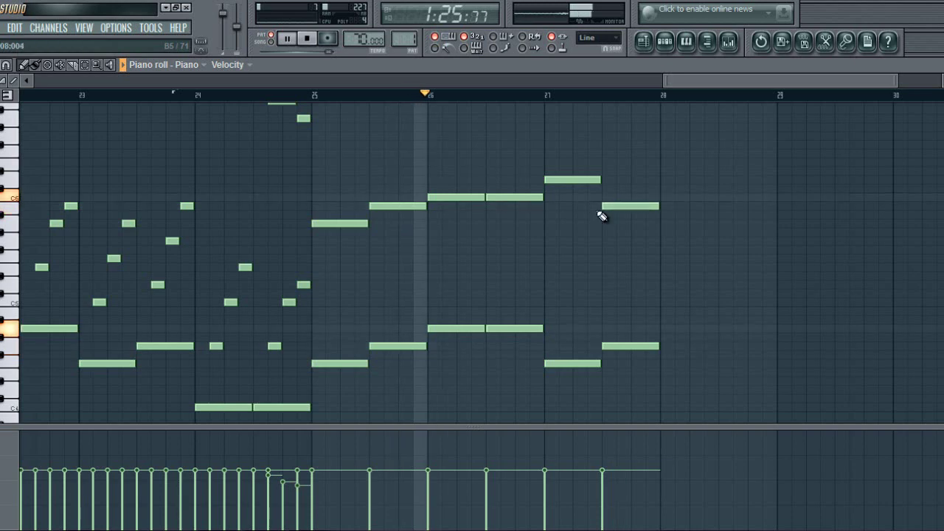
{"action": "left_click_drag", "start_coordinate": [699, 82], "coordinate": [734, 82]}
{"action": "left_click", "coordinate": [584, 182]}
{"action": "right_click", "coordinate": [585, 182]}
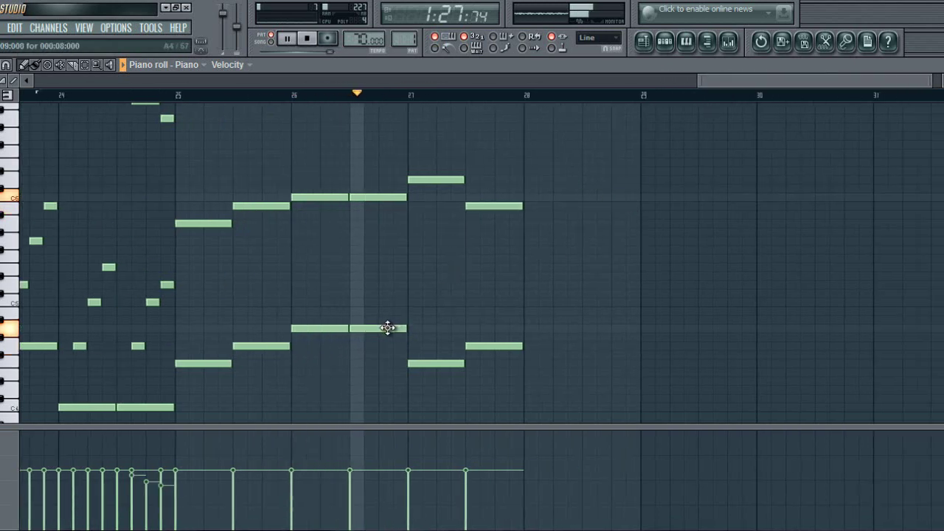
Fill bar 28 with two half-bar chords, each made of A4 and G5.
{"action": "left_click", "coordinate": [531, 329]}
{"action": "left_click", "coordinate": [531, 241]}
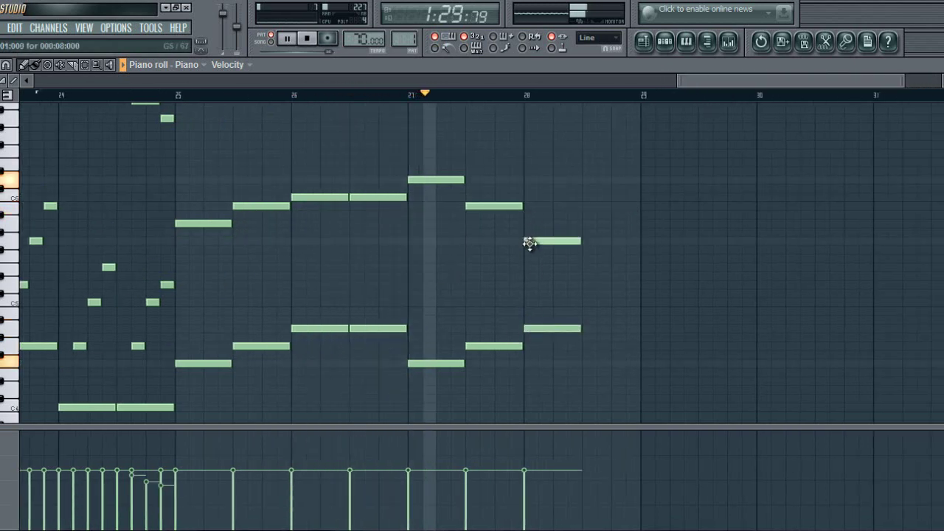
{"action": "left_click", "coordinate": [591, 241]}
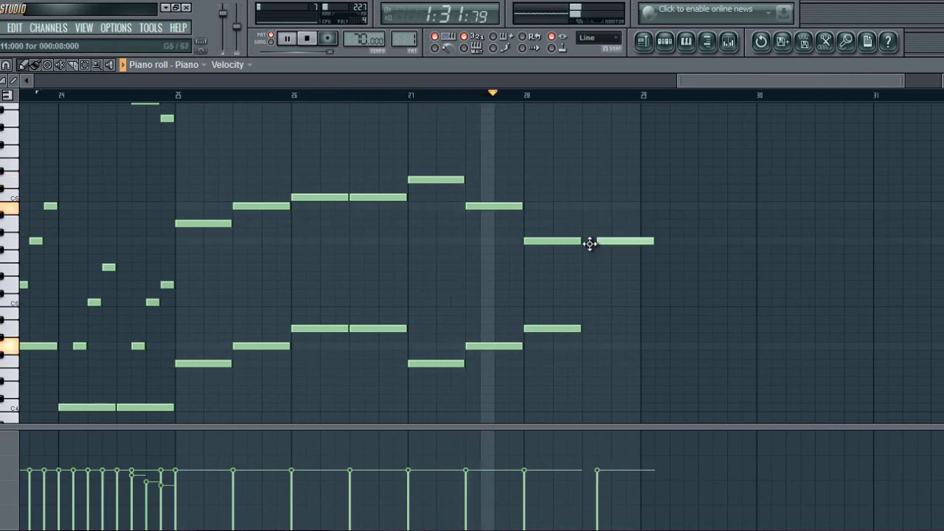
{"action": "left_click_drag", "start_coordinate": [598, 329], "coordinate": [586, 330]}
Try bar 28's two upper notes on E5 and on C6, replaying the passage to compare them.
{"action": "mouse_move", "coordinate": [592, 250]}
{"action": "left_mouse_down"}
{"action": "mouse_move", "coordinate": [560, 239]}
{"action": "mouse_move", "coordinate": [556, 273]}
{"action": "left_mouse_up"}
{"action": "left_click", "coordinate": [525, 95]}
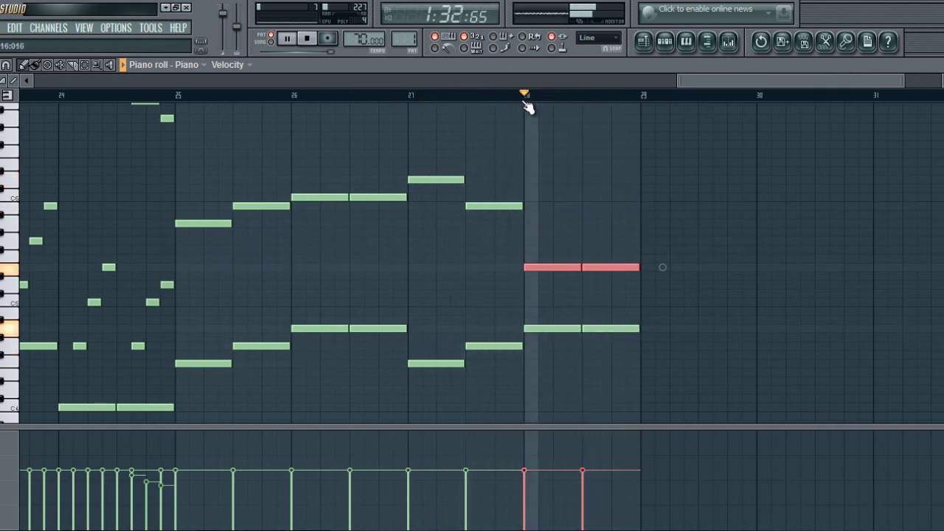
{"action": "left_click", "coordinate": [633, 240], "text": "ctrl"}
{"action": "left_click_drag", "start_coordinate": [635, 242], "coordinate": [530, 201]}
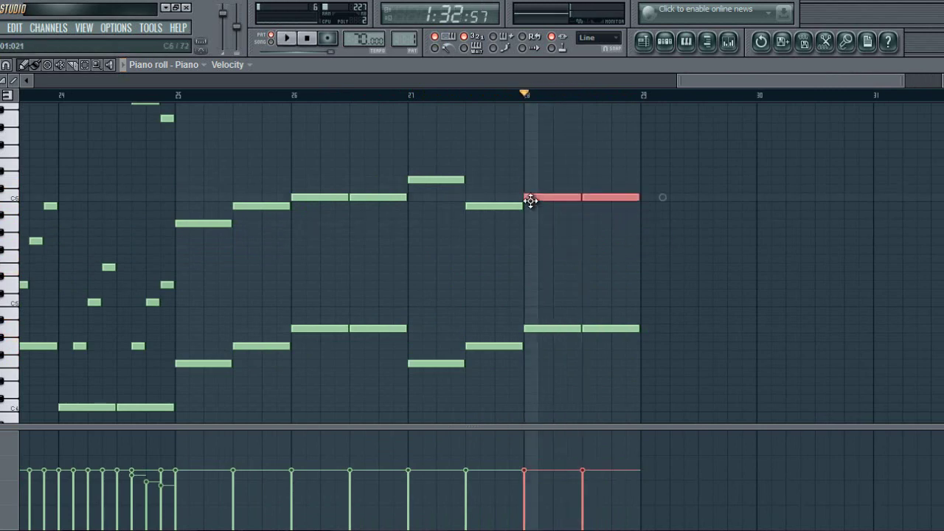
{"action": "mouse_move", "coordinate": [410, 96]}
{"action": "left_mouse_down"}
{"action": "mouse_move", "coordinate": [377, 95]}
{"action": "mouse_move", "coordinate": [395, 97]}
{"action": "left_mouse_up"}
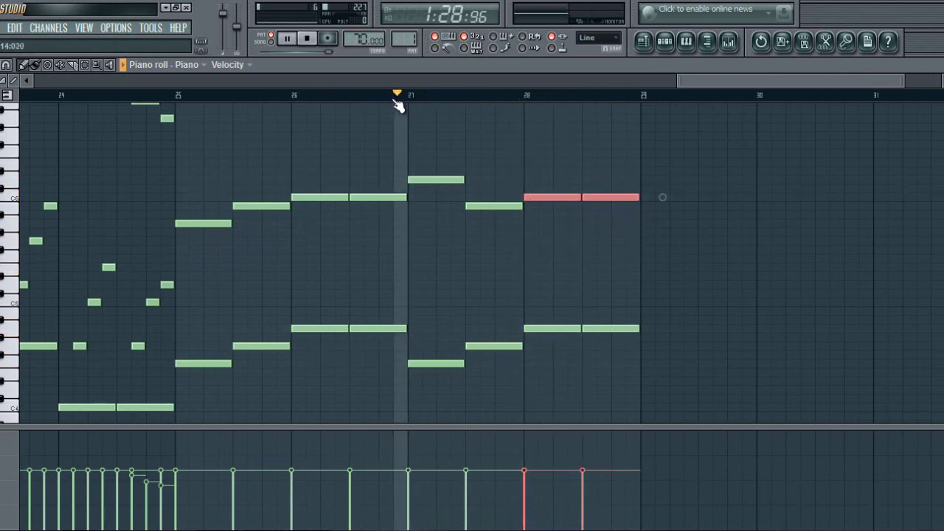
Select all four notes in bar 28 and lower them by five semitones, putting the bass pair on E4.
{"action": "left_click", "coordinate": [510, 155], "text": "ctrl"}
{"action": "left_click_drag", "start_coordinate": [540, 184], "coordinate": [695, 341]}
{"action": "key", "text": "space"}
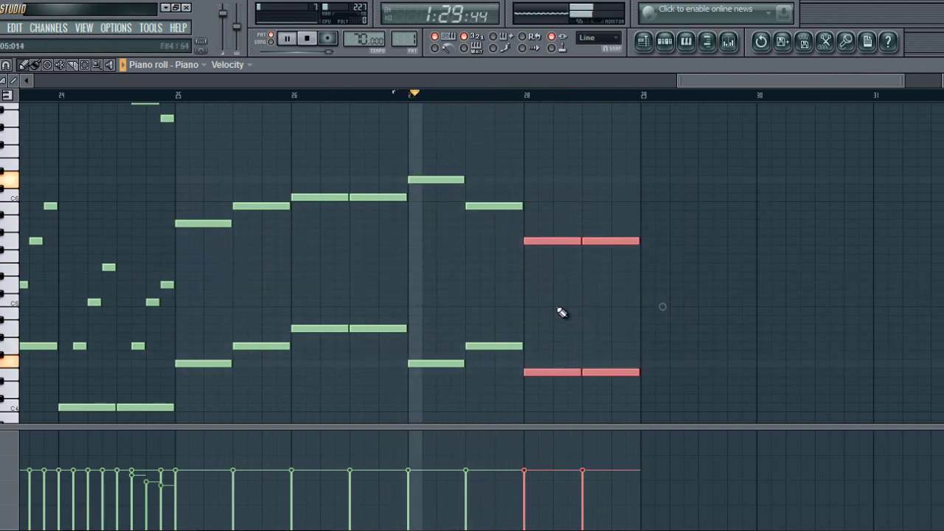
Select only bar 28's upper note pair, move it to B5, and replay from just before bar 28.
{"action": "left_click", "coordinate": [596, 322], "text": "ctrl"}
{"action": "left_click_drag", "start_coordinate": [661, 223], "coordinate": [537, 278]}
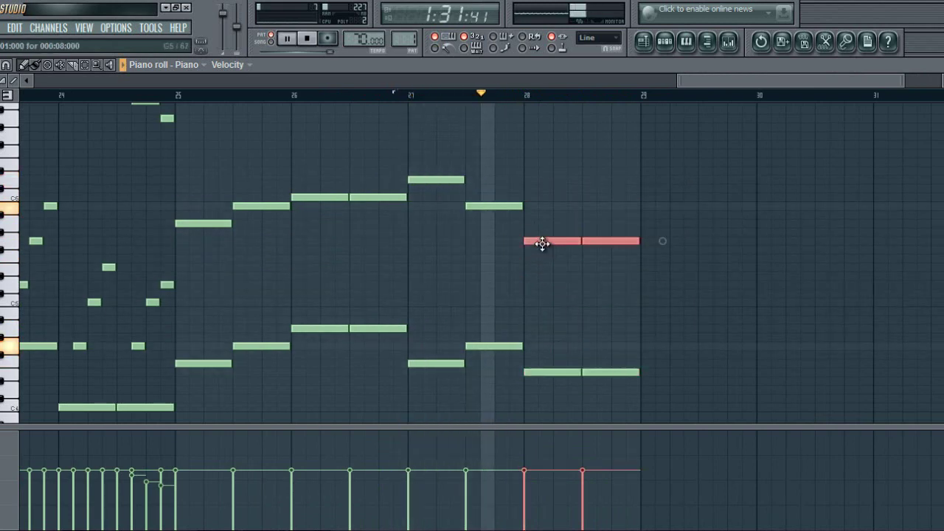
{"action": "scroll", "coordinate": [567, 99], "scroll_direction": "down", "scroll_amount": 2}
{"action": "scroll", "coordinate": [565, 96], "scroll_direction": "down", "scroll_amount": 2}
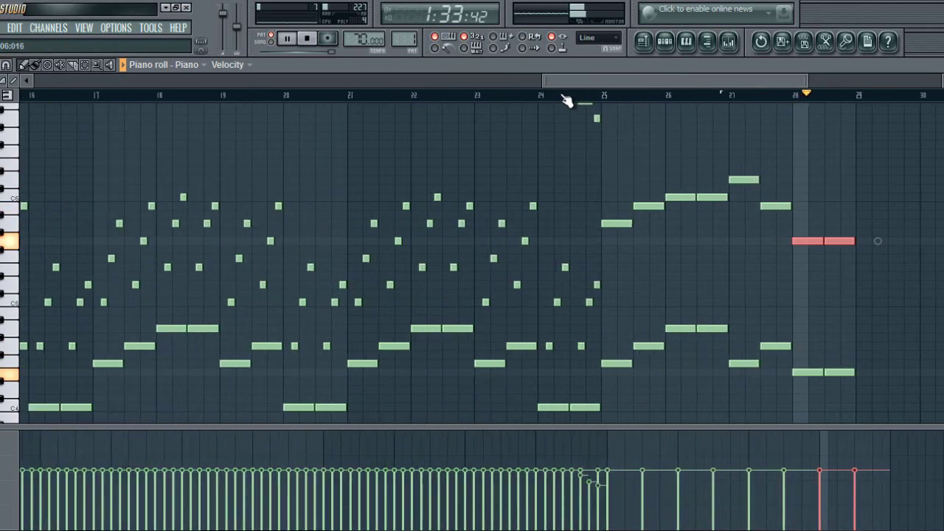
{"action": "scroll", "coordinate": [708, 98], "scroll_direction": "up", "scroll_amount": 3}
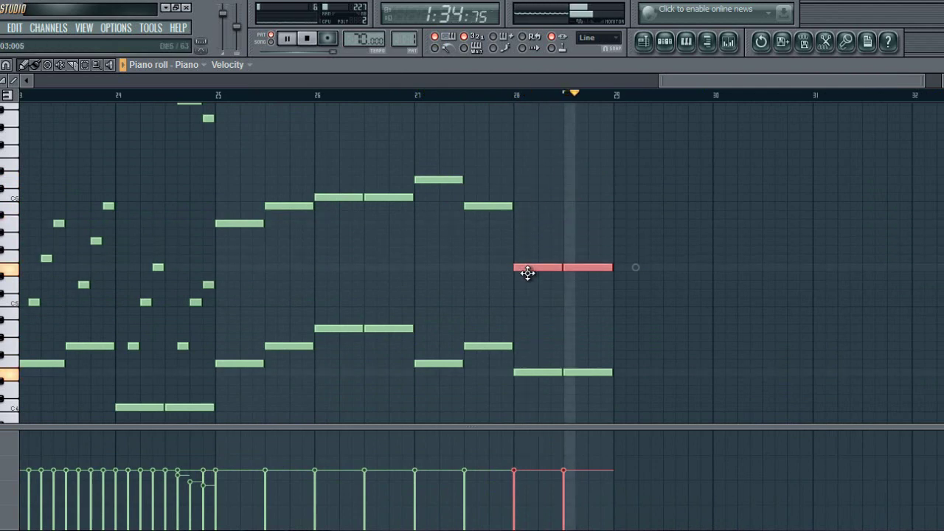
{"action": "left_click", "coordinate": [505, 97]}
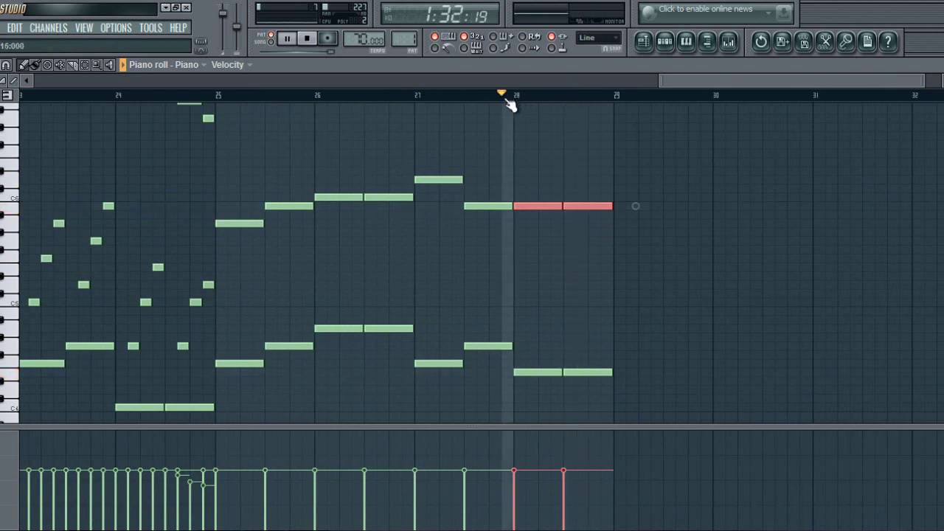
{"action": "left_click_drag", "start_coordinate": [548, 142], "coordinate": [588, 156]}
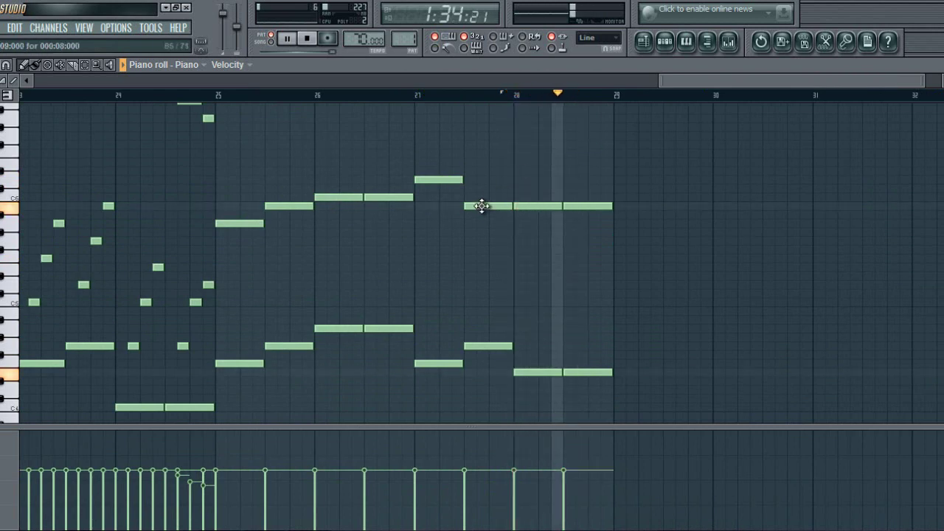
Raise bar 27's upper notes to E6 in the first half and C6 in the second, replaying bars 27 and 28.
{"action": "left_click_drag", "start_coordinate": [480, 204], "coordinate": [480, 196]}
{"action": "left_click", "coordinate": [436, 96]}
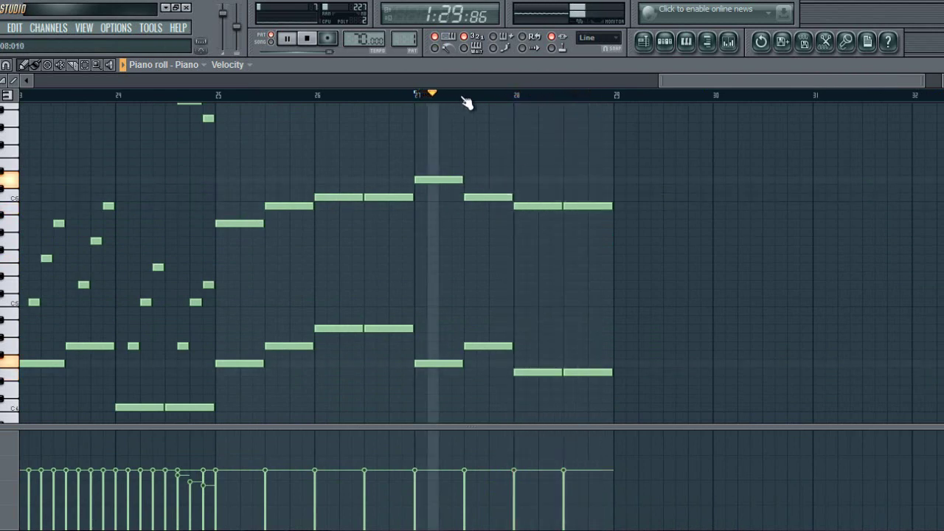
{"action": "left_click", "coordinate": [468, 96]}
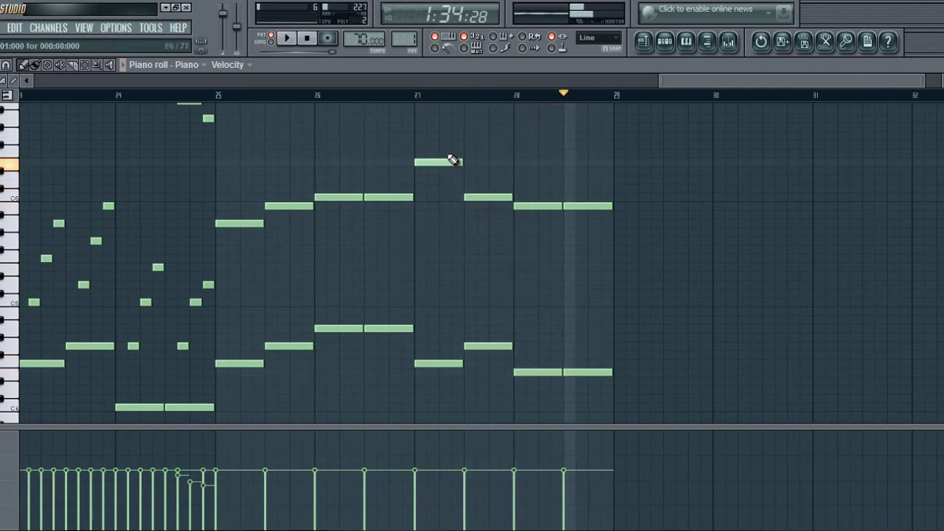
{"action": "left_click", "coordinate": [417, 96]}
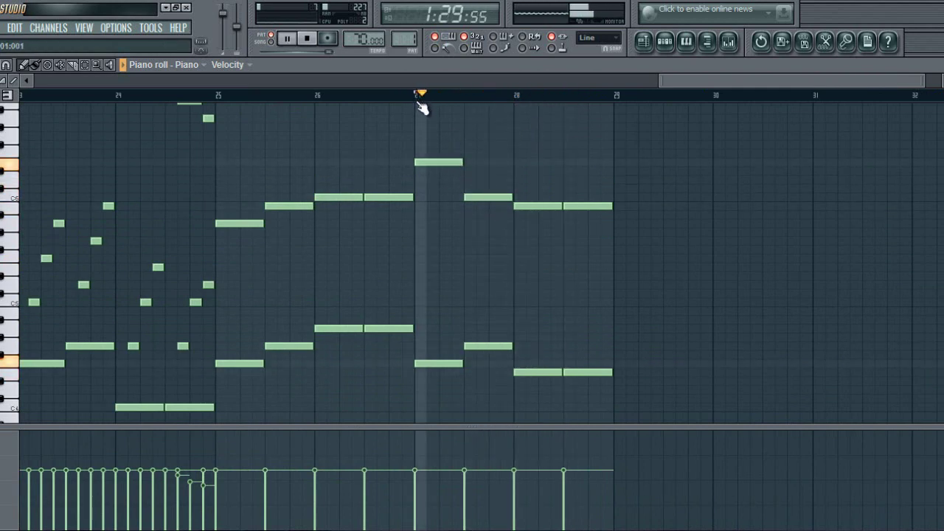
{"action": "left_click", "coordinate": [469, 97]}
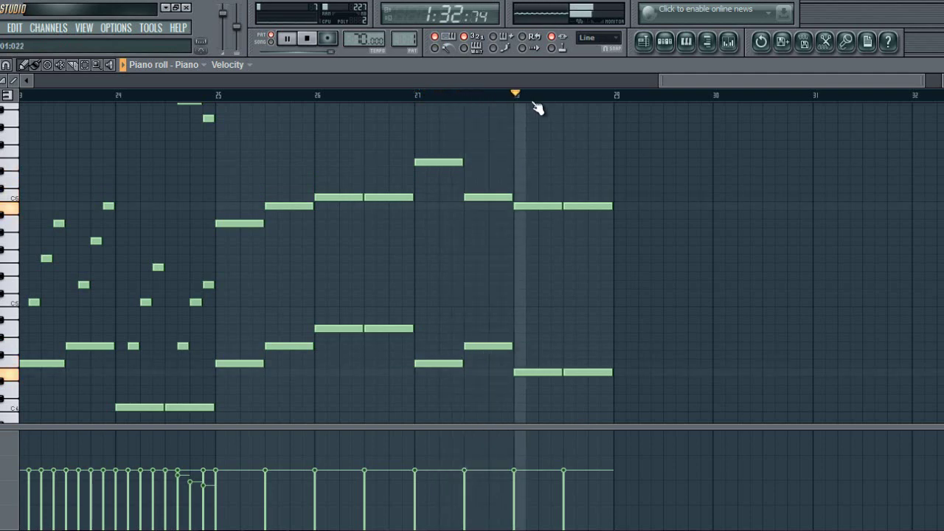
{"action": "left_click", "coordinate": [567, 97]}
Shorten the upper chord notes from bar 25 onward to sixteenths, each starting one sixteenth after its bass note.
{"action": "scroll", "coordinate": [413, 201], "scroll_direction": "up", "scroll_amount": 3}
{"action": "scroll", "coordinate": [410, 198], "scroll_direction": "up", "scroll_amount": 1}
{"action": "key", "text": "space"}
{"action": "left_click", "coordinate": [190, 98]}
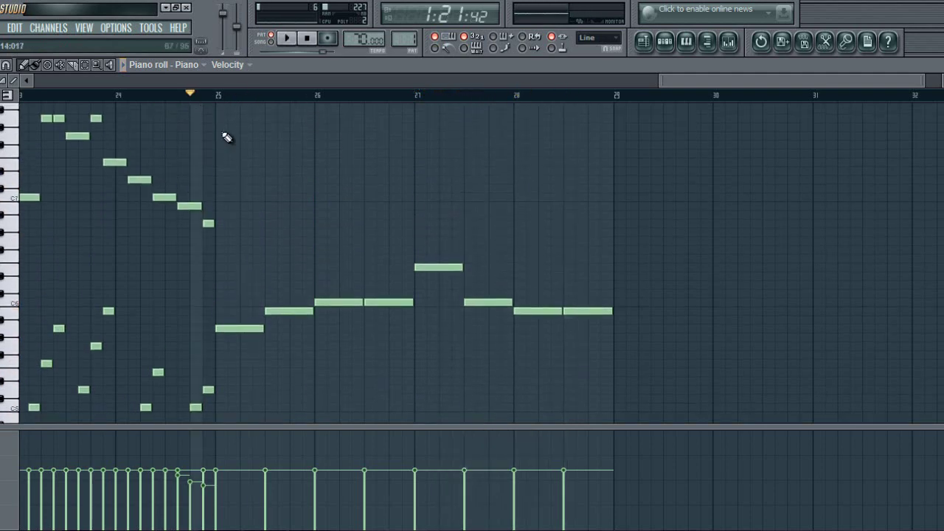
{"action": "scroll", "coordinate": [224, 134], "scroll_direction": "down", "scroll_amount": 6}
{"action": "scroll", "coordinate": [301, 100], "scroll_direction": "up", "scroll_amount": 2}
{"action": "scroll", "coordinate": [306, 109], "scroll_direction": "up", "scroll_amount": 1}
{"action": "left_click_drag", "start_coordinate": [715, 124], "coordinate": [190, 197]}
Add sixteenth C6 notes on the third and fifth sixteenths of bar 25, removing the trial B5 between them.
{"action": "scroll", "coordinate": [221, 104], "scroll_direction": "up", "scroll_amount": 2}
{"action": "left_click", "coordinate": [196, 173]}
{"action": "key", "text": "space"}
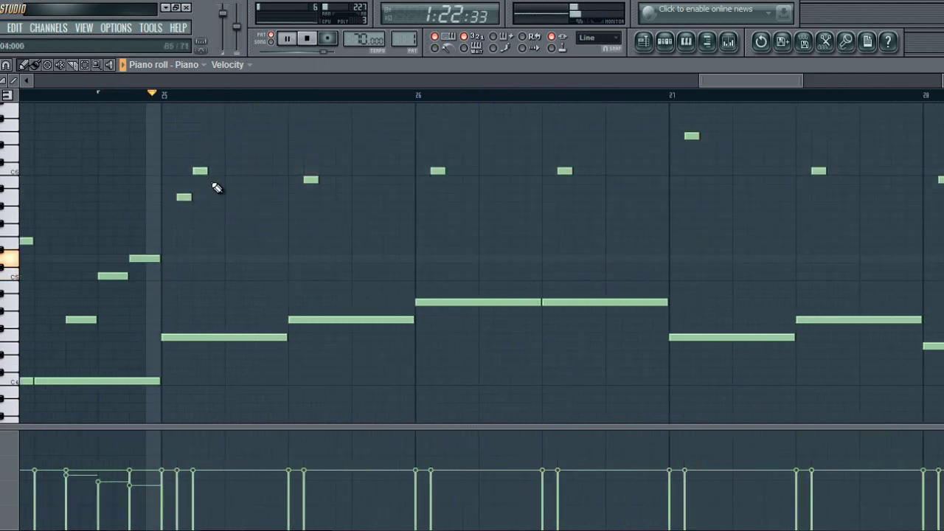
{"action": "left_click", "coordinate": [213, 180]}
{"action": "left_click", "coordinate": [229, 172]}
{"action": "scroll", "coordinate": [222, 221], "scroll_direction": "up", "scroll_amount": 2}
{"action": "scroll", "coordinate": [225, 231], "scroll_direction": "up", "scroll_amount": 4}
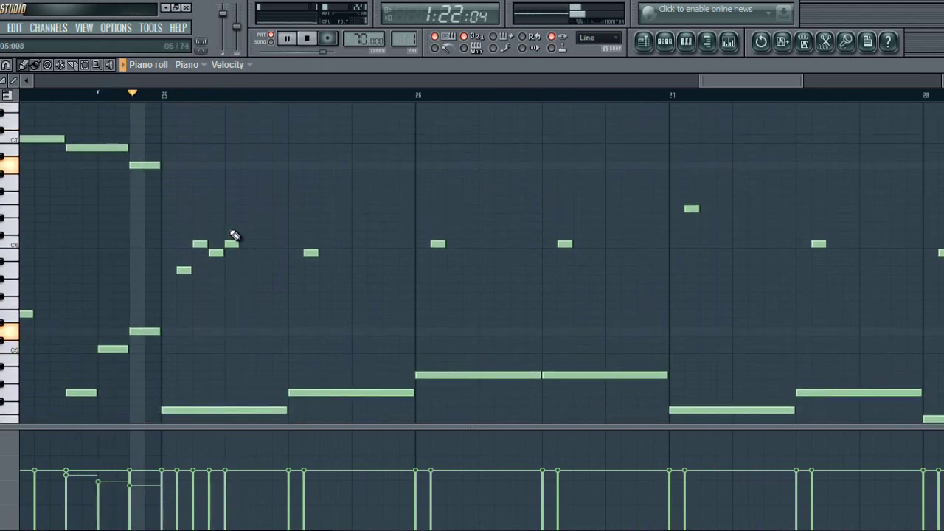
{"action": "right_click", "coordinate": [215, 257]}
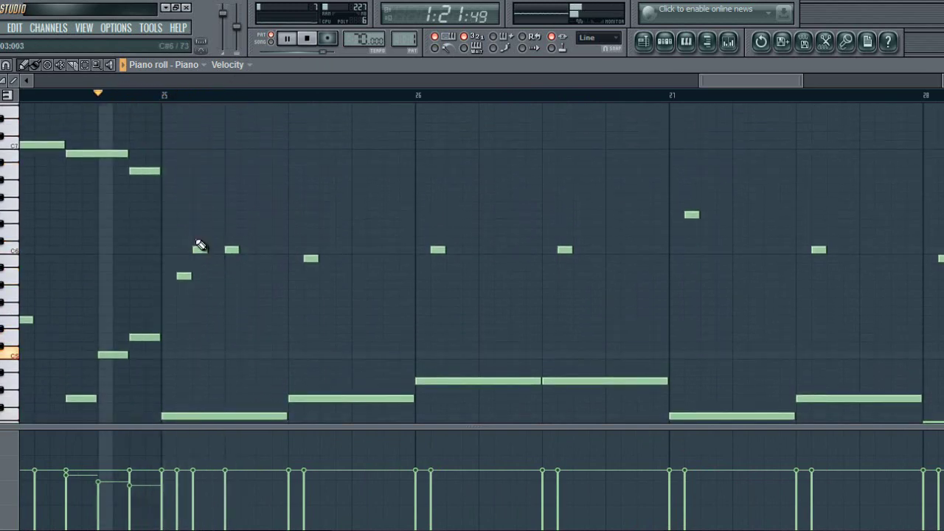
Add A6 on bar 25's second and fifth sixteenths, delete C6 from the third, and add A5 on the fifth.
{"action": "left_click", "coordinate": [184, 170]}
{"action": "left_click", "coordinate": [214, 170]}
{"action": "right_click", "coordinate": [215, 171]}
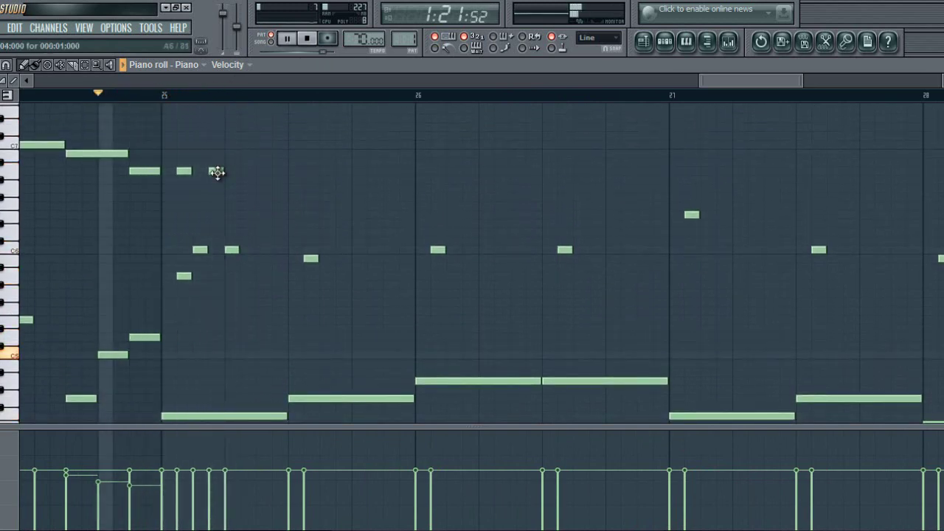
{"action": "left_click", "coordinate": [226, 170]}
{"action": "right_click", "coordinate": [201, 249]}
{"action": "left_click", "coordinate": [227, 275]}
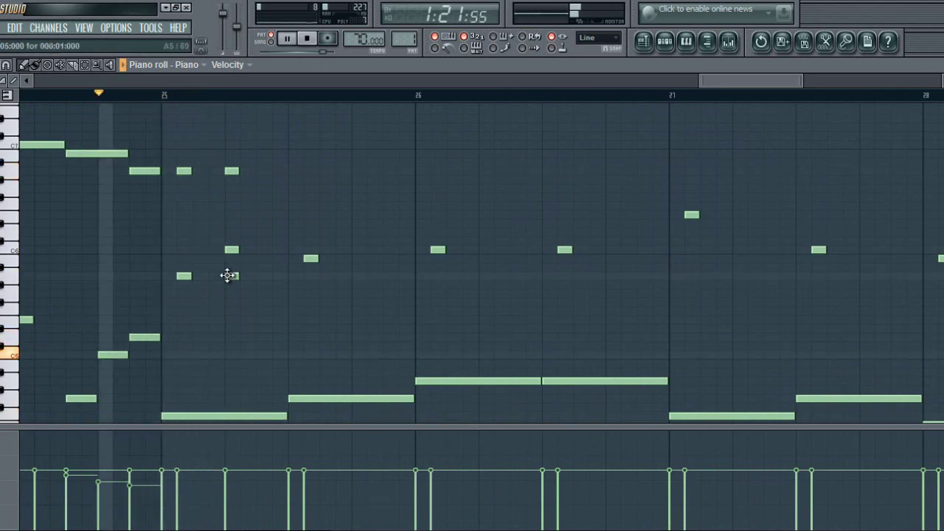
Remove C6 from bar 25's fifth sixteenth and add A5 and A6 on the seventh, testing the middle pair one sixteenth earlier.
{"action": "right_click", "coordinate": [233, 251]}
{"action": "left_click_drag", "start_coordinate": [217, 156], "coordinate": [221, 276], "text": "ctrl"}
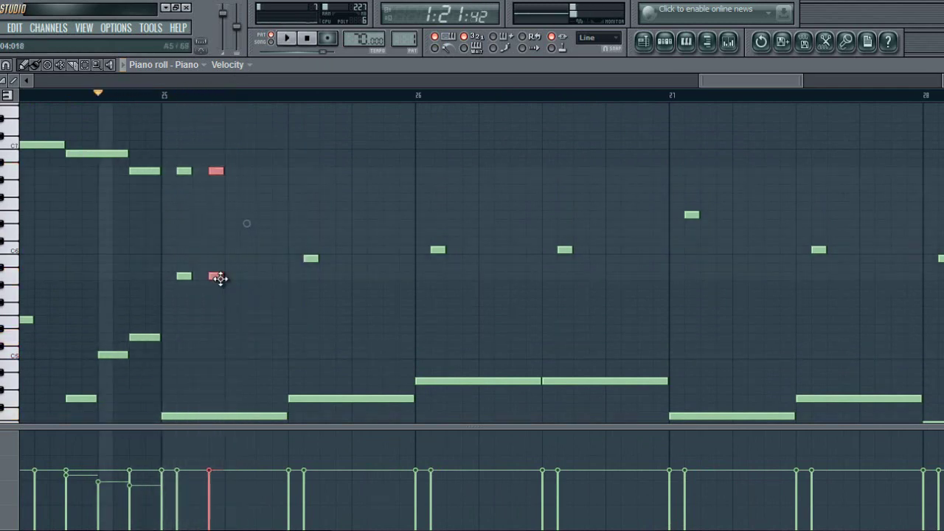
{"action": "left_click", "coordinate": [257, 276]}
{"action": "left_click", "coordinate": [262, 171]}
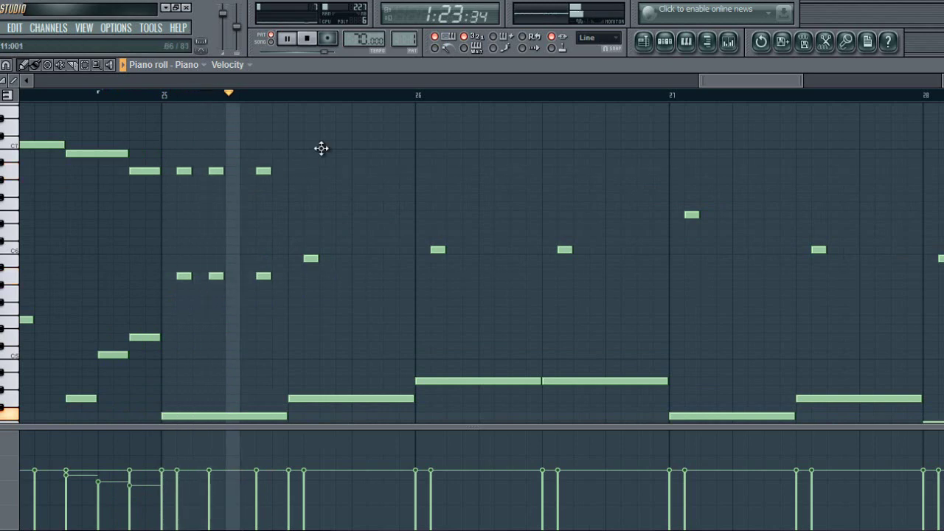
{"action": "left_click_drag", "start_coordinate": [224, 276], "coordinate": [232, 276]}
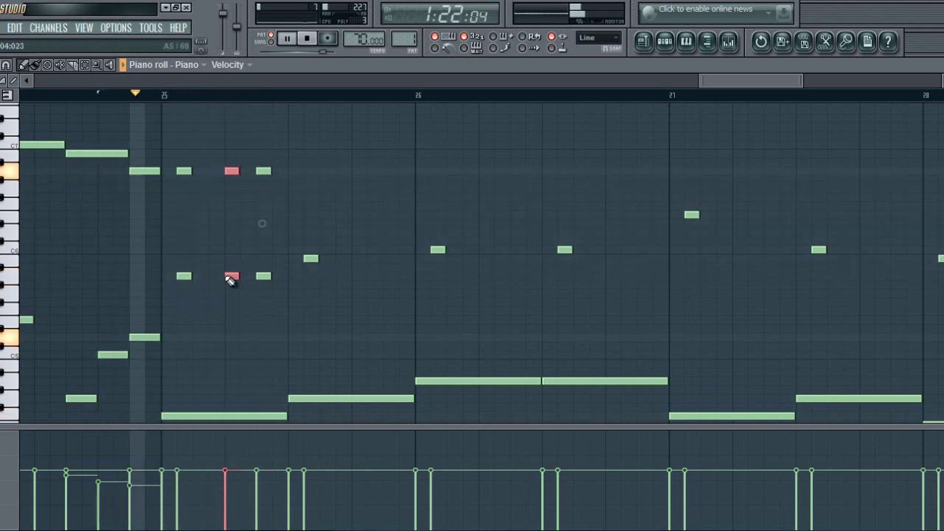
{"action": "key", "text": "space"}
{"action": "left_click", "coordinate": [163, 95]}
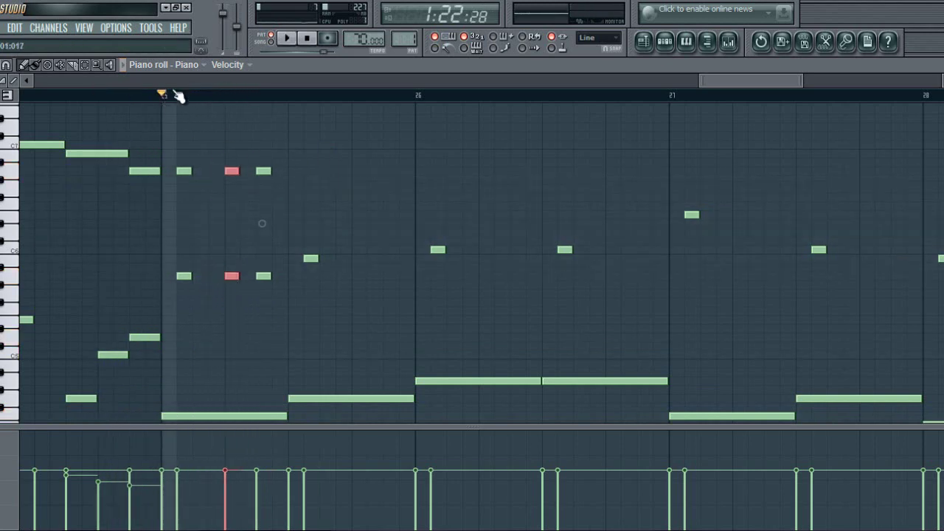
Delete the A5 and A6 figure in bar 25 and all remaining notes from bar 25 through bar 28.
{"action": "left_click_drag", "start_coordinate": [175, 161], "coordinate": [284, 292]}
{"action": "key", "text": "Delete"}
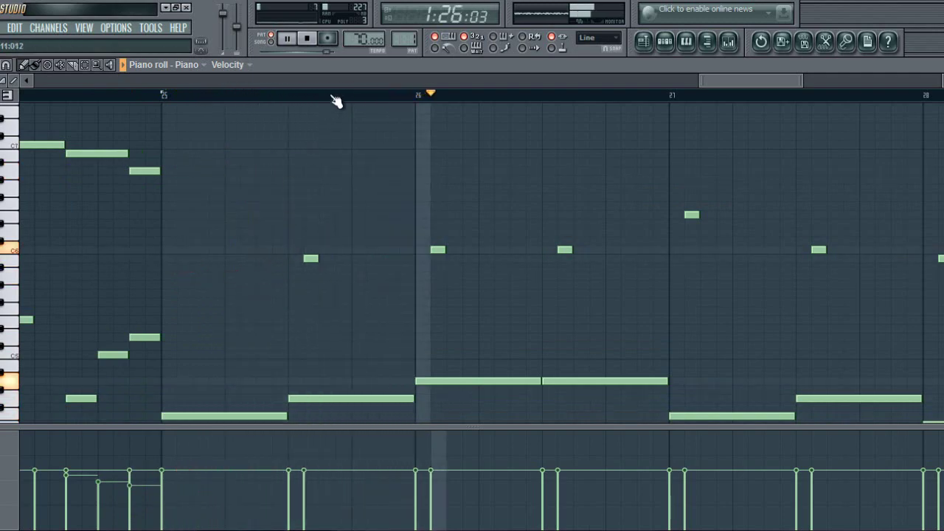
{"action": "scroll", "coordinate": [337, 100], "scroll_direction": "down", "scroll_amount": 3}
{"action": "scroll", "coordinate": [336, 100], "scroll_direction": "down", "scroll_amount": 2}
{"action": "left_click_drag", "start_coordinate": [488, 197], "coordinate": [713, 396]}
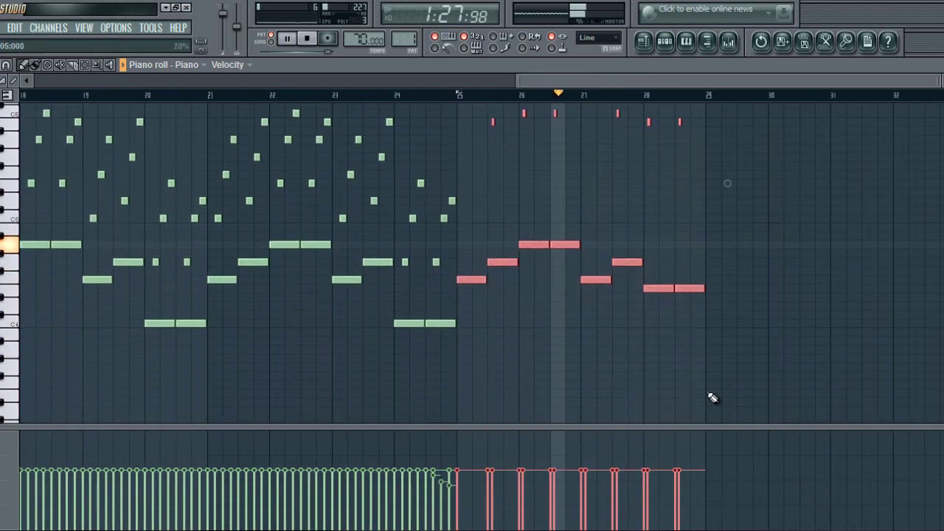
{"action": "key", "text": "Delete"}
Lengthen the B5 note that starts in bar 3 to the end of that bar during playback from the beginning.
{"action": "scroll", "coordinate": [365, 93], "scroll_direction": "down", "scroll_amount": 3}
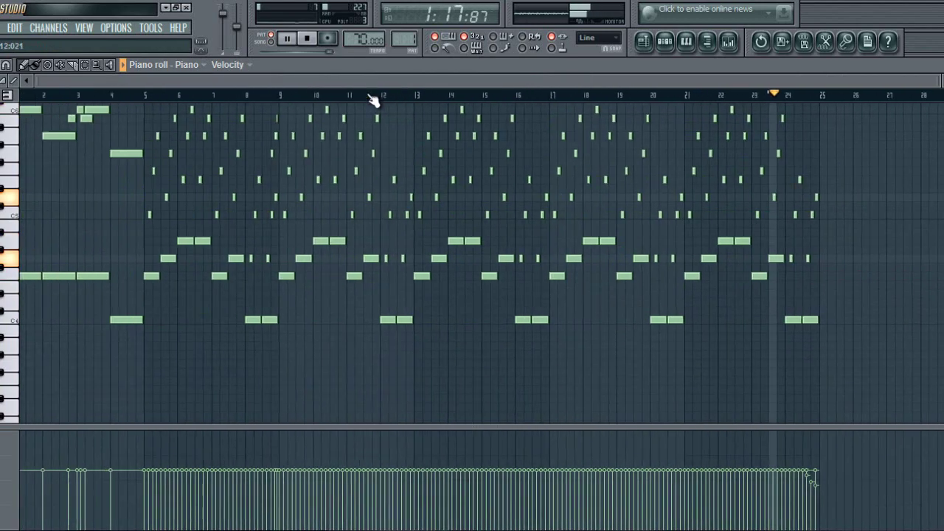
{"action": "scroll", "coordinate": [89, 267], "scroll_direction": "up", "scroll_amount": 5}
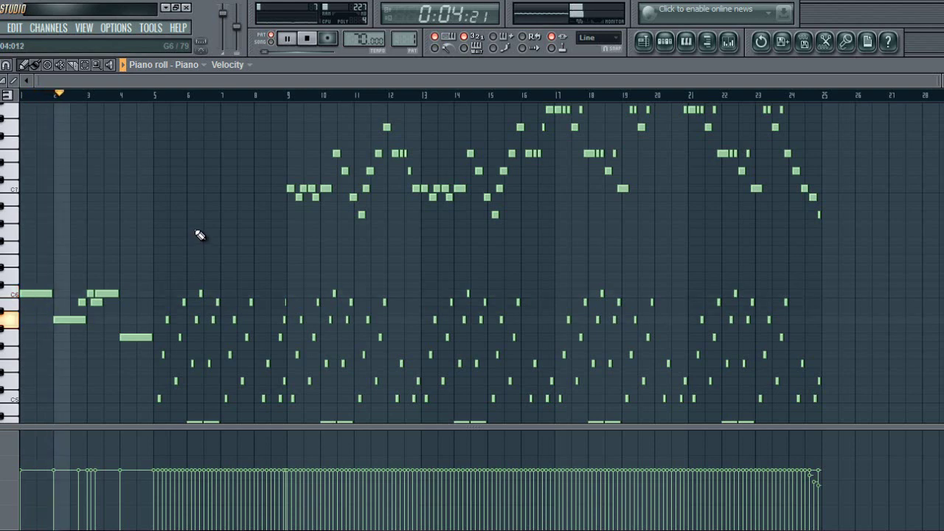
{"action": "scroll", "coordinate": [200, 235], "scroll_direction": "down", "scroll_amount": 4}
{"action": "scroll", "coordinate": [199, 234], "scroll_direction": "up", "scroll_amount": 3}
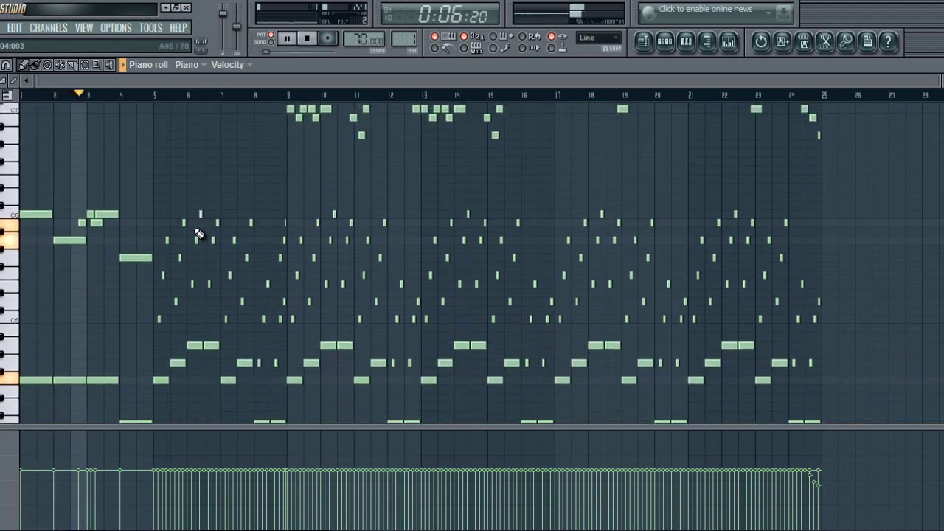
{"action": "scroll", "coordinate": [199, 233], "scroll_direction": "up", "scroll_amount": 1}
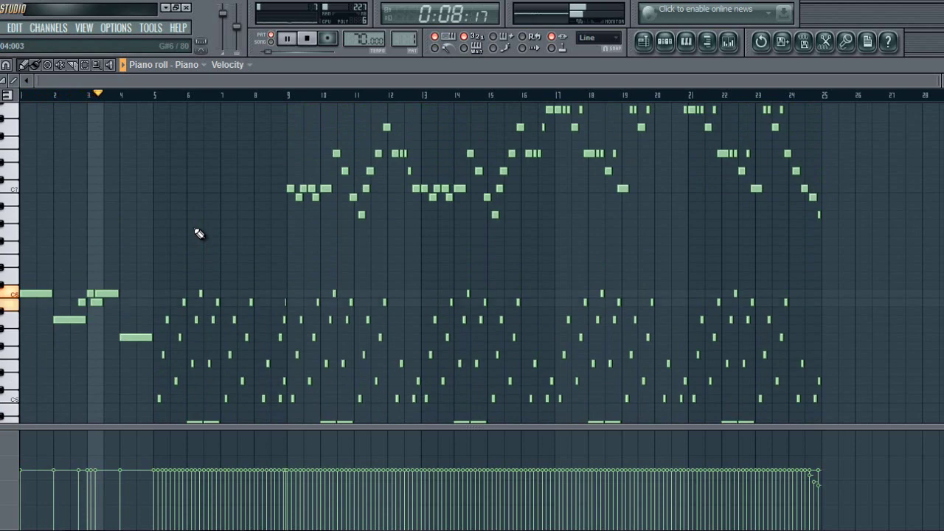
{"action": "scroll", "coordinate": [117, 99], "scroll_direction": "up", "scroll_amount": 3}
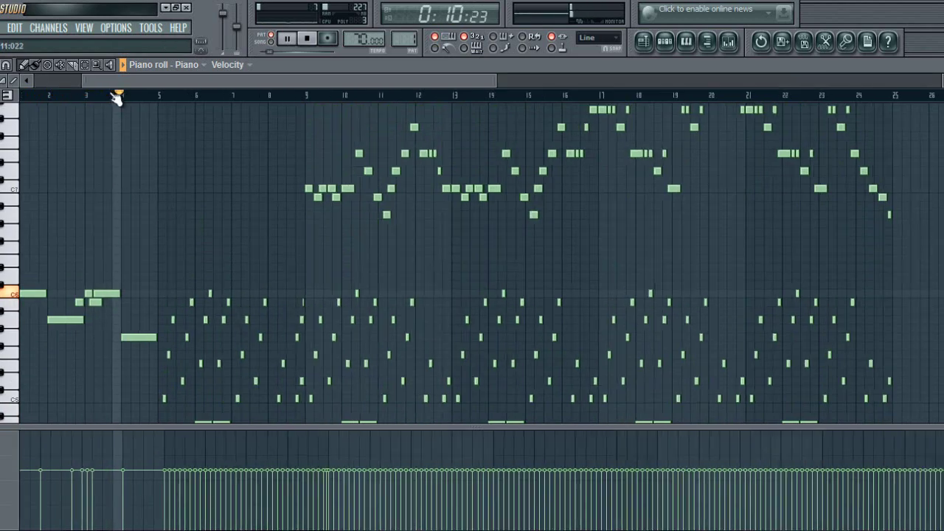
{"action": "left_click_drag", "start_coordinate": [91, 300], "coordinate": [142, 304]}
{"action": "left_click", "coordinate": [282, 206]}
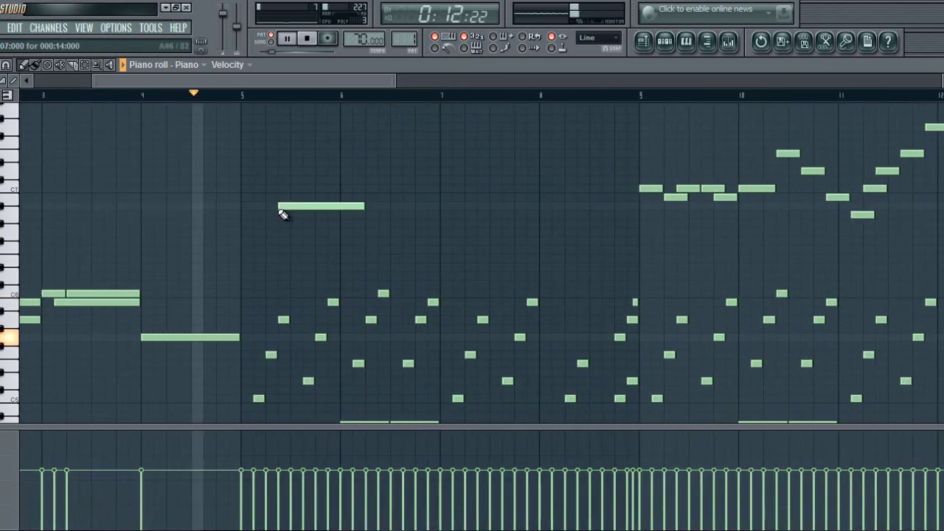
{"action": "right_click", "coordinate": [285, 208]}
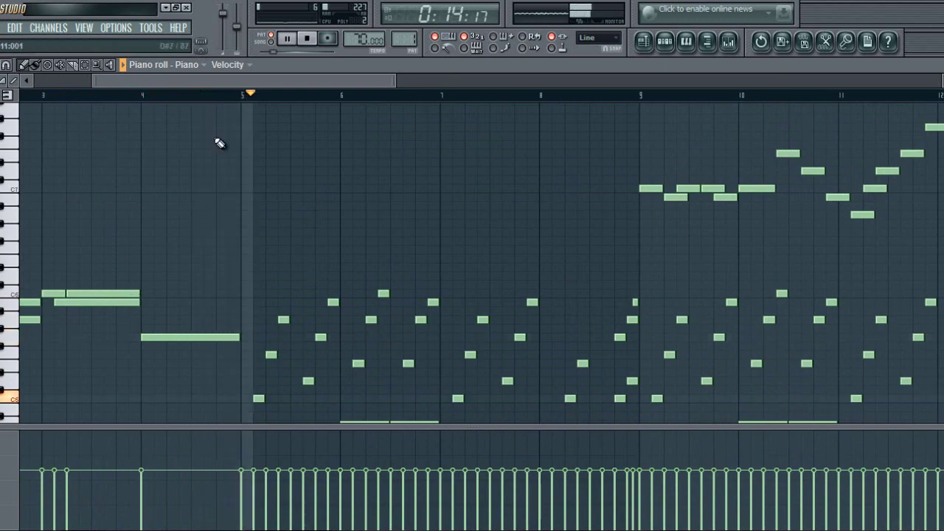
Play back the piece from bar 5 to bar 22, examining the melody above the arpeggios and bass notes.
{"action": "scroll", "coordinate": [242, 99], "scroll_direction": "down", "scroll_amount": 3}
{"action": "scroll", "coordinate": [258, 169], "scroll_direction": "down", "scroll_amount": 4}
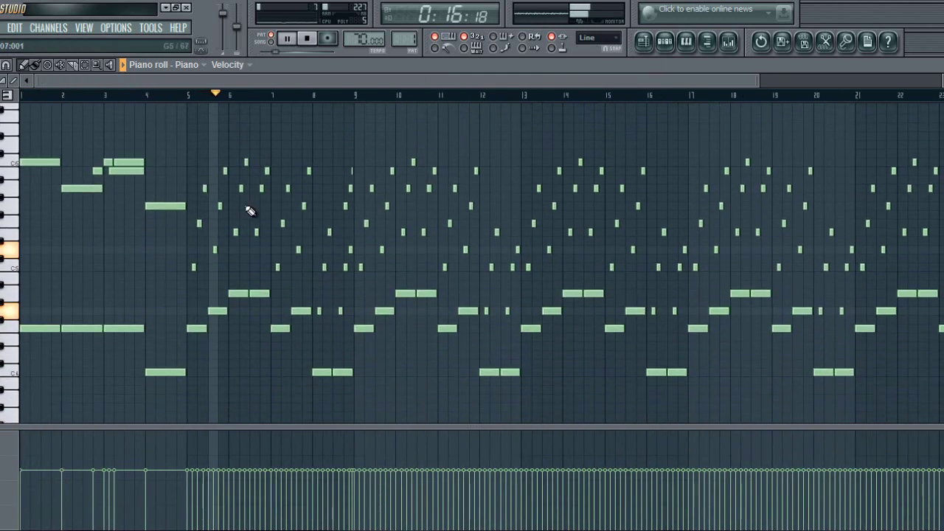
{"action": "scroll", "coordinate": [249, 213], "scroll_direction": "up", "scroll_amount": 4}
{"action": "scroll", "coordinate": [248, 223], "scroll_direction": "down", "scroll_amount": 3}
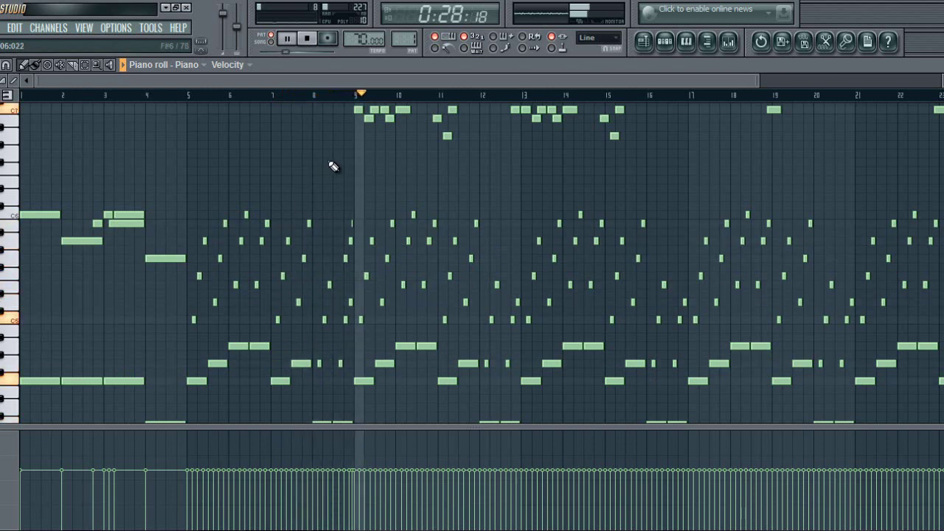
{"action": "scroll", "coordinate": [362, 106], "scroll_direction": "up", "scroll_amount": 5}
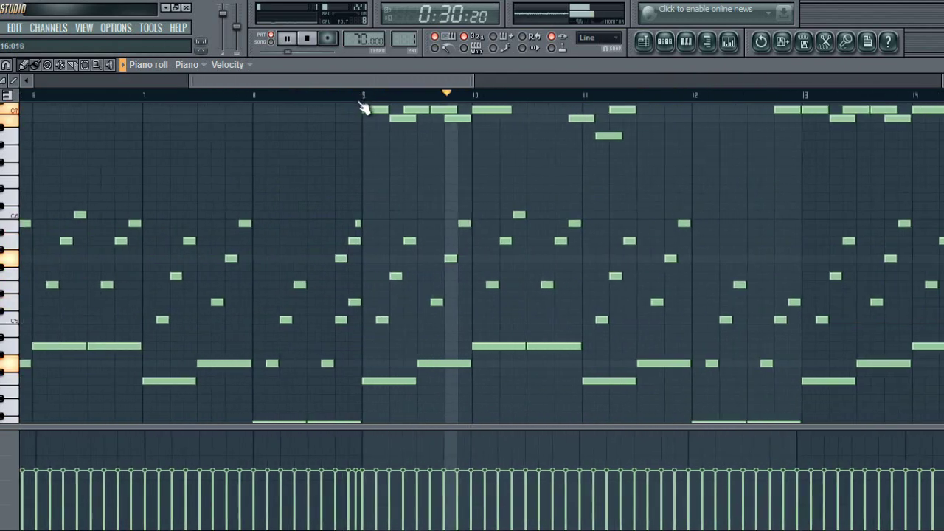
{"action": "scroll", "coordinate": [363, 106], "scroll_direction": "down", "scroll_amount": 5}
{"action": "scroll", "coordinate": [316, 169], "scroll_direction": "up", "scroll_amount": 2}
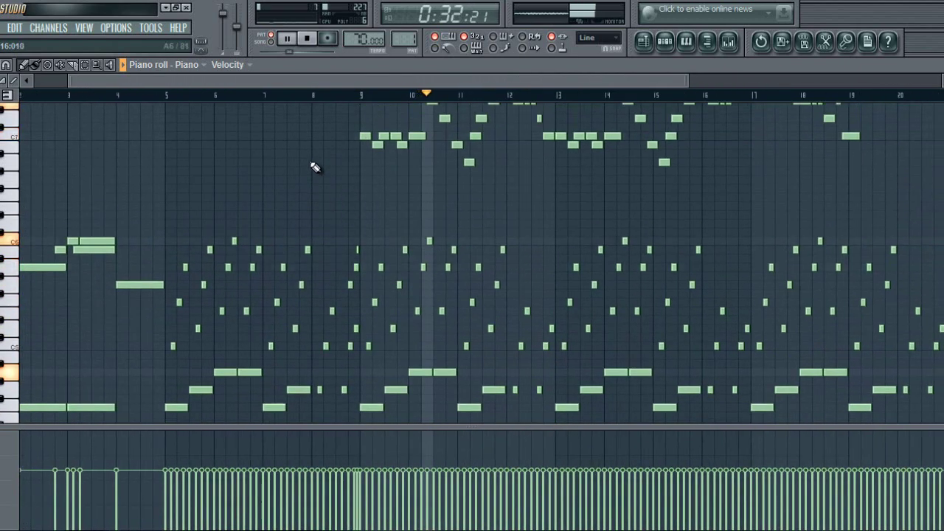
{"action": "scroll", "coordinate": [315, 167], "scroll_direction": "up", "scroll_amount": 3}
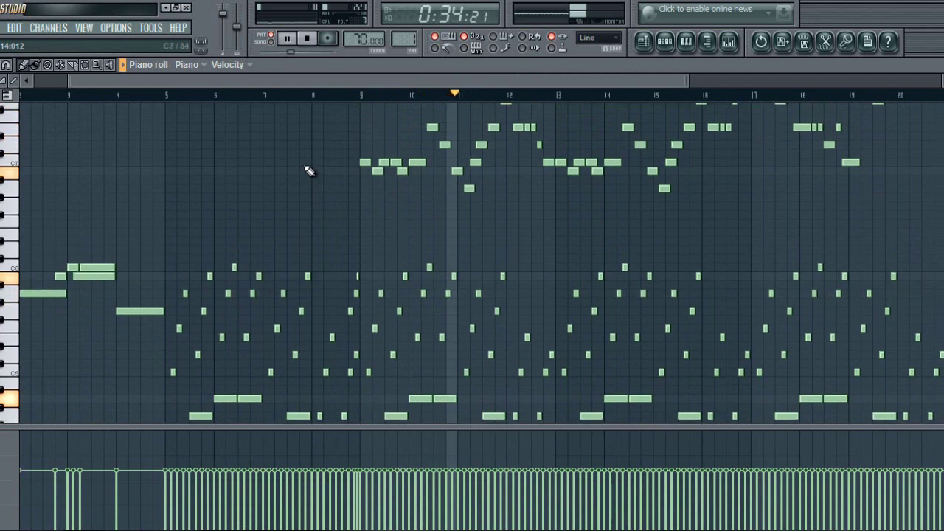
{"action": "scroll", "coordinate": [288, 204], "scroll_direction": "up", "scroll_amount": 15}
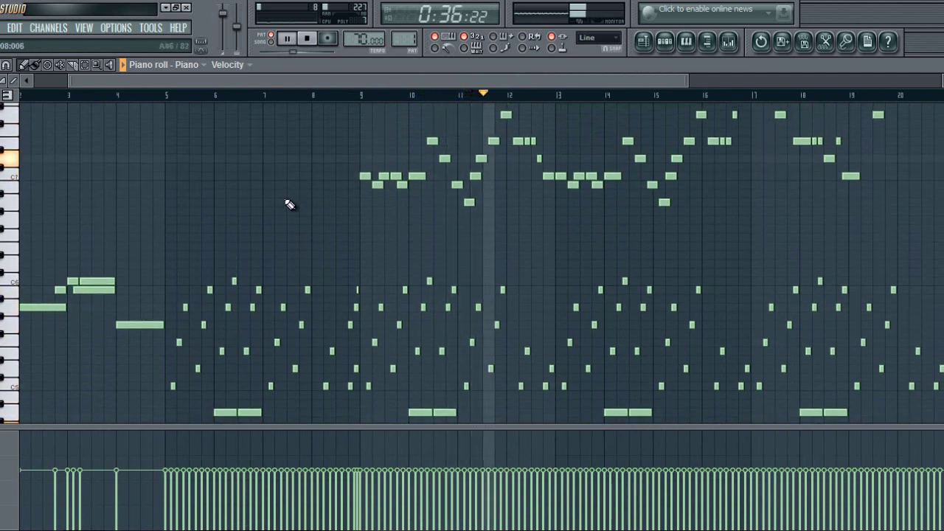
{"action": "scroll", "coordinate": [289, 206], "scroll_direction": "down", "scroll_amount": 15}
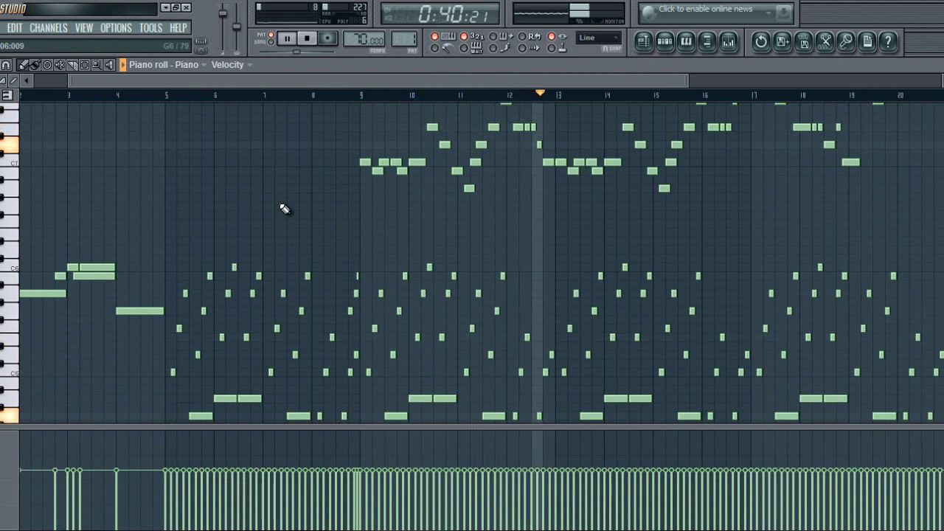
{"action": "scroll", "coordinate": [285, 209], "scroll_direction": "up", "scroll_amount": 9}
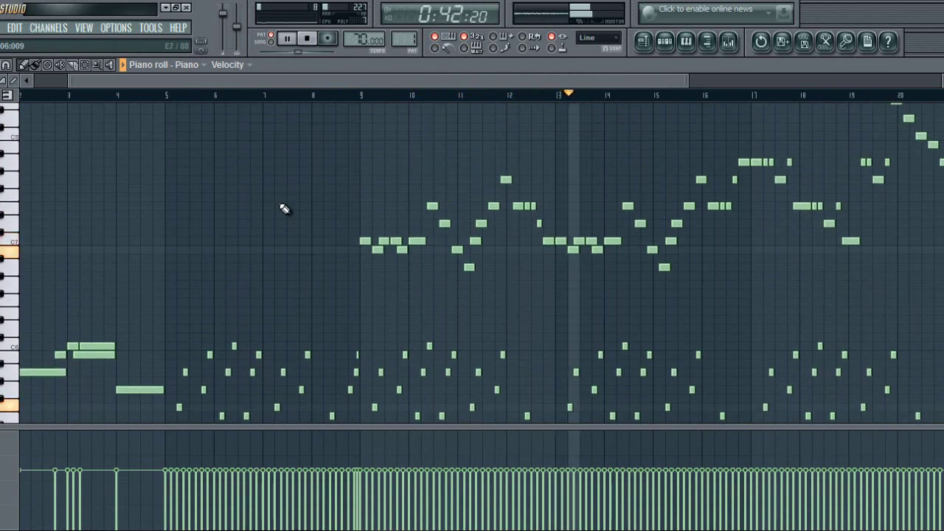
{"action": "scroll", "coordinate": [363, 101], "scroll_direction": "down", "scroll_amount": 2}
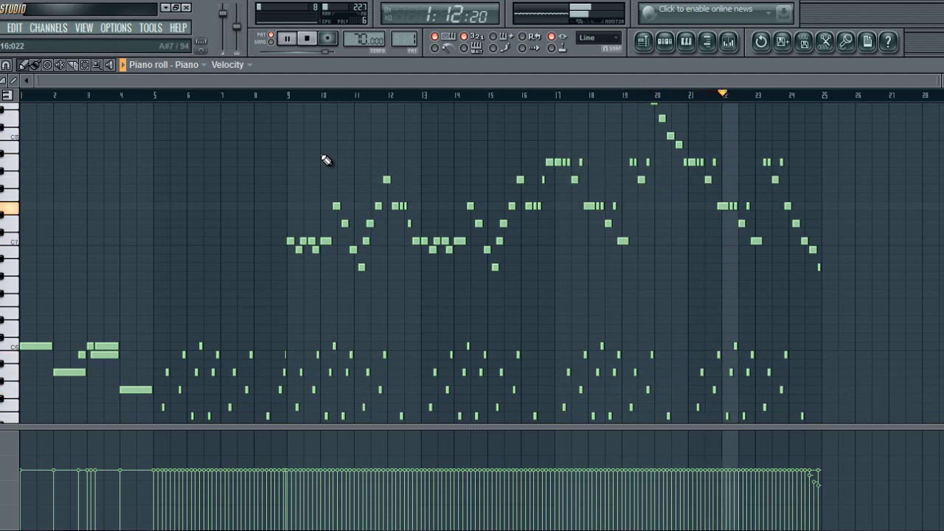
Try A5 and A6 notes fourteen sixteenths long at bar 25, shift the lower one to F5, and replay from bar 24.
{"action": "left_click_drag", "start_coordinate": [530, 75], "coordinate": [847, 95]}
{"action": "scroll", "coordinate": [627, 198], "scroll_direction": "down", "scroll_amount": 4}
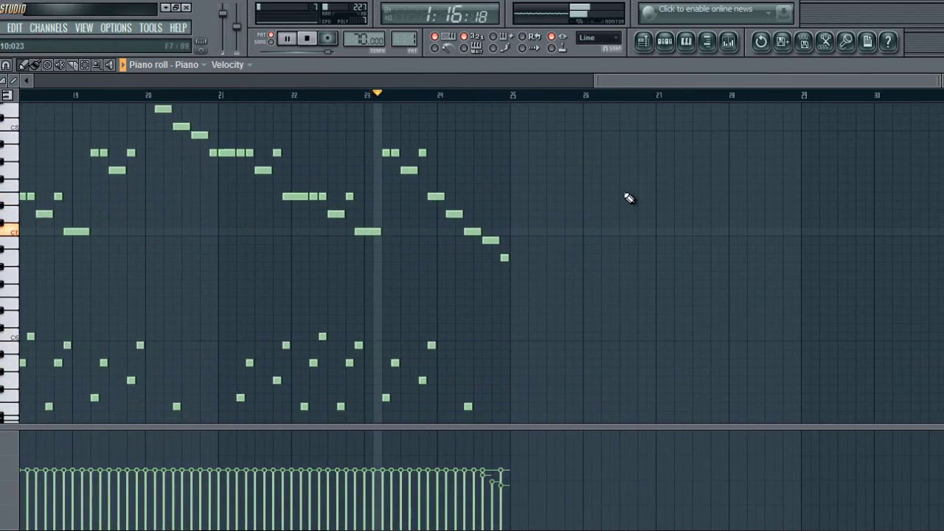
{"action": "mouse_move", "coordinate": [510, 266]}
{"action": "left_mouse_down"}
{"action": "mouse_move", "coordinate": [585, 273]}
{"action": "mouse_move", "coordinate": [570, 282]}
{"action": "left_mouse_up"}
{"action": "left_click", "coordinate": [516, 162]}
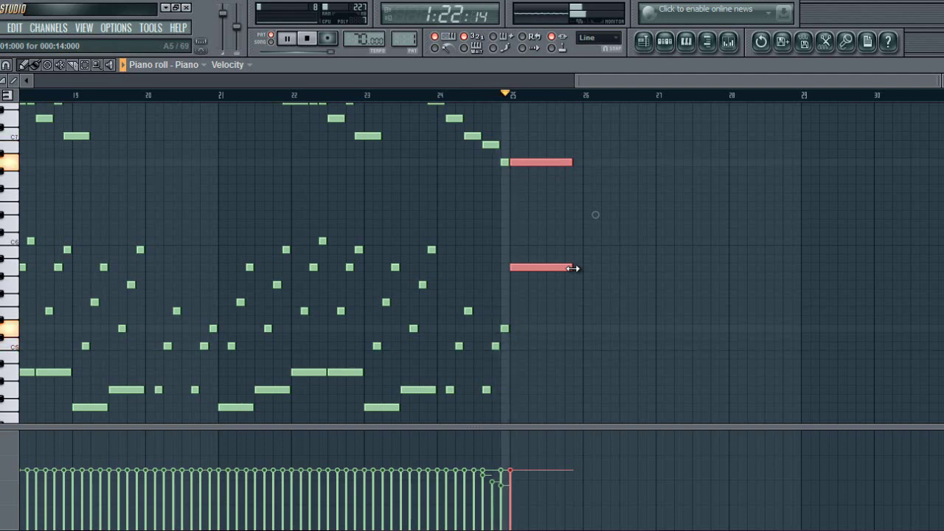
{"action": "left_click", "coordinate": [565, 249]}
{"action": "right_click", "coordinate": [566, 248]}
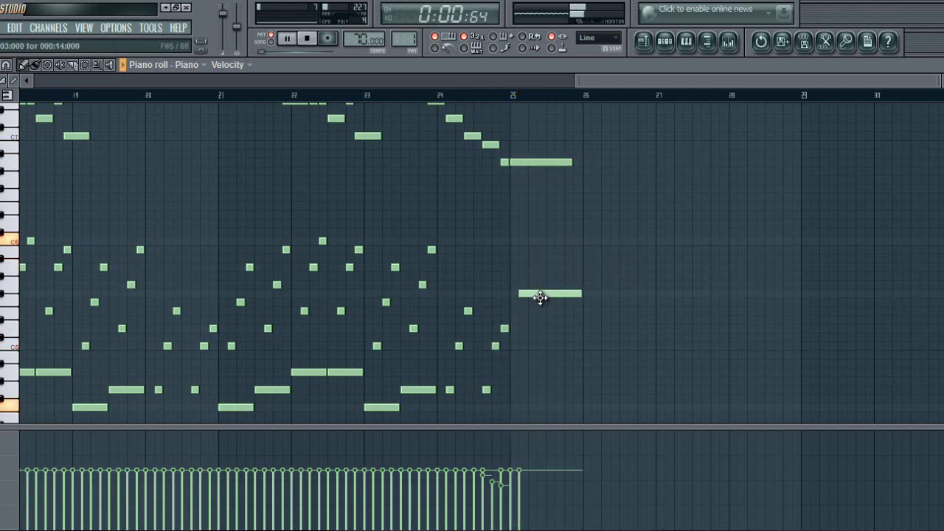
{"action": "left_click", "coordinate": [459, 96]}
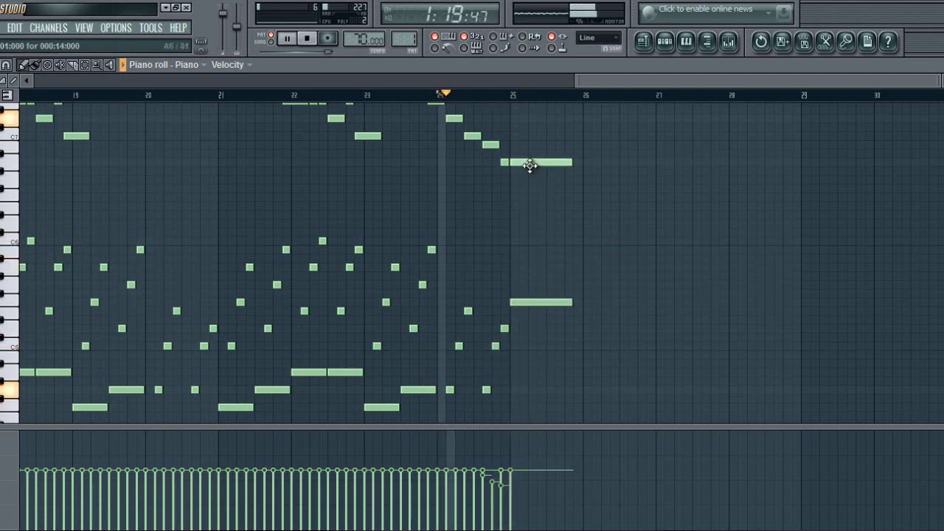
Lower bar 25's upper note to F6 and its lower note to F4, replaying bar 24 between the changes.
{"action": "left_click_drag", "start_coordinate": [530, 166], "coordinate": [561, 342]}
{"action": "left_click", "coordinate": [629, 324], "text": "ctrl"}
{"action": "key", "text": "space"}
{"action": "key", "text": "space"}
{"action": "scroll", "coordinate": [530, 301], "scroll_direction": "down", "scroll_amount": 1}
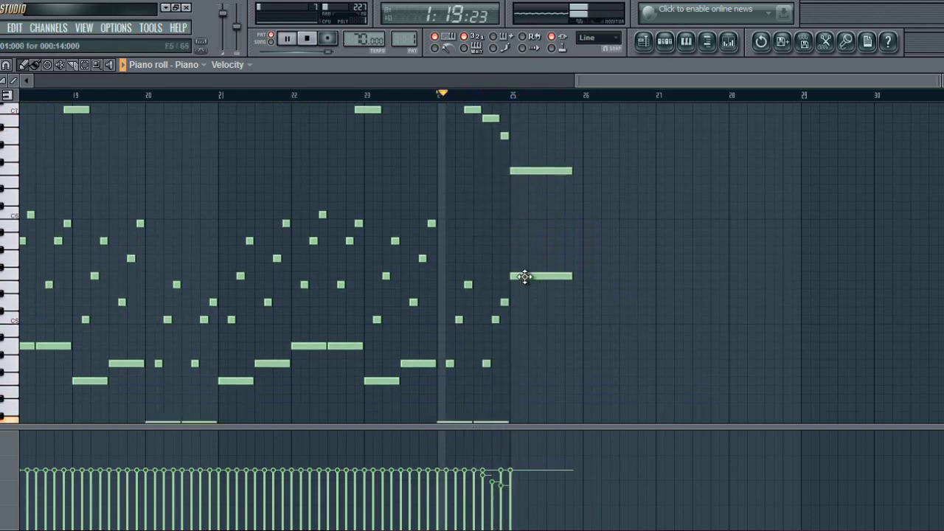
{"action": "left_click_drag", "start_coordinate": [524, 277], "coordinate": [588, 426]}
{"action": "key", "text": "space"}
{"action": "key", "text": "space"}
{"action": "key", "text": "space"}
{"action": "key", "text": "space"}
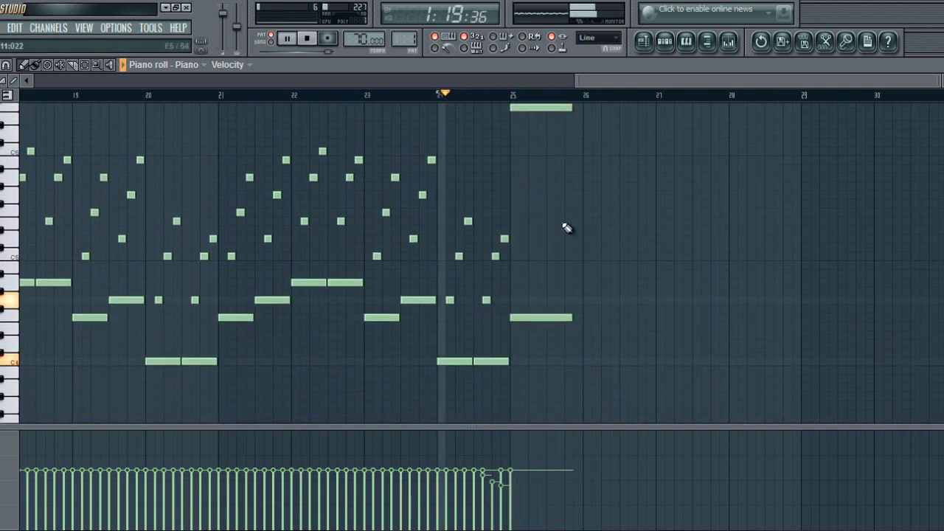
Replace bar 25's F6 with C6 and lengthen both the C6 and F4 notes to two bars.
{"action": "right_click", "coordinate": [538, 109]}
{"action": "left_click", "coordinate": [514, 150]}
{"action": "left_click_drag", "start_coordinate": [523, 131], "coordinate": [658, 337]}
{"action": "left_click", "coordinate": [560, 243]}
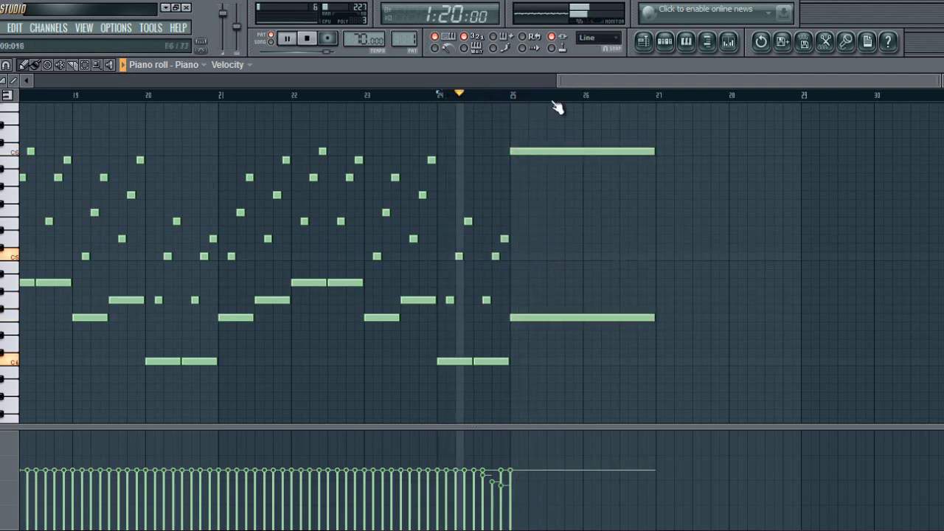
Remove the two-bar C6, try a delayed C6 in its place, and clear it and the F4 from bar 25.
{"action": "scroll", "coordinate": [558, 108], "scroll_direction": "up", "scroll_amount": 2}
{"action": "right_click", "coordinate": [521, 151]}
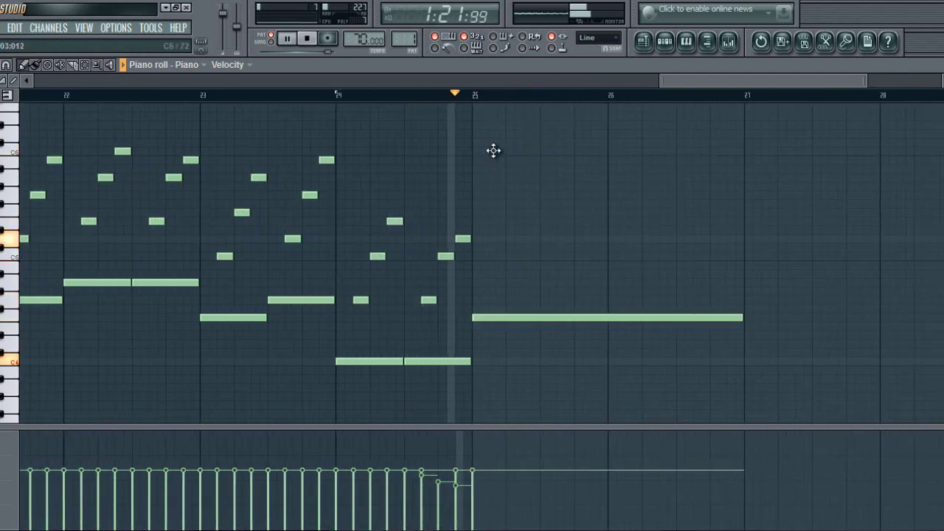
{"action": "left_click_drag", "start_coordinate": [487, 150], "coordinate": [495, 150]}
{"action": "right_click", "coordinate": [514, 158]}
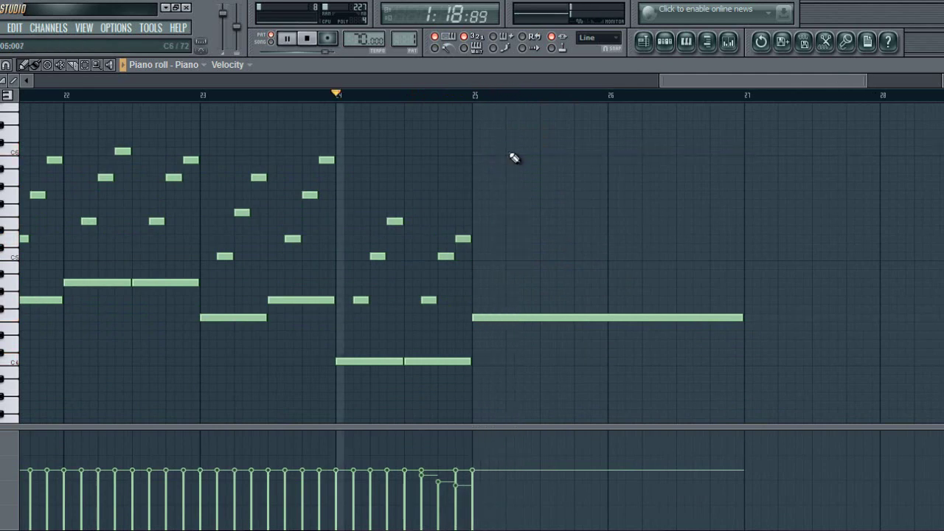
{"action": "right_click", "coordinate": [523, 317]}
Lengthen the final A6, D5 and C4 notes of bar 24 to the middle of bar 25.
{"action": "scroll", "coordinate": [499, 129], "scroll_direction": "up", "scroll_amount": 5}
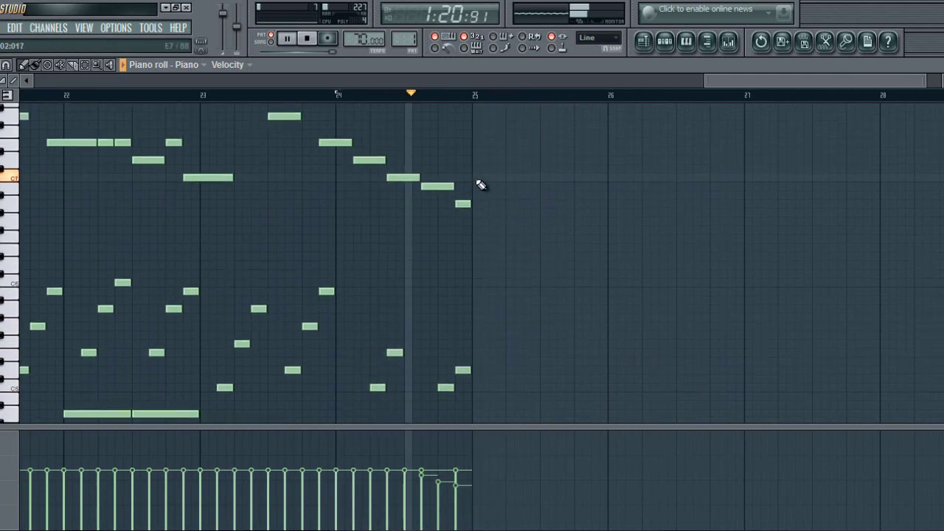
{"action": "left_click_drag", "start_coordinate": [475, 182], "coordinate": [493, 429]}
{"action": "left_click_drag", "start_coordinate": [471, 347], "coordinate": [538, 358]}
Add two-bar F4 and F6 notes starting in the middle of bar 25, and replay from the end of bar 24.
{"action": "left_click", "coordinate": [575, 322]}
{"action": "left_click", "coordinate": [545, 313]}
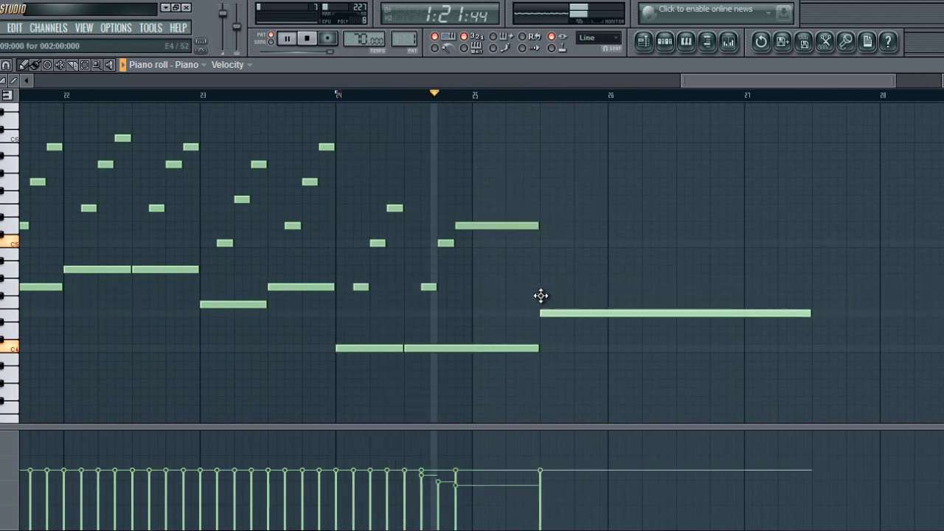
{"action": "left_click_drag", "start_coordinate": [541, 296], "coordinate": [542, 314]}
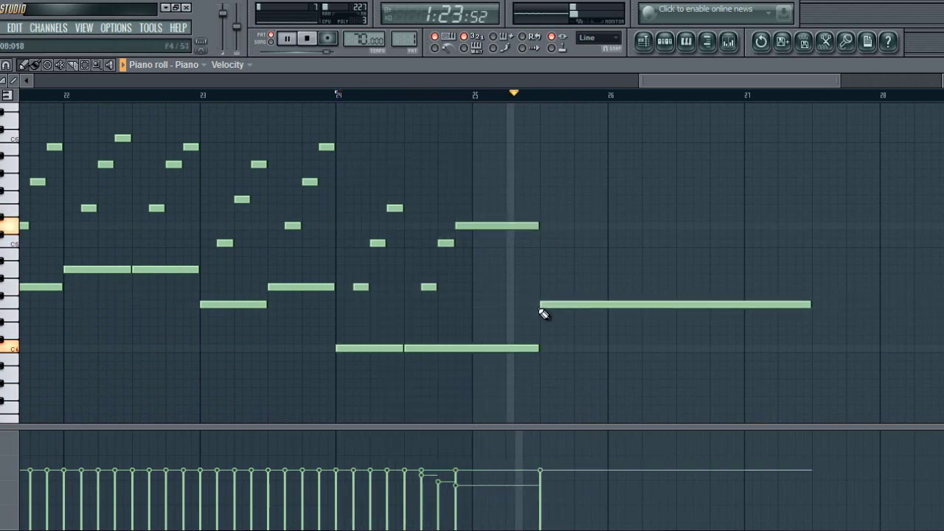
{"action": "scroll", "coordinate": [542, 313], "scroll_direction": "up", "scroll_amount": 3}
{"action": "mouse_move", "coordinate": [546, 245]}
{"action": "left_mouse_down"}
{"action": "mouse_move", "coordinate": [561, 250]}
{"action": "mouse_move", "coordinate": [541, 250]}
{"action": "left_mouse_up"}
{"action": "left_click", "coordinate": [458, 96]}
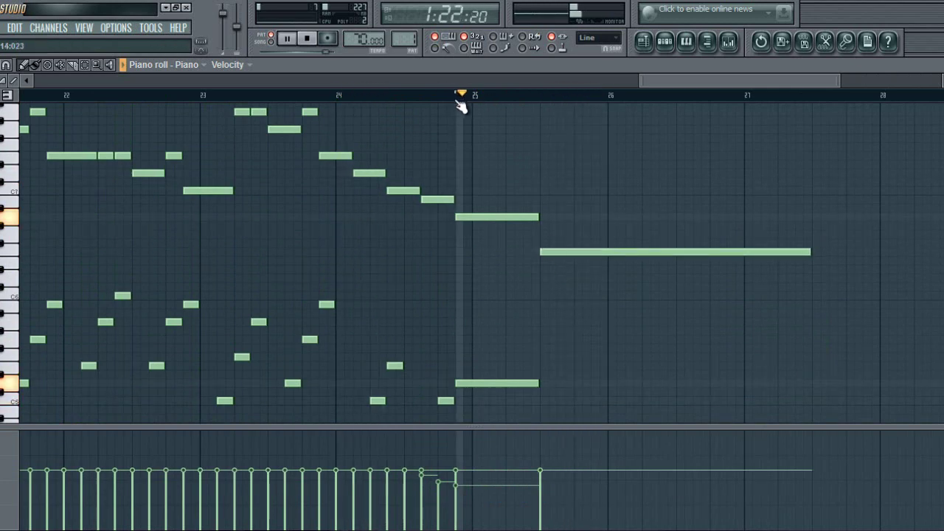
{"action": "scroll", "coordinate": [560, 140], "scroll_direction": "down", "scroll_amount": 2}
{"action": "left_click", "coordinate": [614, 165]}
{"action": "scroll", "coordinate": [630, 218], "scroll_direction": "down", "scroll_amount": 5}
{"action": "scroll", "coordinate": [631, 218], "scroll_direction": "up", "scroll_amount": 5}
{"action": "right_click", "coordinate": [662, 157]}
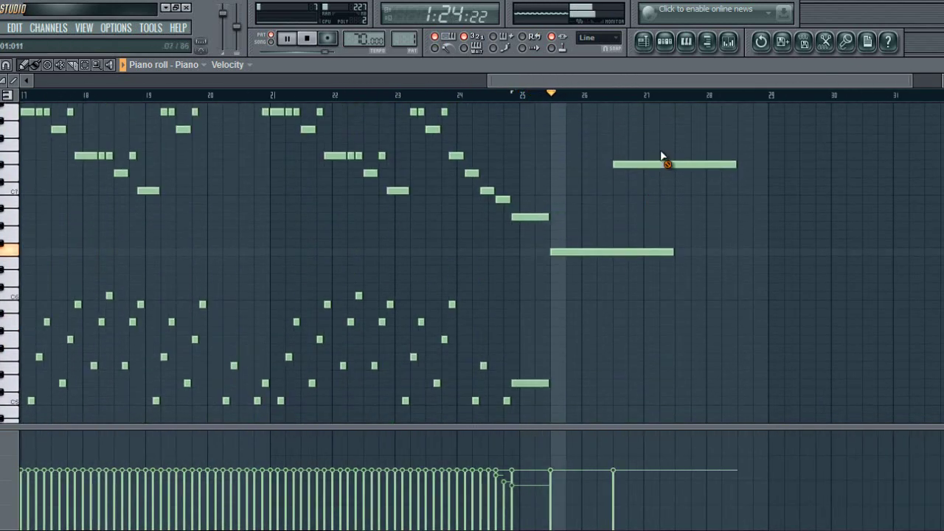
Try lowering the two-bar F6 in bar 25 to C6 and A5, replaying from around the start of bar 25.
{"action": "scroll", "coordinate": [590, 199], "scroll_direction": "down", "scroll_amount": 5}
{"action": "scroll", "coordinate": [568, 198], "scroll_direction": "up", "scroll_amount": 1}
{"action": "left_click_drag", "start_coordinate": [569, 198], "coordinate": [571, 243]}
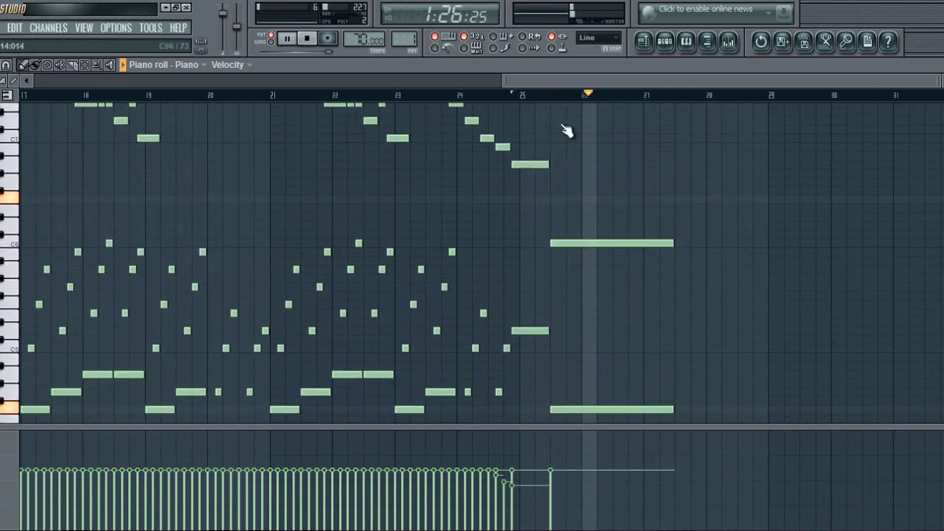
{"action": "left_click", "coordinate": [520, 97]}
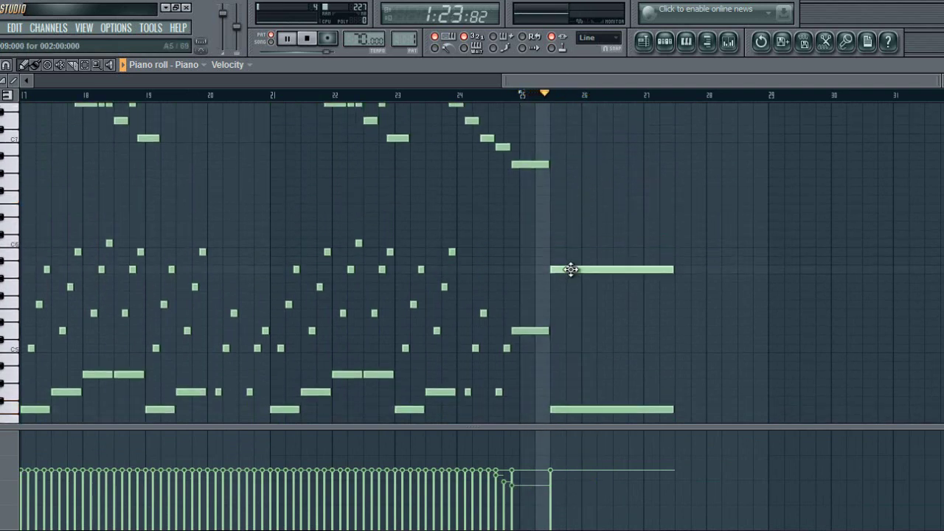
{"action": "left_click", "coordinate": [505, 97]}
{"action": "right_click", "coordinate": [570, 157]}
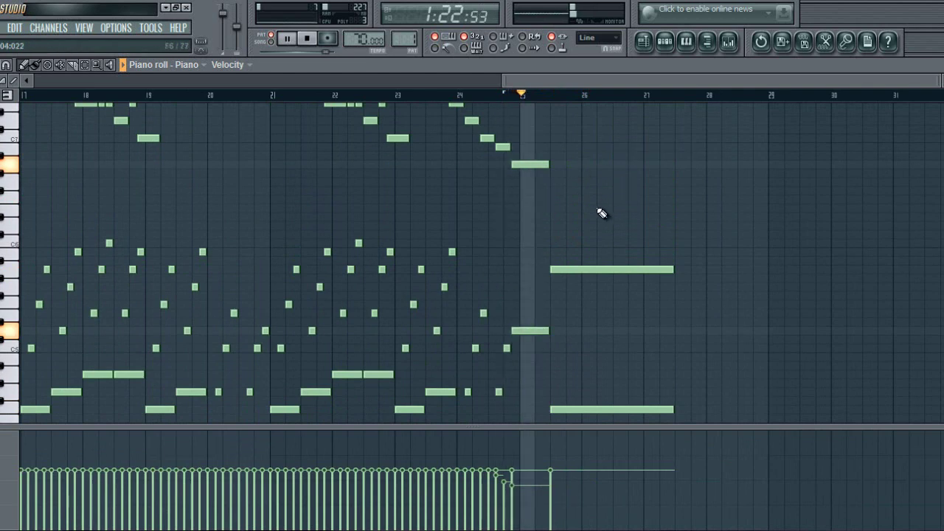
Raise the two-bar A5 above the final F4 to C6 and replay from bar 25.
{"action": "scroll", "coordinate": [599, 212], "scroll_direction": "down", "scroll_amount": 4}
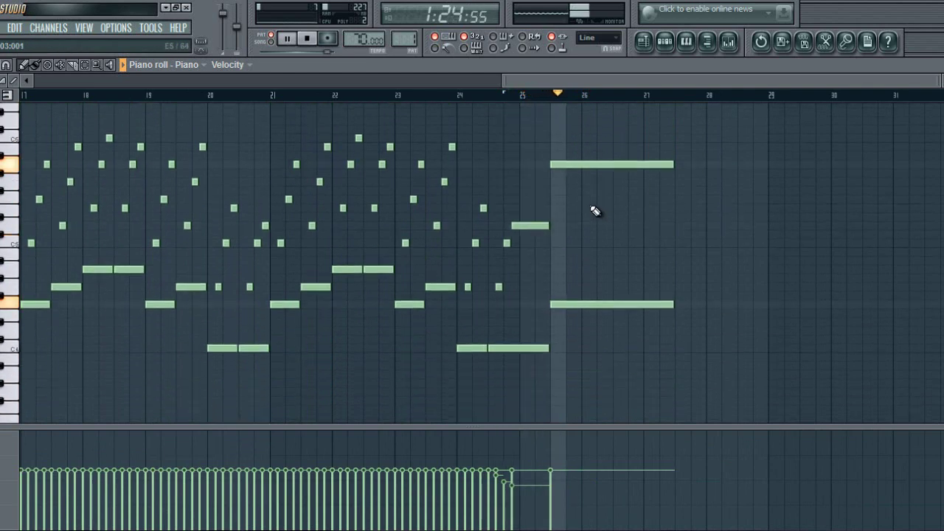
{"action": "scroll", "coordinate": [596, 165], "scroll_direction": "up", "scroll_amount": 3}
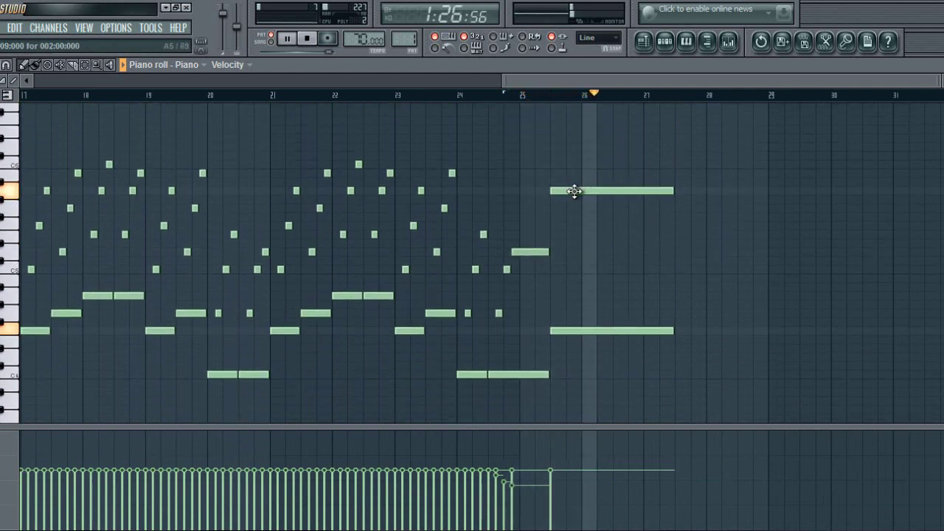
{"action": "left_click_drag", "start_coordinate": [576, 190], "coordinate": [574, 163]}
{"action": "left_click", "coordinate": [539, 97]}
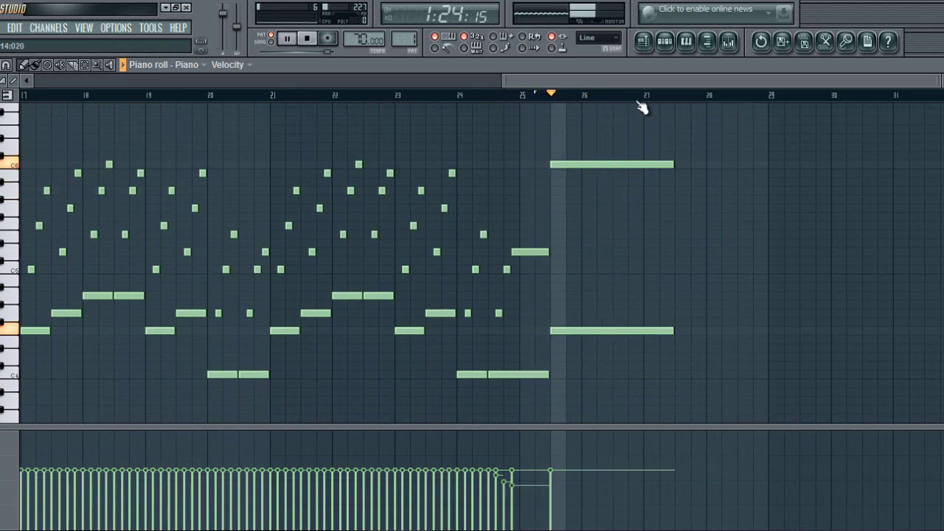
{"action": "scroll", "coordinate": [638, 99], "scroll_direction": "down", "scroll_amount": 4}
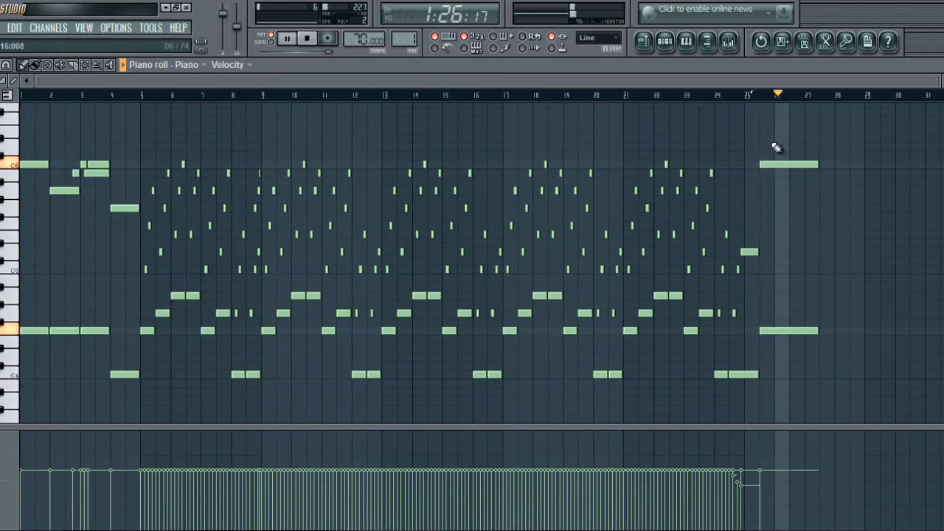
{"action": "left_click_drag", "start_coordinate": [783, 138], "coordinate": [835, 374]}
{"action": "left_click", "coordinate": [807, 295]}
{"action": "right_click", "coordinate": [807, 296]}
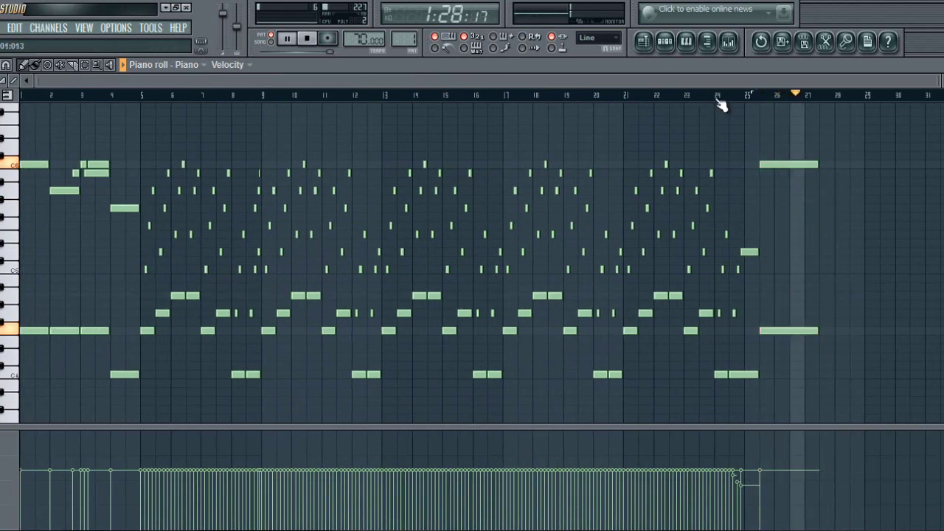
Play the whole piece from bar 1 and review the melody, accompaniment and final chord.
{"action": "scroll", "coordinate": [726, 155], "scroll_direction": "up", "scroll_amount": 6}
{"action": "scroll", "coordinate": [697, 151], "scroll_direction": "down", "scroll_amount": 2}
{"action": "key", "text": "space"}
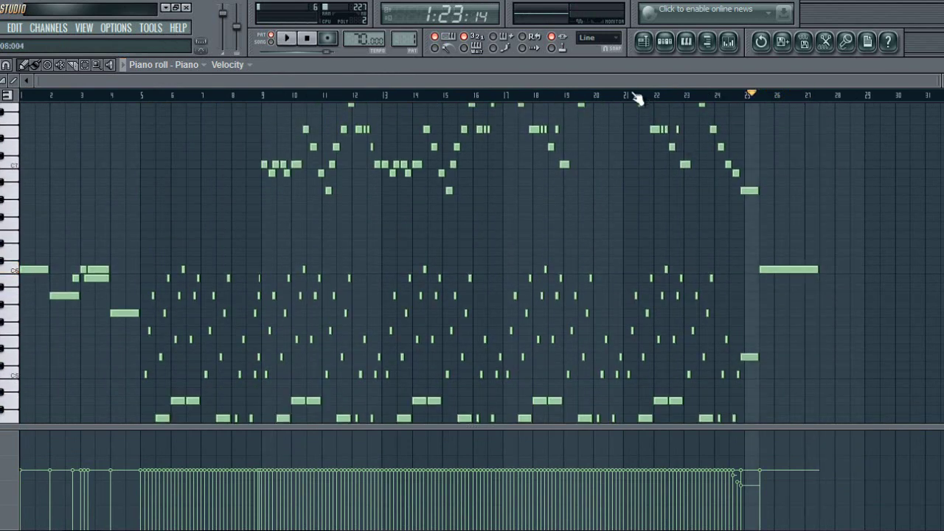
{"action": "left_click_drag", "start_coordinate": [639, 99], "coordinate": [21, 96]}
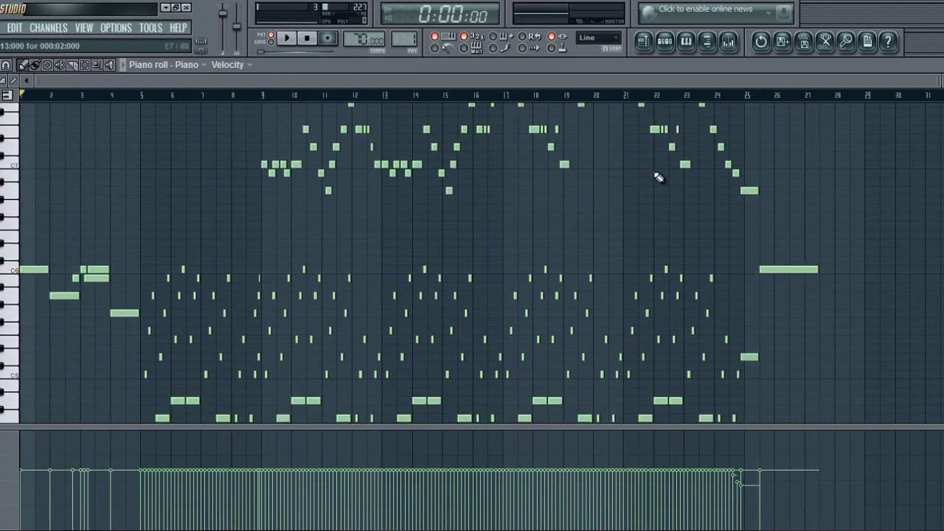
{"action": "scroll", "coordinate": [625, 185], "scroll_direction": "up", "scroll_amount": 4}
{"action": "key", "text": "space"}
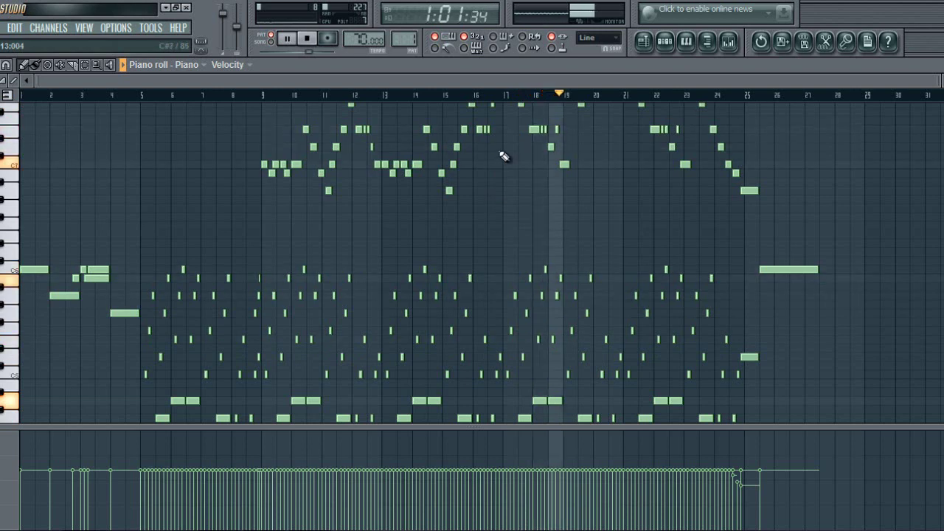
{"action": "scroll", "coordinate": [565, 170], "scroll_direction": "up", "scroll_amount": 3}
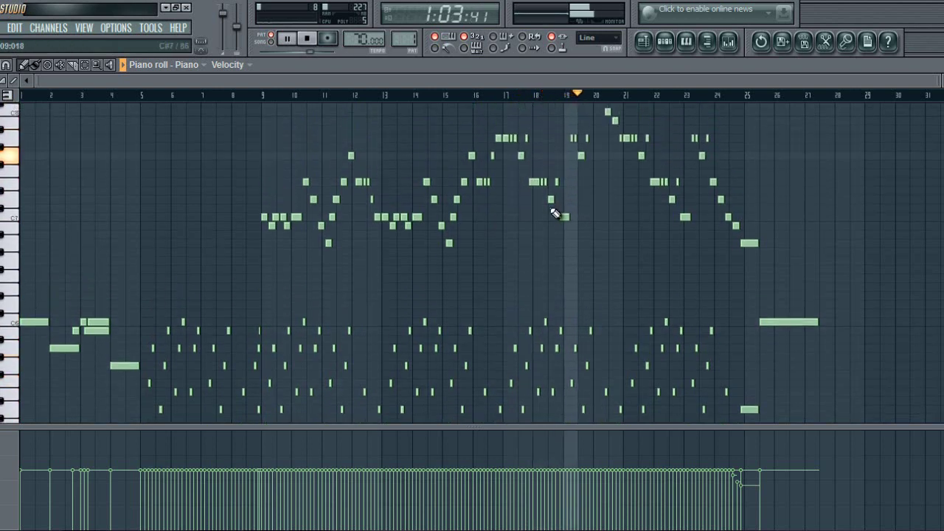
{"action": "scroll", "coordinate": [548, 220], "scroll_direction": "up", "scroll_amount": 3}
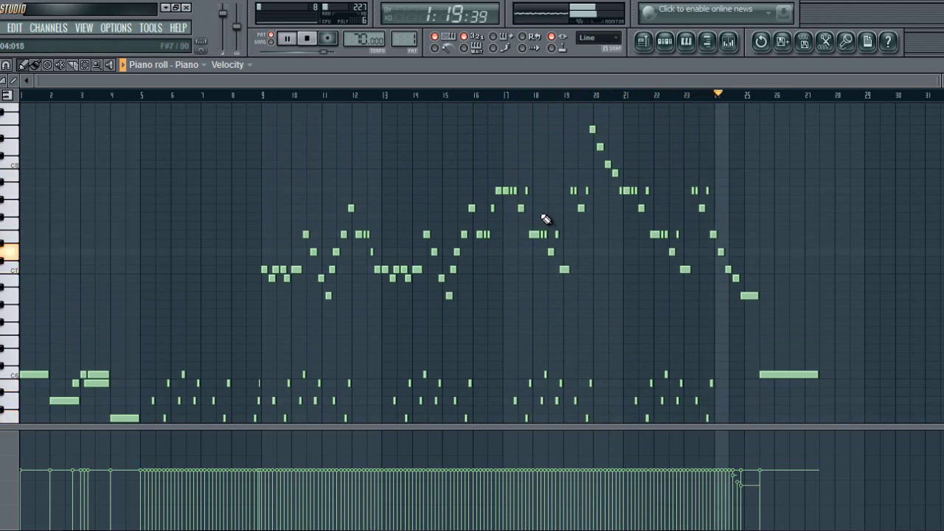
{"action": "scroll", "coordinate": [543, 221], "scroll_direction": "down", "scroll_amount": 4}
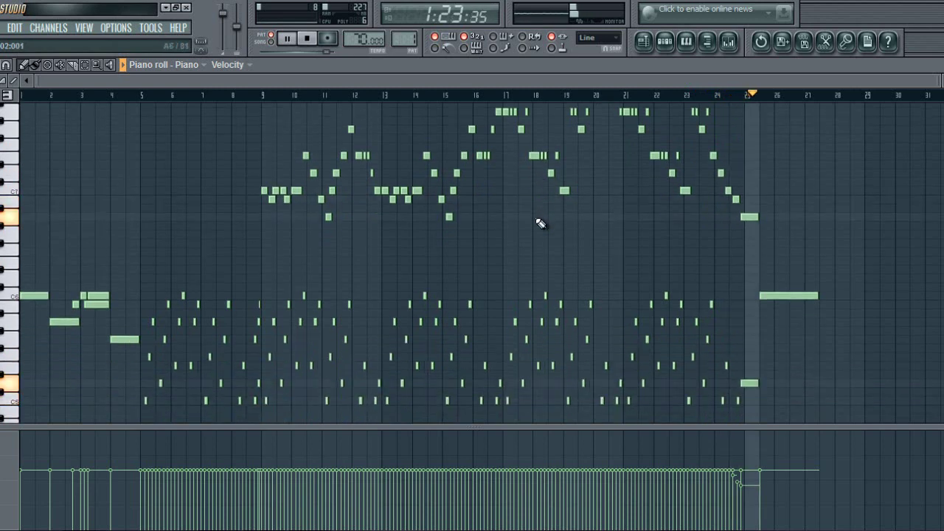
{"action": "scroll", "coordinate": [540, 223], "scroll_direction": "down", "scroll_amount": 7}
{"action": "scroll", "coordinate": [668, 209], "scroll_direction": "up", "scroll_amount": 5}
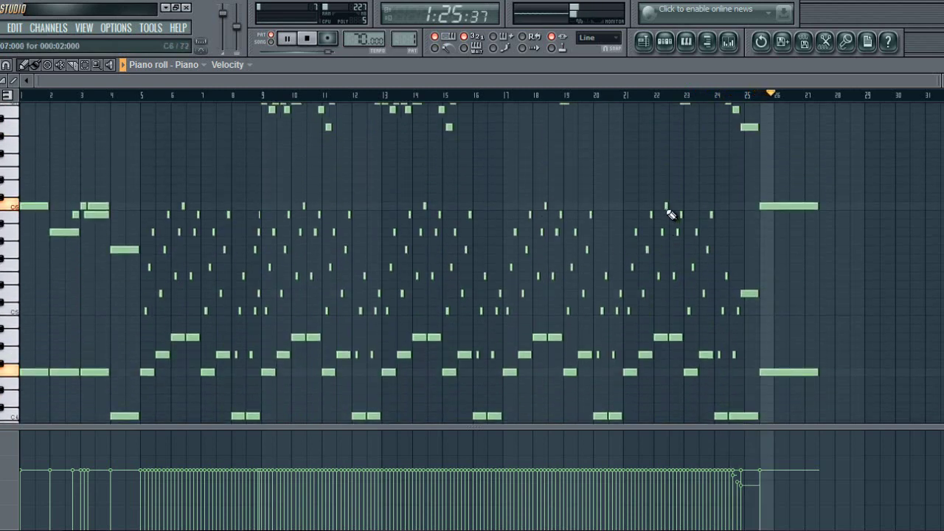
{"action": "scroll", "coordinate": [776, 213], "scroll_direction": "down", "scroll_amount": 3}
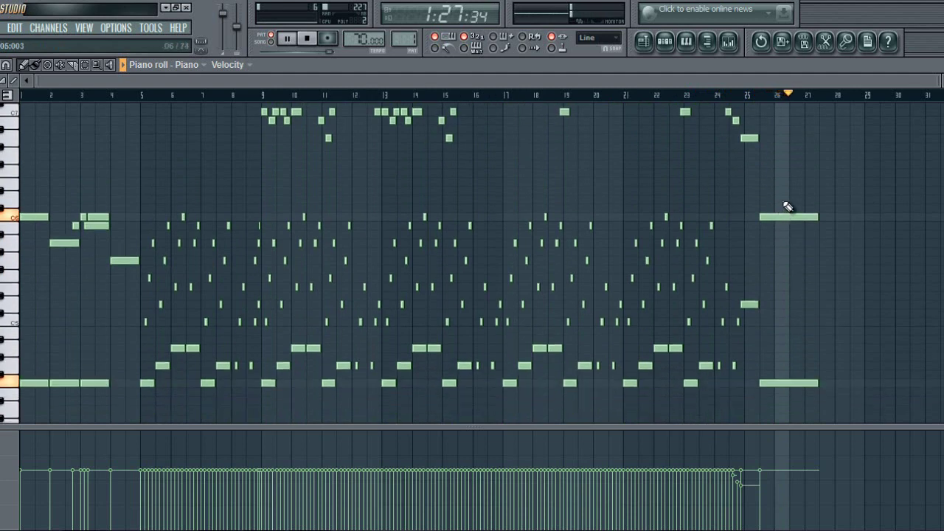
Delete the final two-bar C6 and F4 notes and restart playback from bar 24.
{"action": "right_click", "coordinate": [790, 216]}
{"action": "right_click", "coordinate": [800, 383]}
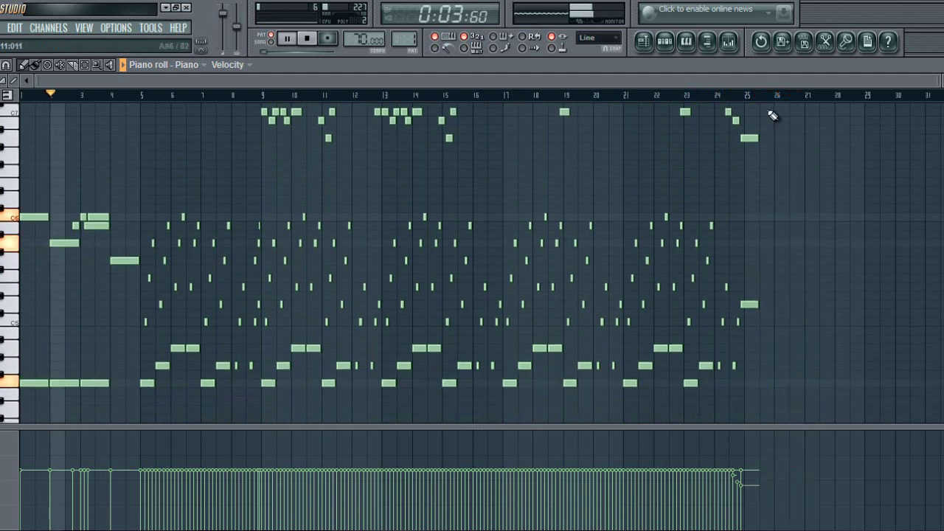
{"action": "left_click_drag", "start_coordinate": [731, 95], "coordinate": [720, 101]}
Lengthen the held A6, D5 and C4 notes together to the middle of bar 26 and deselect them.
{"action": "left_click_drag", "start_coordinate": [761, 137], "coordinate": [789, 516]}
{"action": "left_click_drag", "start_coordinate": [760, 276], "coordinate": [794, 276]}
{"action": "scroll", "coordinate": [822, 310], "scroll_direction": "up", "scroll_amount": 3}
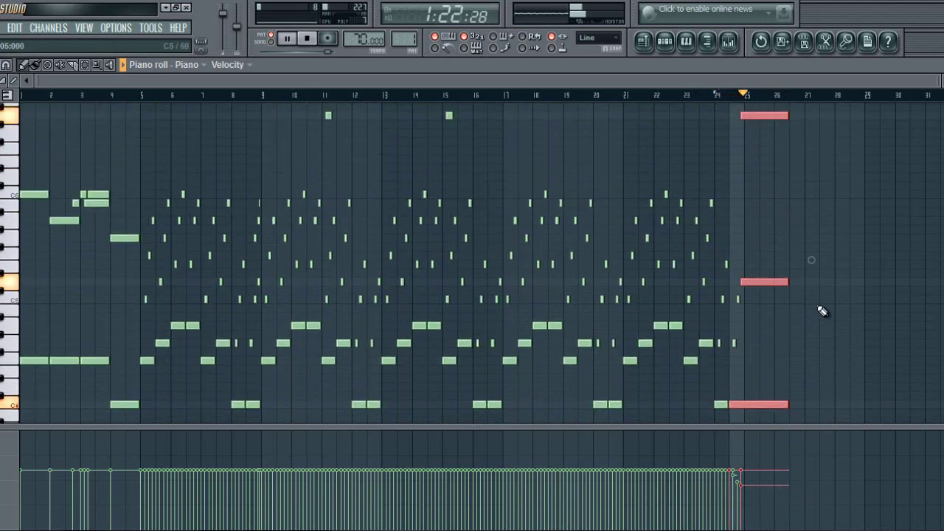
{"action": "left_click", "coordinate": [826, 311]}
{"action": "scroll", "coordinate": [819, 301], "scroll_direction": "up", "scroll_amount": 3}
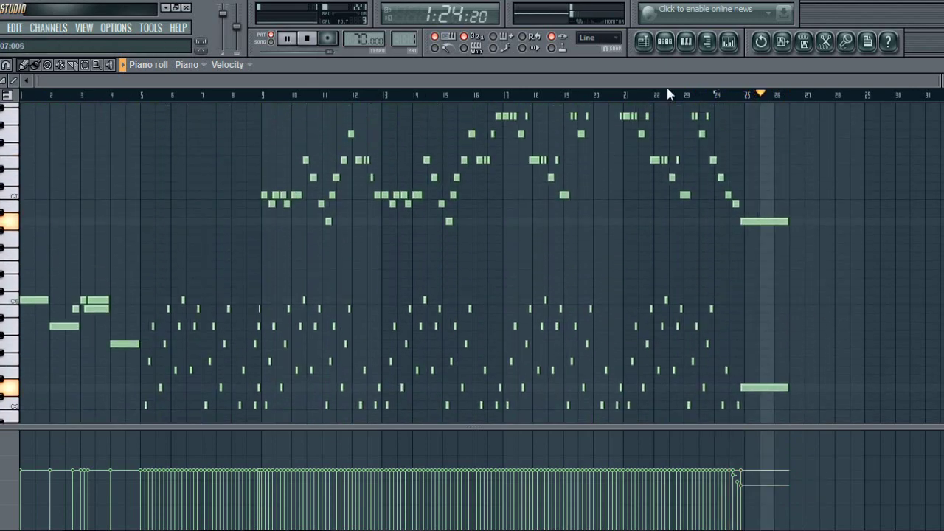
Stop playback and return the playhead to the start of the song.
{"action": "scroll", "coordinate": [667, 88], "scroll_direction": "right", "scroll_amount": 5}
{"action": "scroll", "coordinate": [663, 101], "scroll_direction": "left", "scroll_amount": 6}
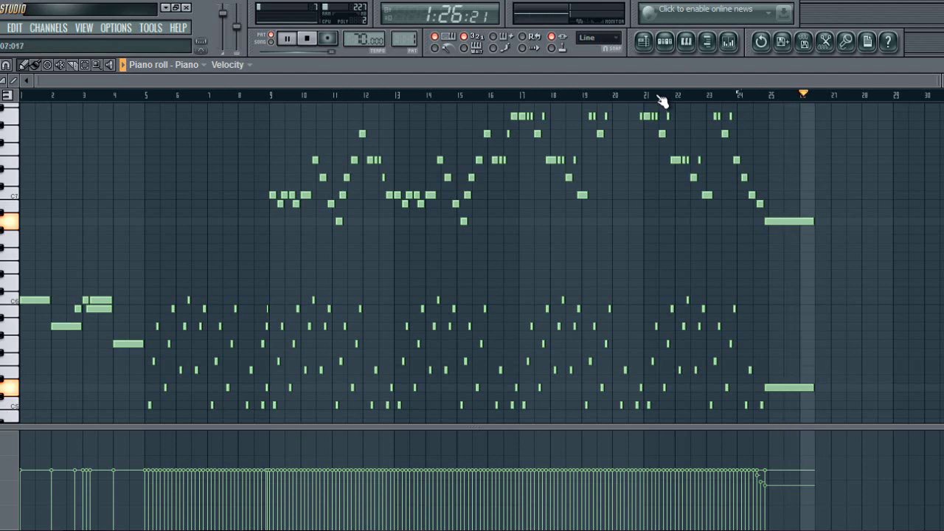
{"action": "mouse_move", "coordinate": [659, 96]}
{"action": "left_mouse_down"}
{"action": "mouse_move", "coordinate": [75, 91]}
{"action": "mouse_move", "coordinate": [4, 59]}
{"action": "left_mouse_up"}
{"action": "key", "text": "space"}
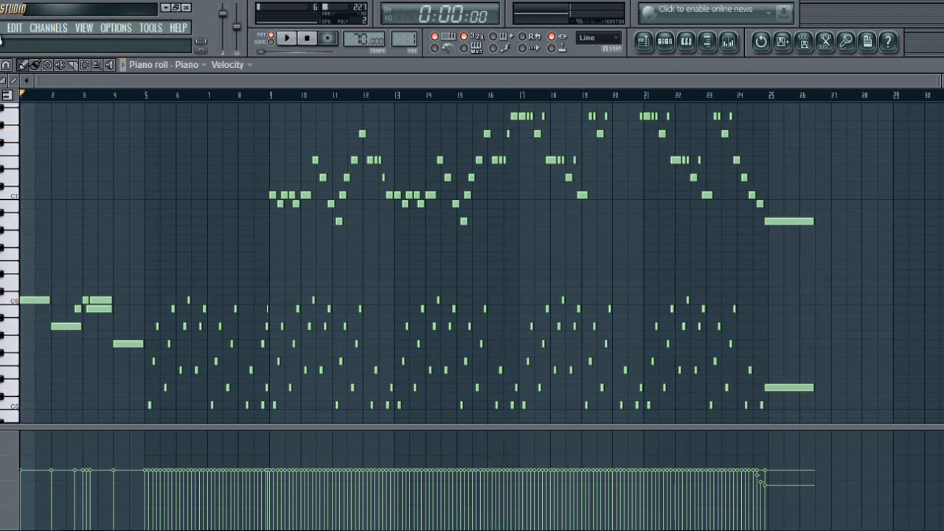